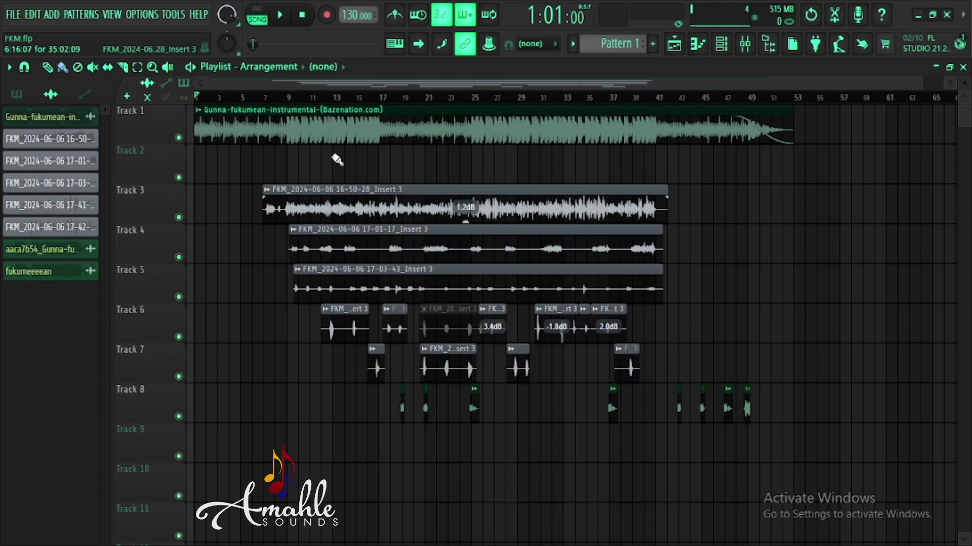
Play the arrangement from the beginning and stop it, twice, to listen to the instrumental and vocals
{"action": "left_click", "coordinate": [282, 16]}
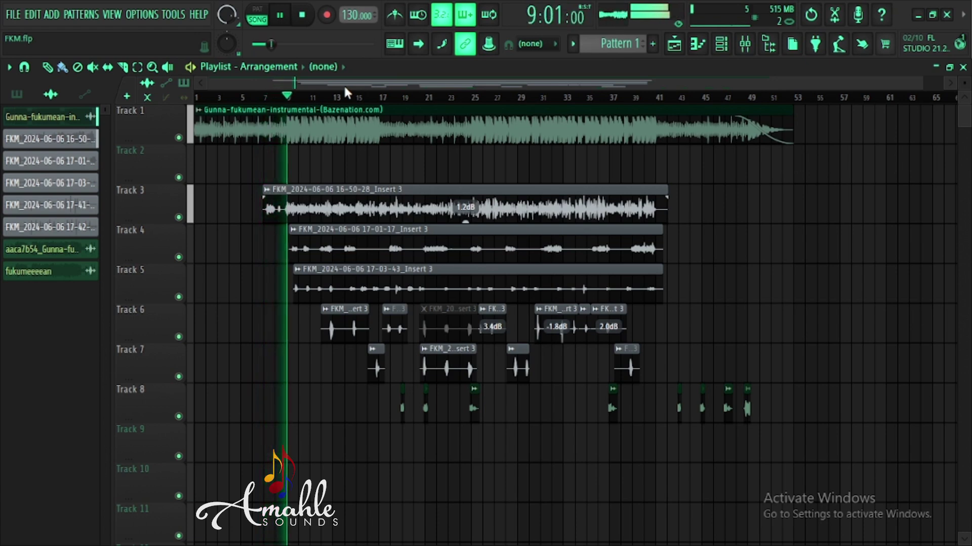
{"action": "left_click", "coordinate": [303, 17]}
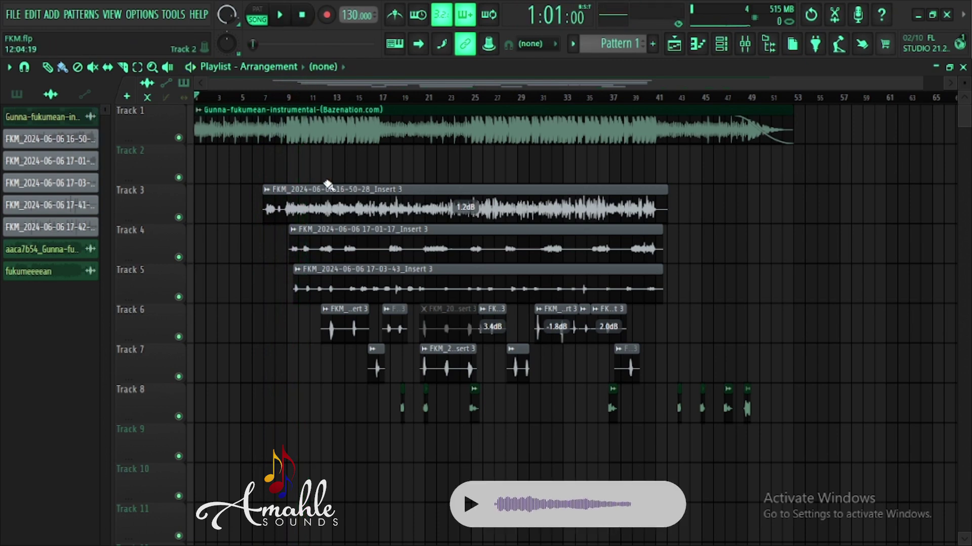
{"action": "left_click", "coordinate": [281, 16]}
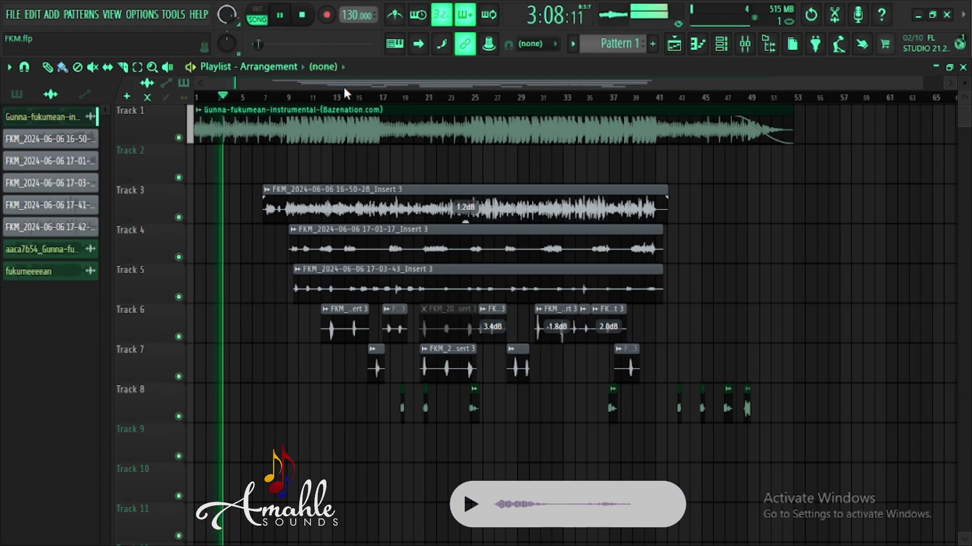
{"action": "left_click", "coordinate": [303, 15]}
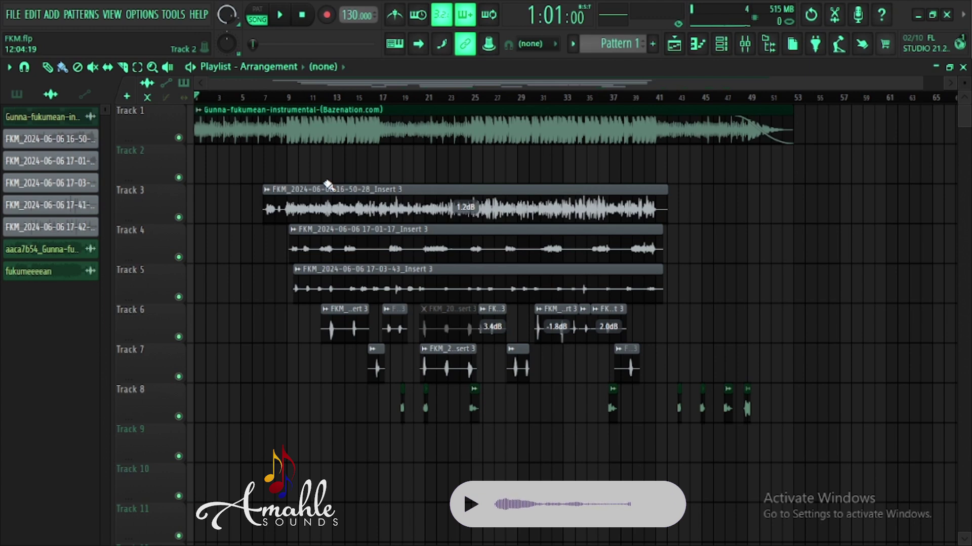
Start renaming the recording on Track 3 and give it a random pink colour
{"action": "left_click", "coordinate": [395, 190]}
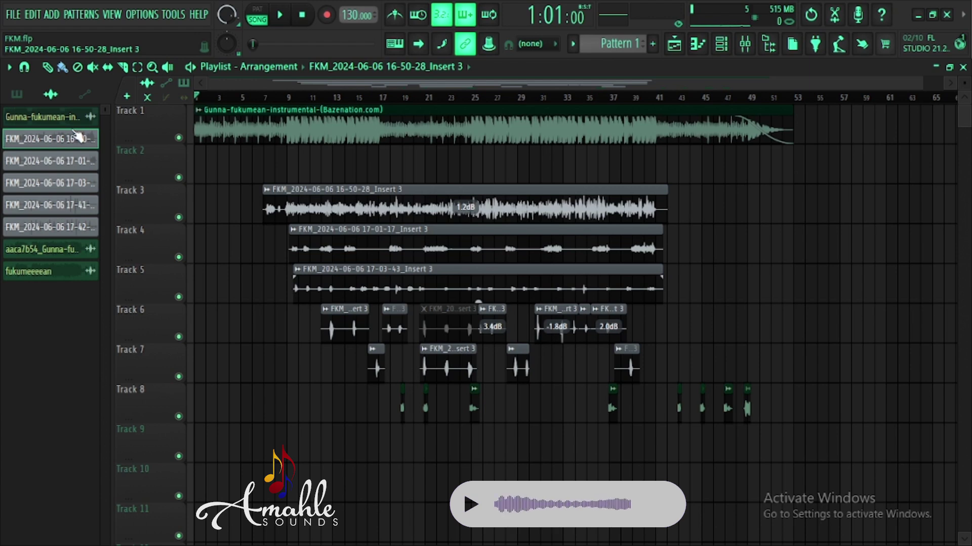
{"action": "key", "text": "F2"}
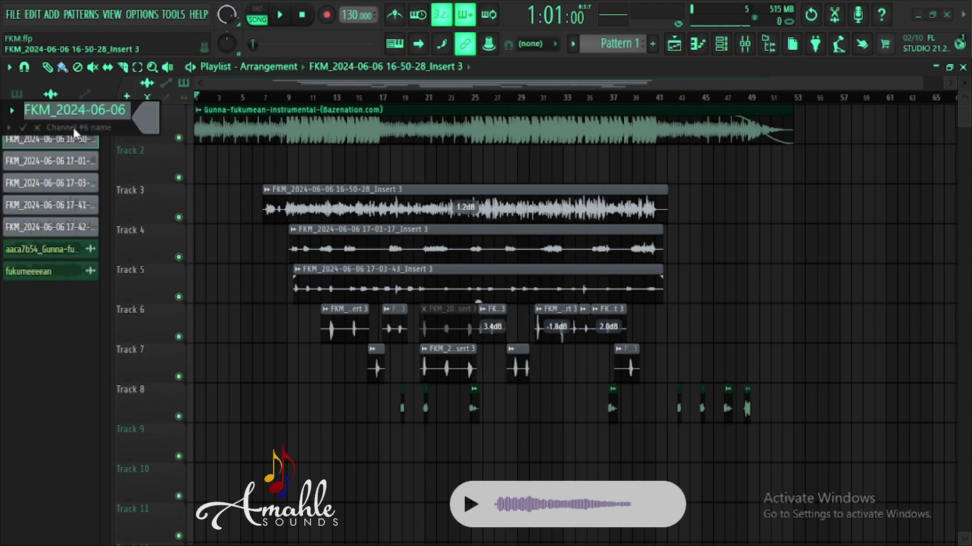
{"action": "key", "text": "F2"}
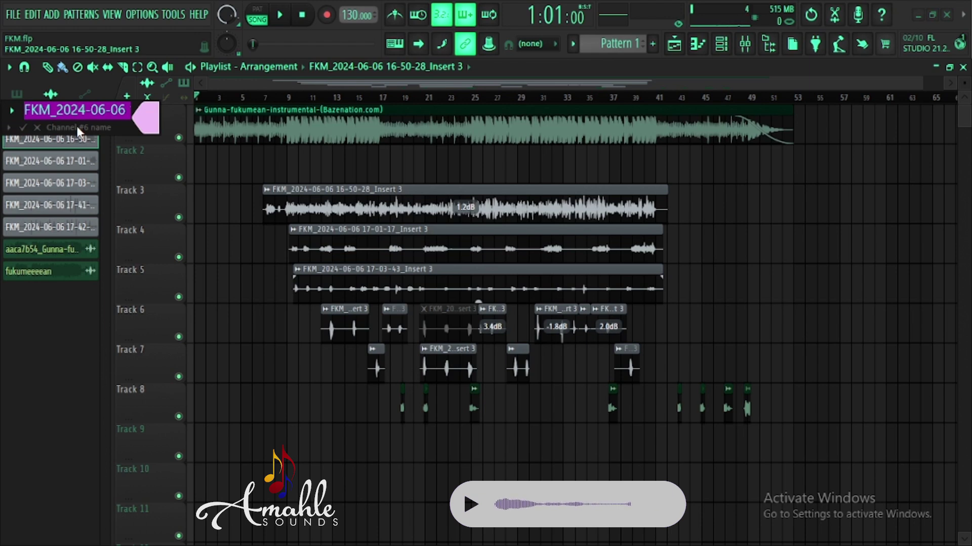
{"action": "key", "text": "F2"}
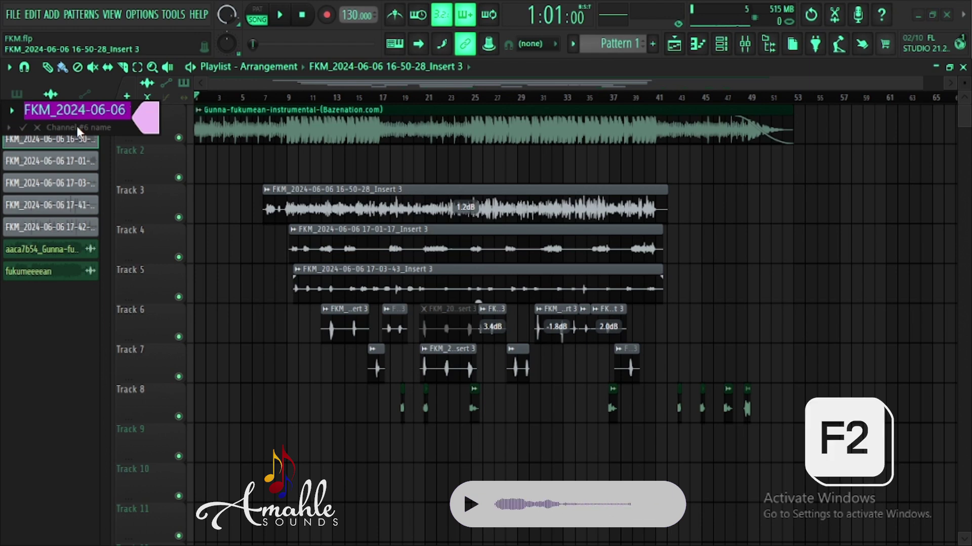
{"action": "type", "text": "m"}
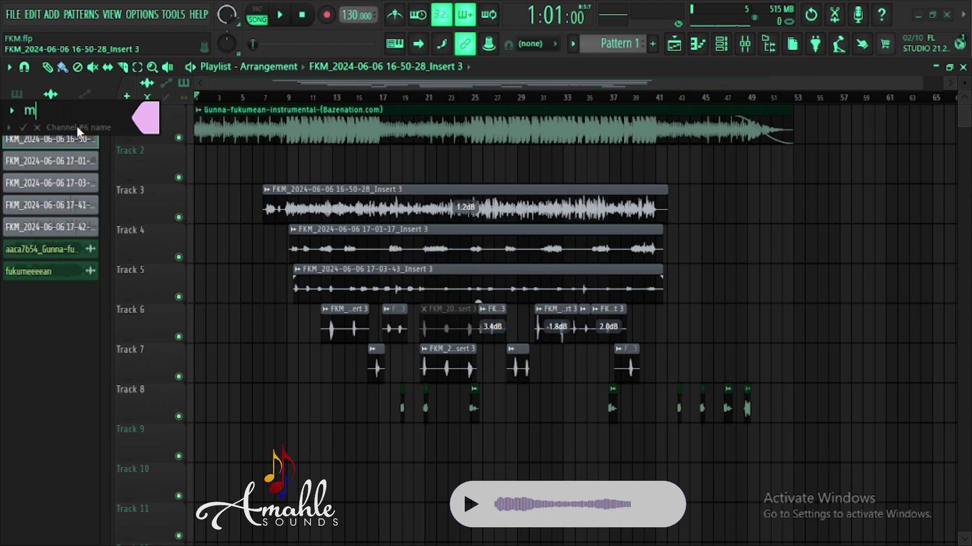
{"action": "type", "text": "ain v"}
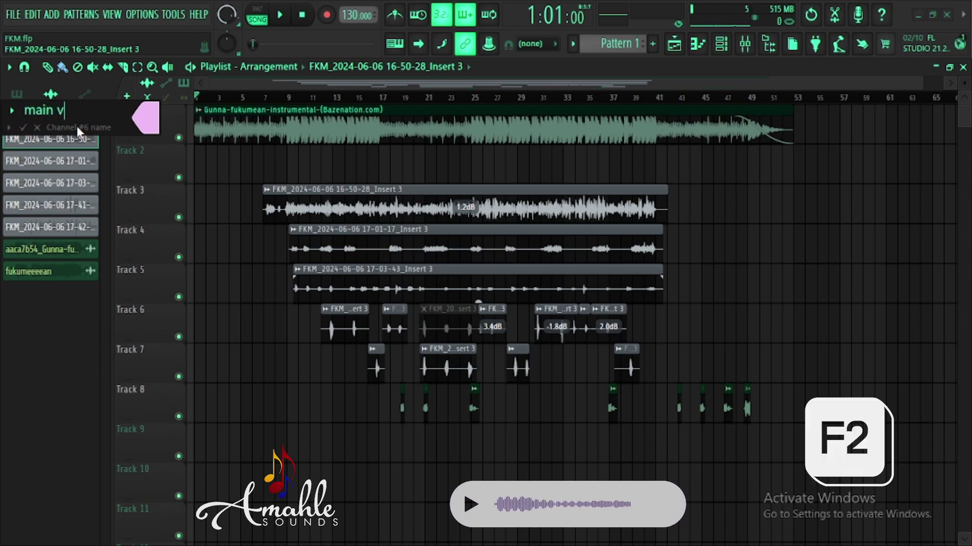
{"action": "type", "text": "ocal"}
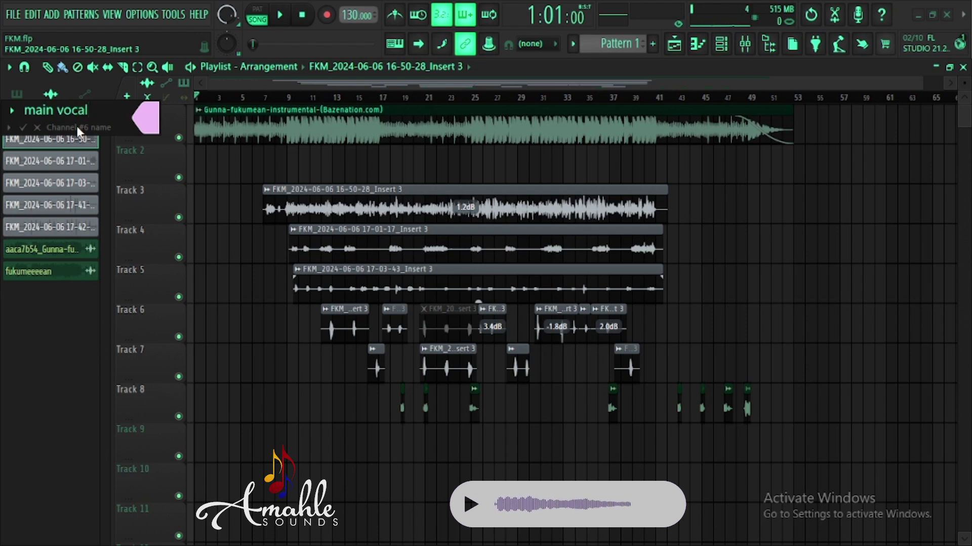
{"action": "key", "text": "BackSpace"}
{"action": "key", "text": "BackSpace"}
{"action": "key", "text": "BackSpace"}
{"action": "key", "text": "BackSpace"}
{"action": "key", "text": "BackSpace"}
{"action": "key", "text": "BackSpace"}
{"action": "key", "text": "BackSpace"}
{"action": "key", "text": "BackSpace"}
{"action": "key", "text": "BackSpace"}
{"action": "key", "text": "BackSpace"}
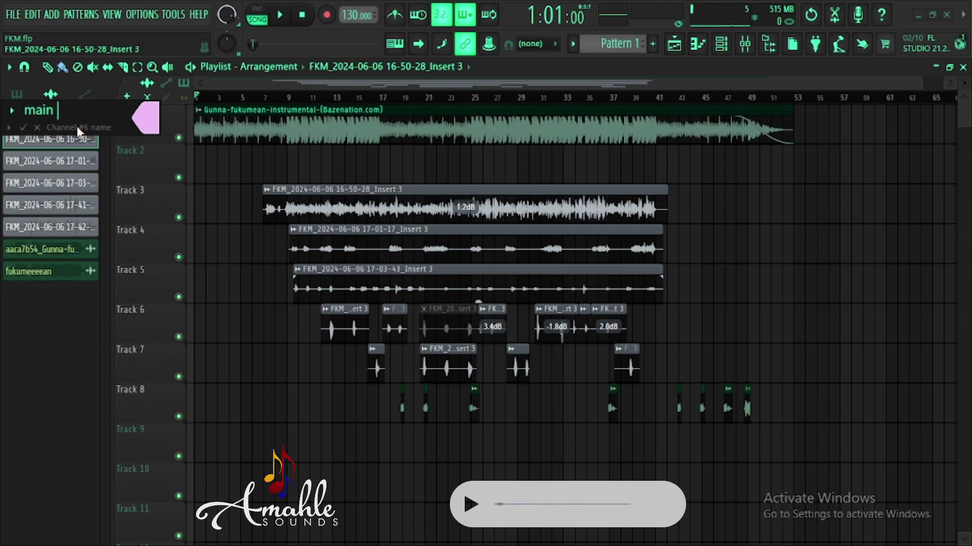
Name the pink Track 3 recording MAIN VOCAL
{"action": "type", "text": "MA"}
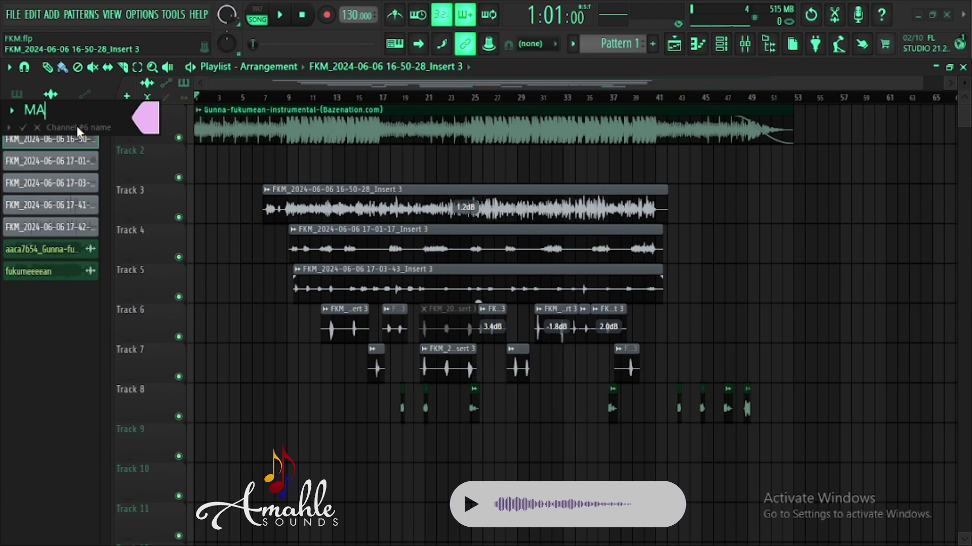
{"action": "type", "text": "IN VO"}
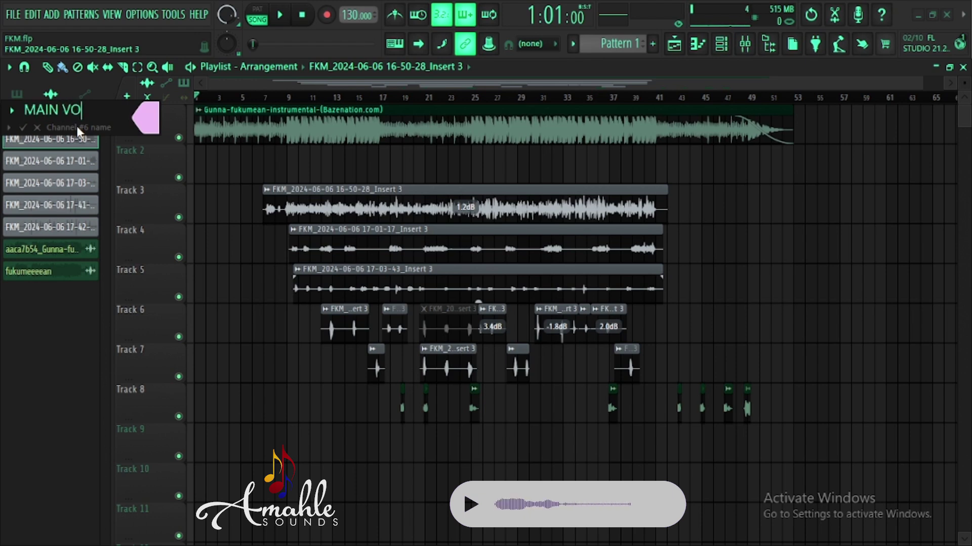
{"action": "type", "text": "CAL"}
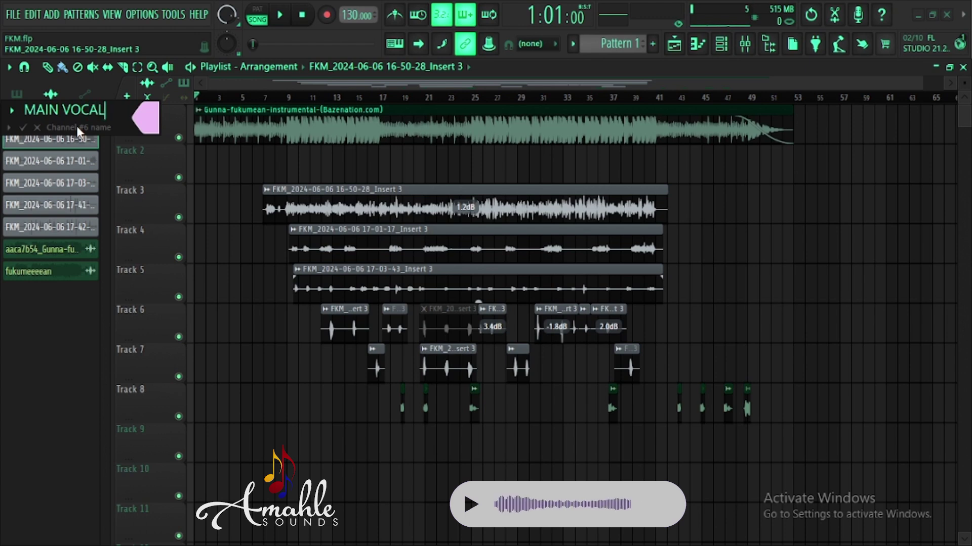
{"action": "key", "text": "Return"}
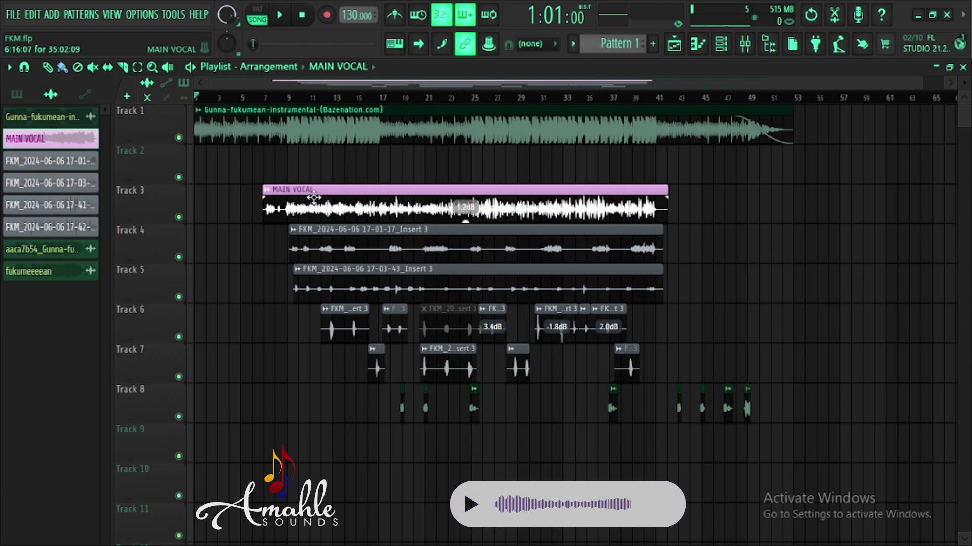
Mute Tracks 5 to 8, keeping the instrumental, the main vocal and Track 4 active
{"action": "left_click", "coordinate": [181, 221]}
{"action": "left_click", "coordinate": [181, 220]}
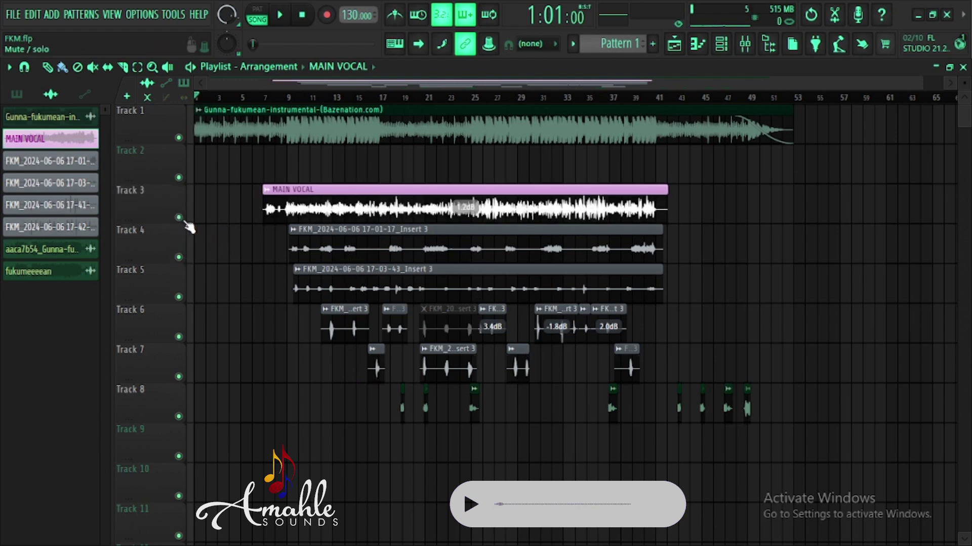
{"action": "left_click", "coordinate": [180, 257]}
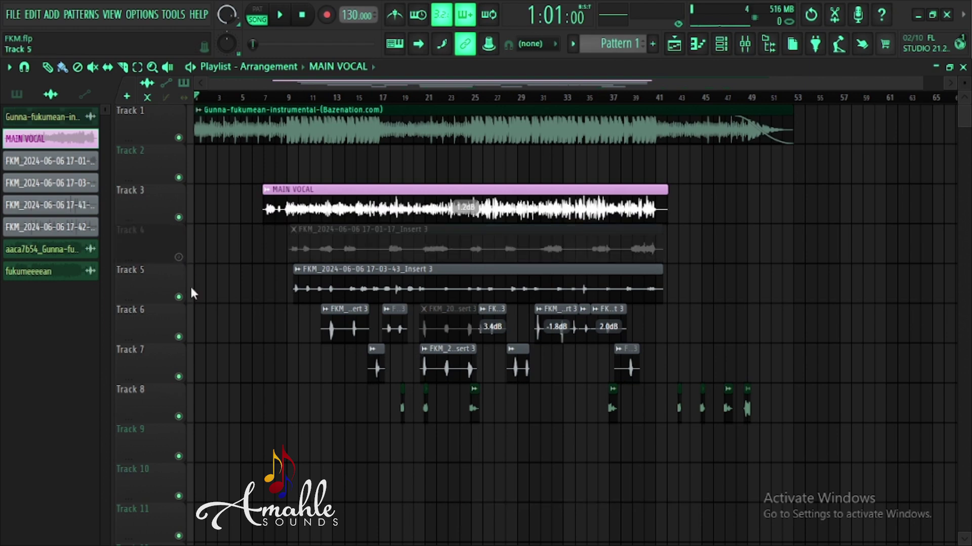
{"action": "left_click", "coordinate": [179, 297]}
{"action": "left_click", "coordinate": [179, 337]}
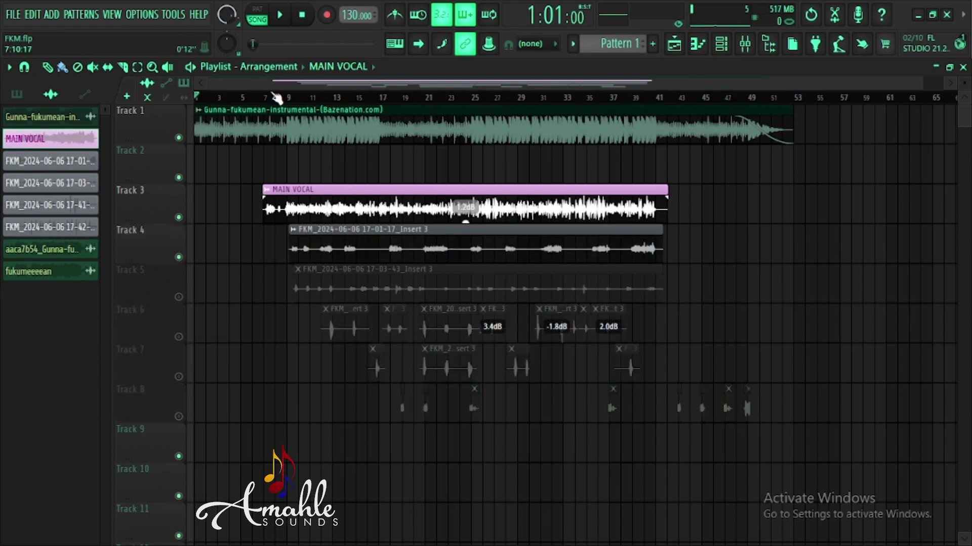
Play the song from about bar 7 to hear the main vocal with the Track 4 recording, and stop playback
{"action": "left_click", "coordinate": [266, 98]}
{"action": "left_click", "coordinate": [277, 15]}
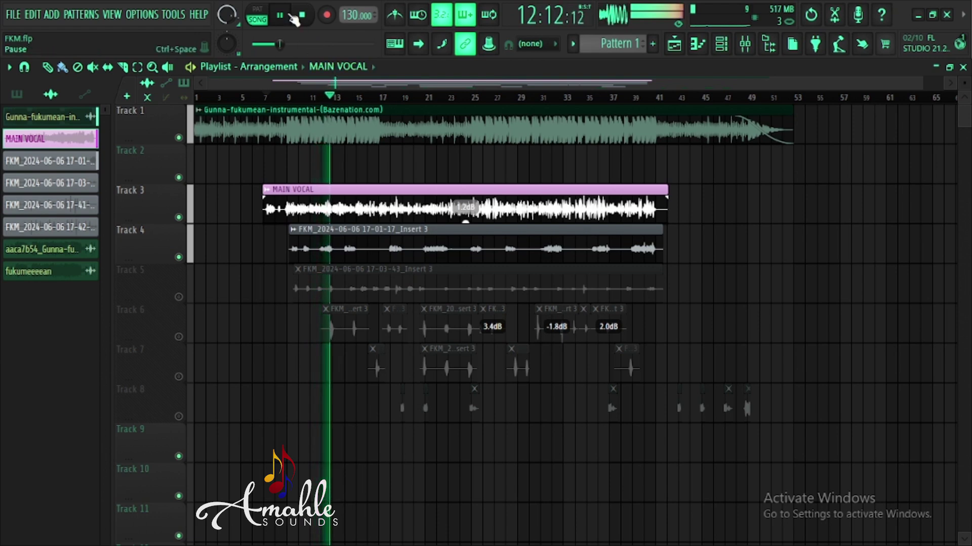
{"action": "key", "text": "space"}
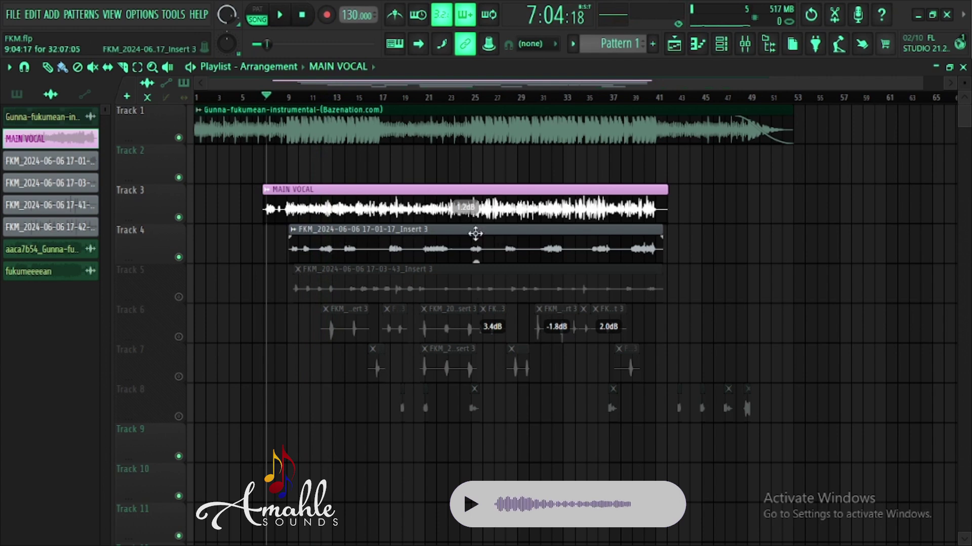
Open the channel settings of the Track 4 recording to check its panning, and close them
{"action": "double_click", "coordinate": [469, 248]}
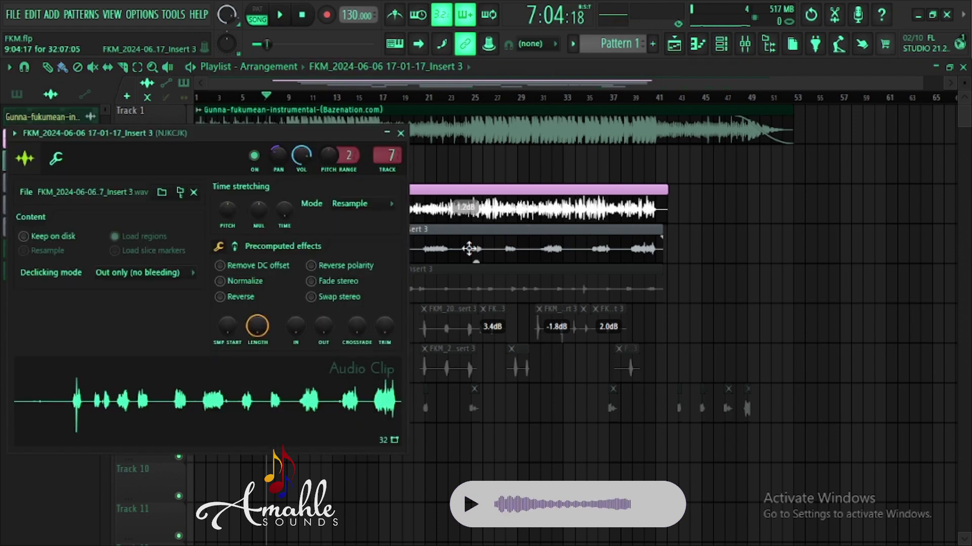
{"action": "left_click", "coordinate": [286, 165]}
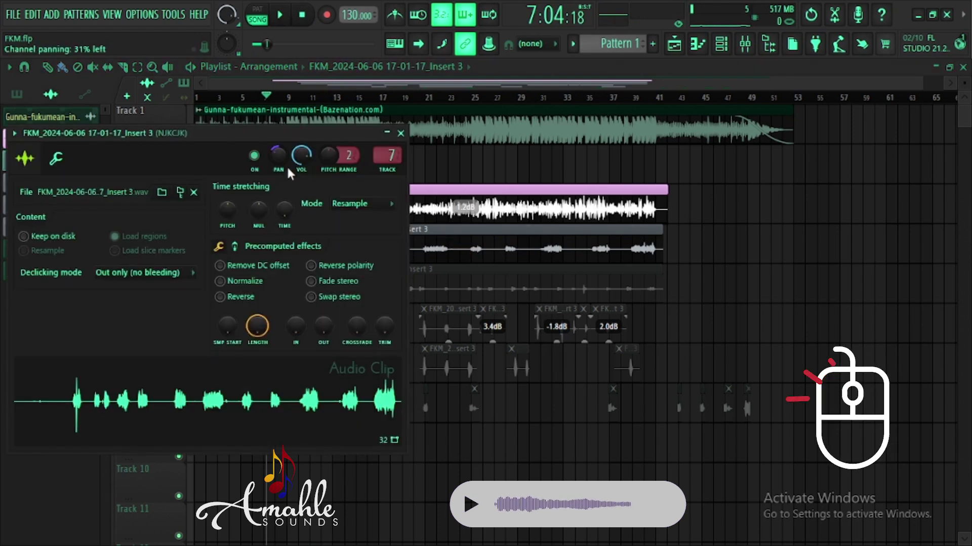
{"action": "left_click", "coordinate": [471, 248]}
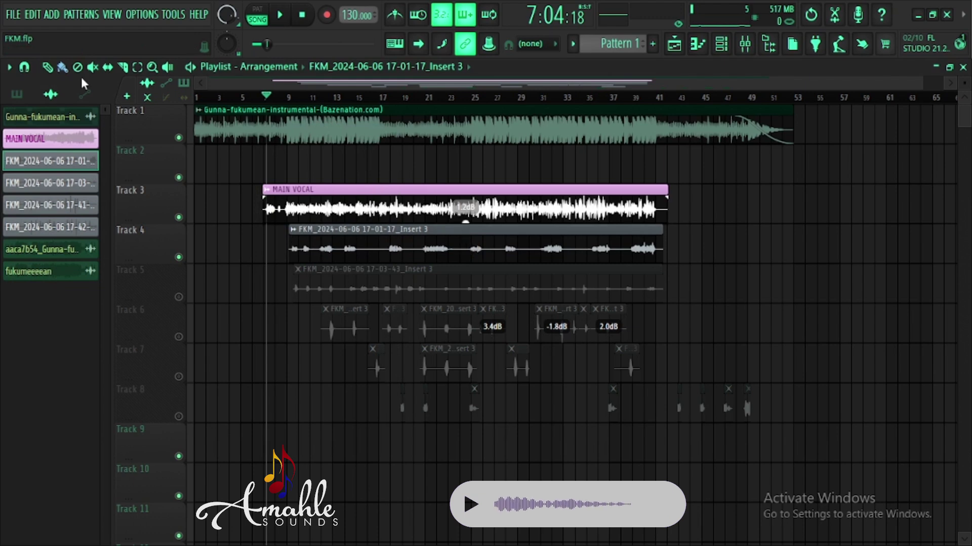
Rename the Track 4 recording as BACK UP VX with a near-white colour
{"action": "key", "text": "F2"}
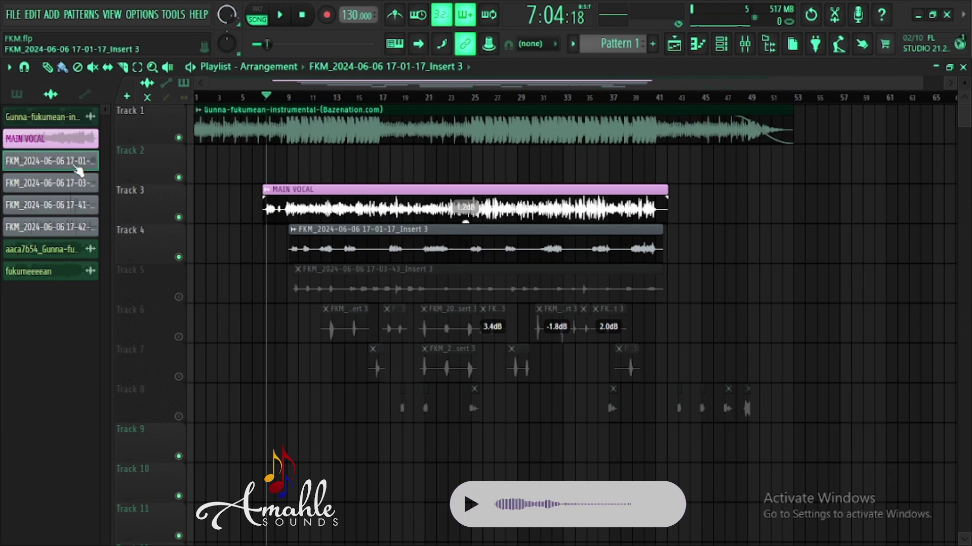
{"action": "key", "text": "F2"}
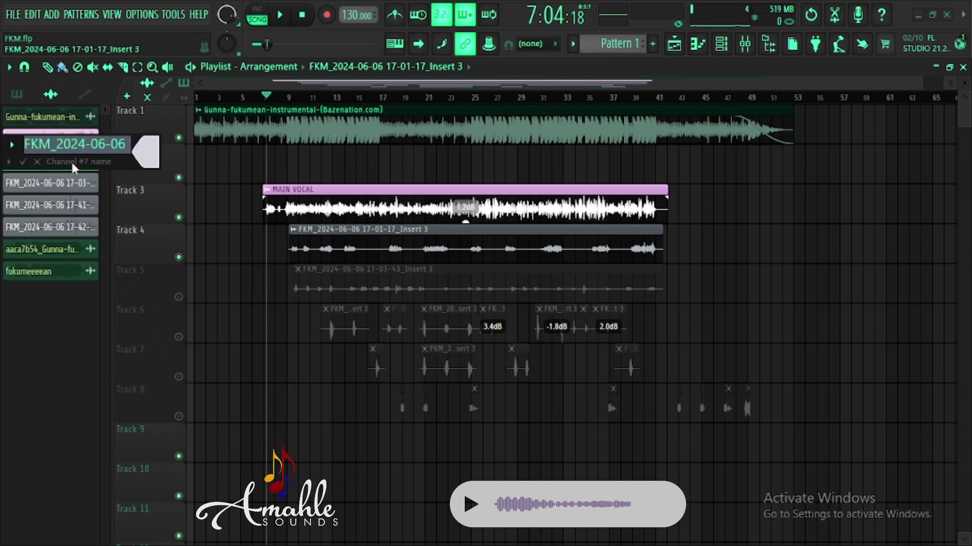
{"action": "type", "text": "BACK UP VX"}
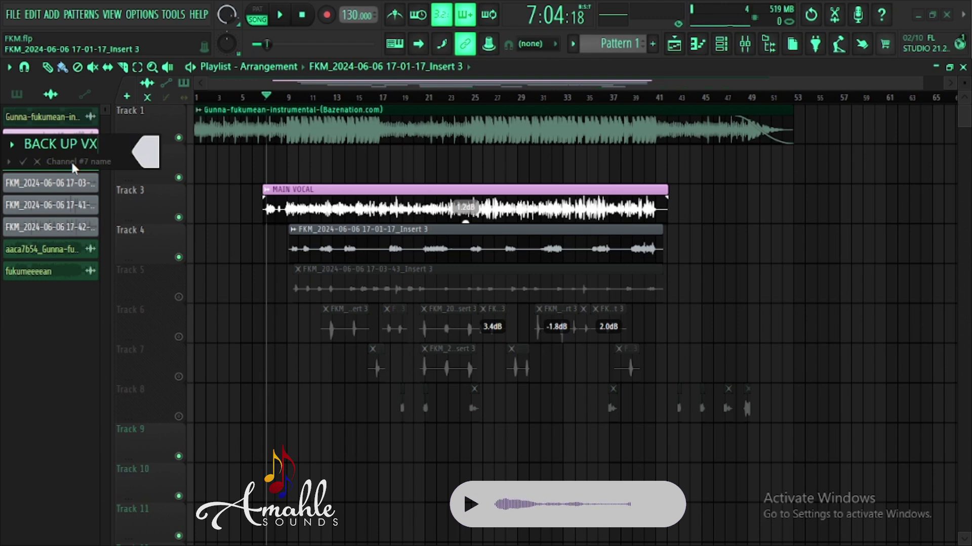
{"action": "key", "text": "Return"}
{"action": "key", "text": "Return"}
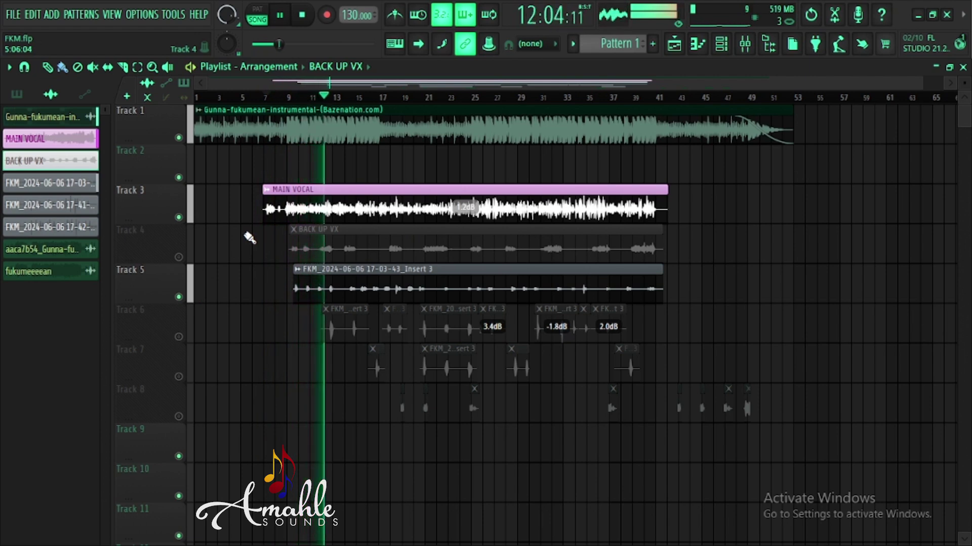
Stop playback and view the mixer insert used by the vocals before returning to the playlist
{"action": "key", "text": "space"}
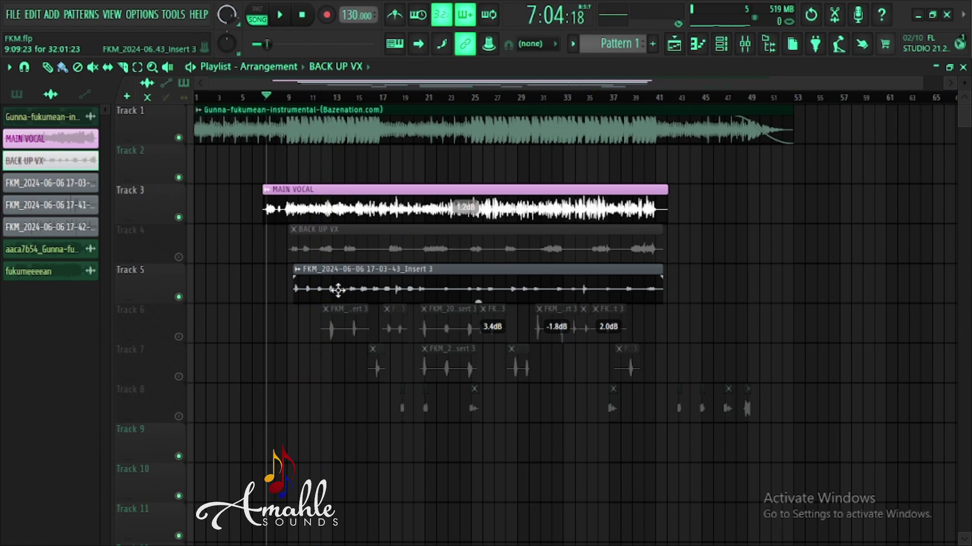
{"action": "left_click", "coordinate": [746, 45]}
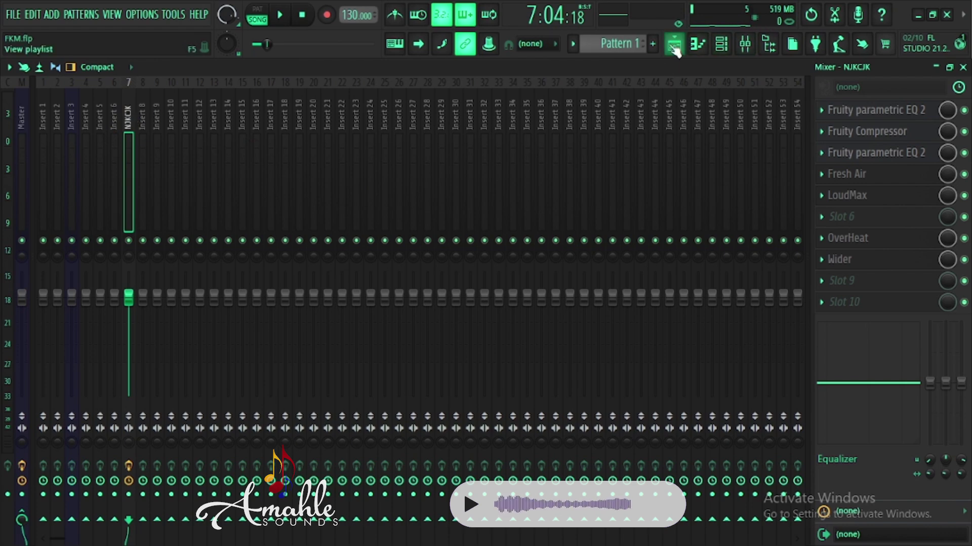
{"action": "left_click", "coordinate": [674, 45]}
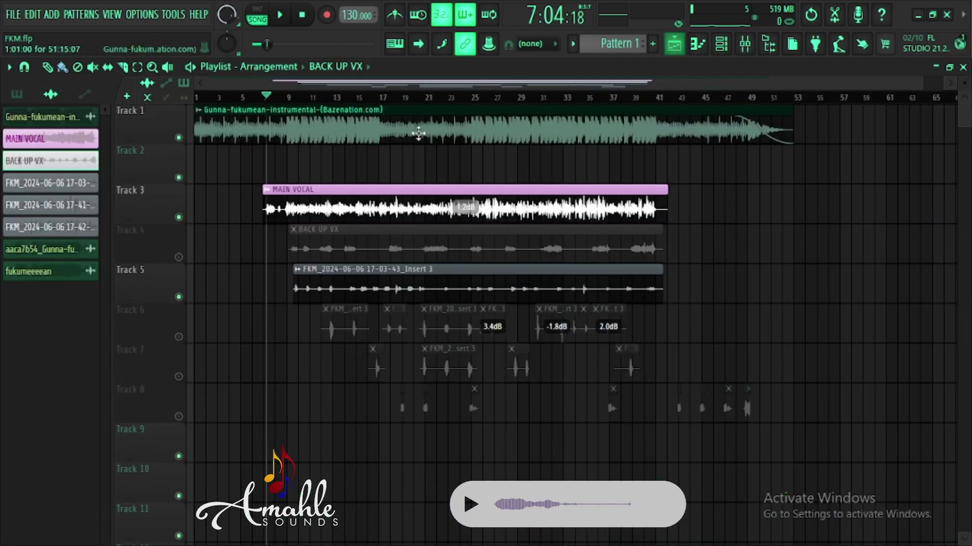
Rename the Track 5 recording as PUNCHES with a dark purple colour
{"action": "left_click", "coordinate": [323, 286]}
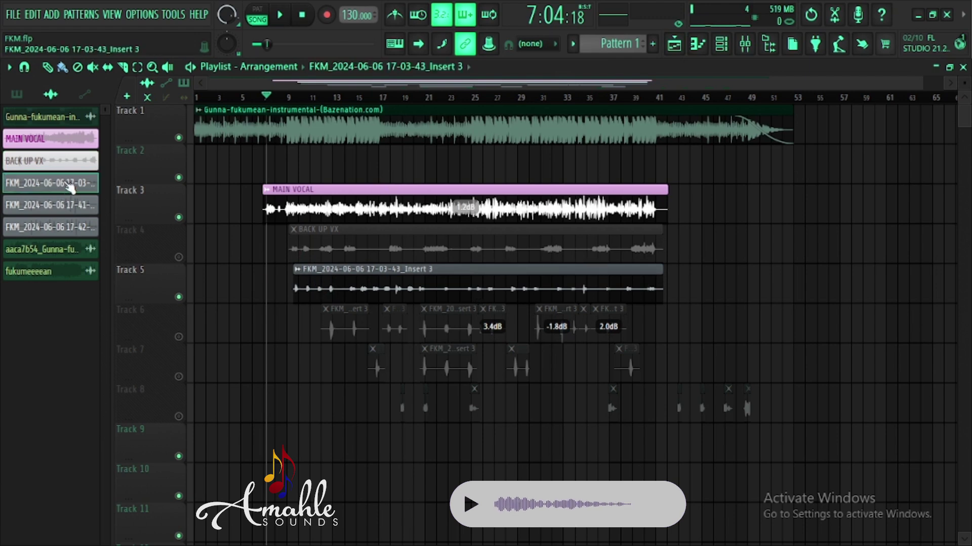
{"action": "key", "text": "F2"}
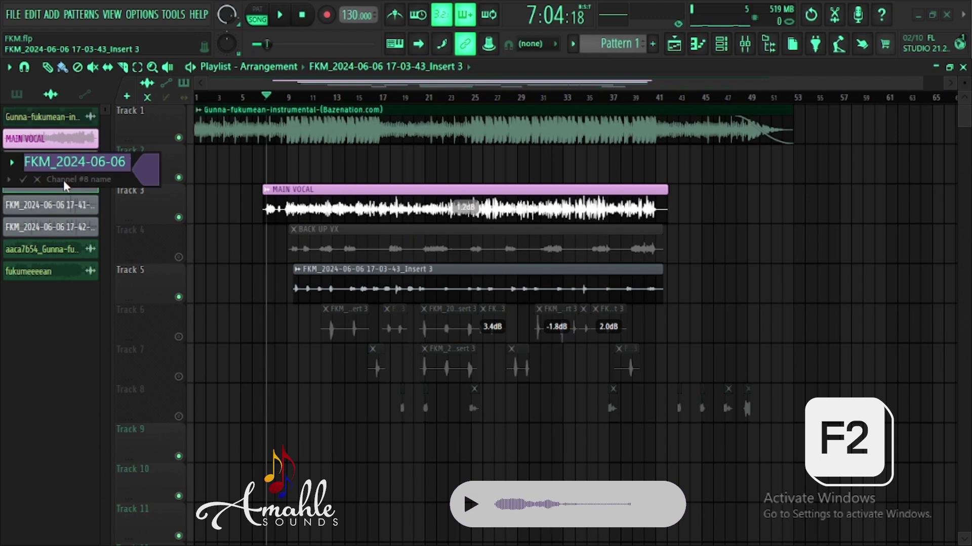
{"action": "type", "text": "PUNCHES"}
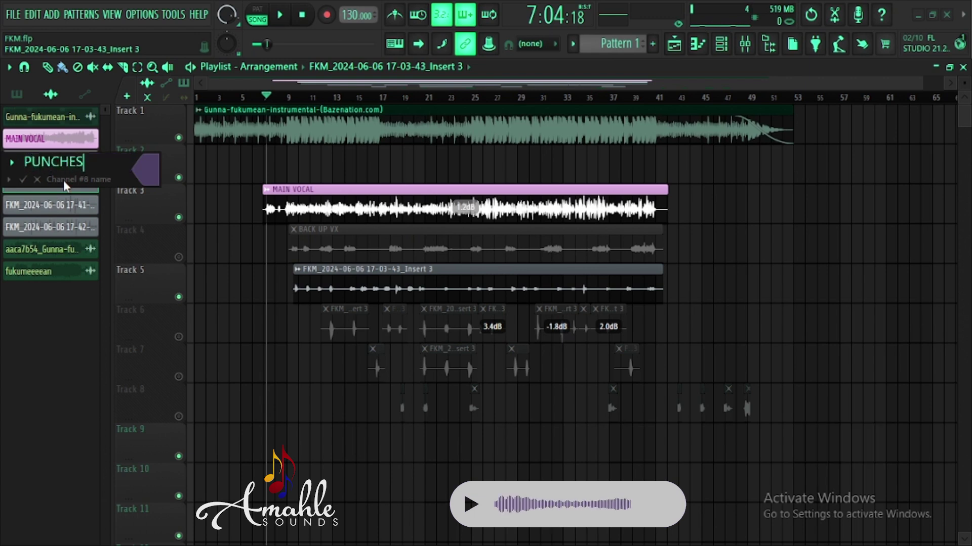
{"action": "key", "text": "Return"}
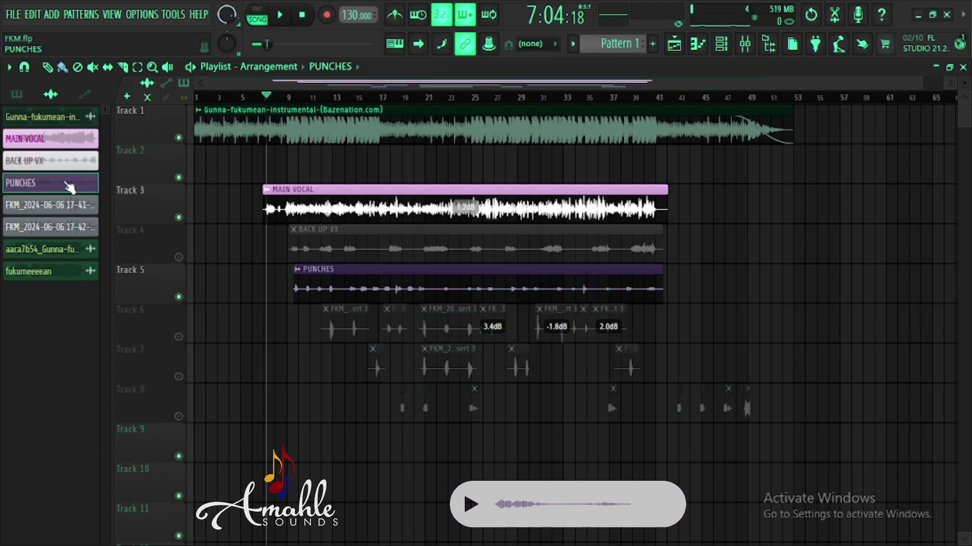
Mute Track 5, unmute Track 6 and play the song from about bar 11 to hear the Track 6 clips
{"action": "left_click", "coordinate": [179, 298]}
{"action": "left_click", "coordinate": [180, 337]}
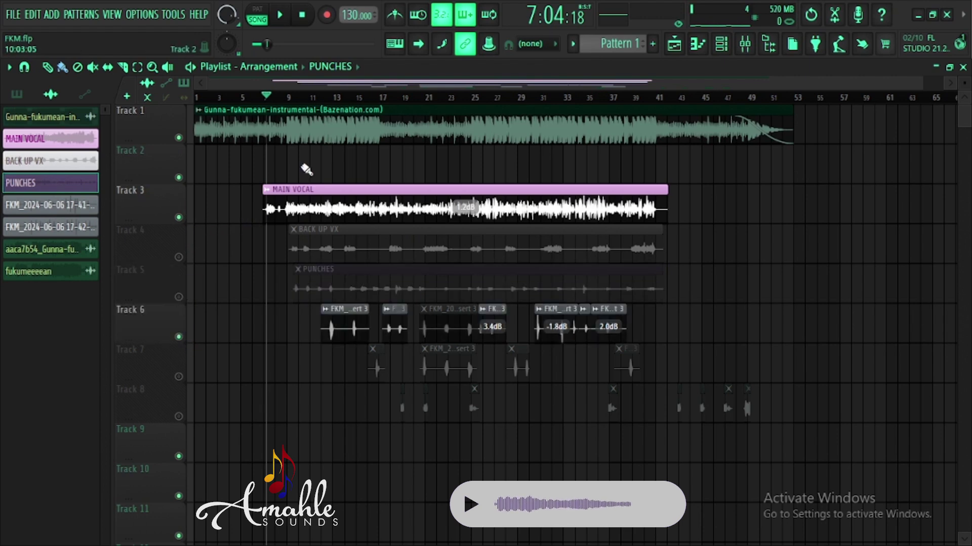
{"action": "left_click", "coordinate": [331, 98]}
{"action": "left_click", "coordinate": [319, 98]}
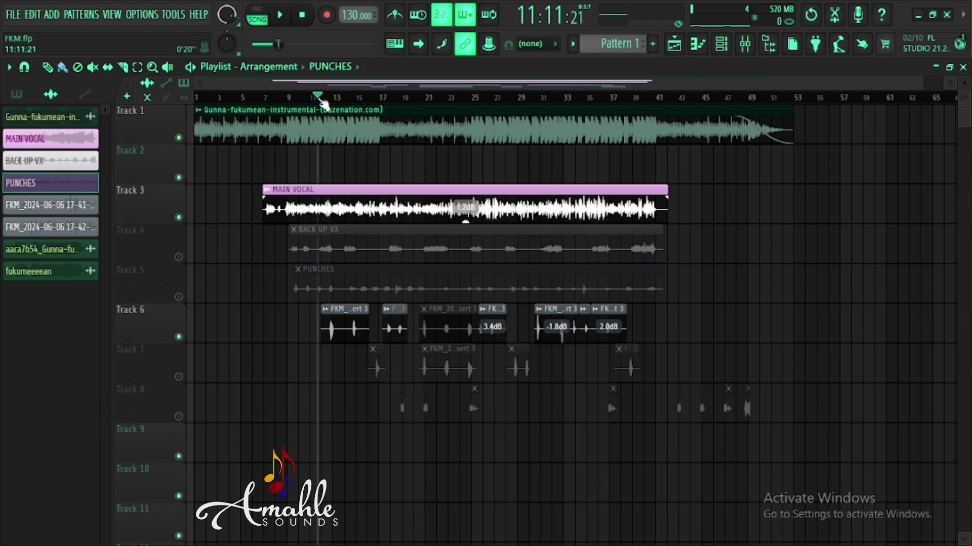
{"action": "key", "text": "space"}
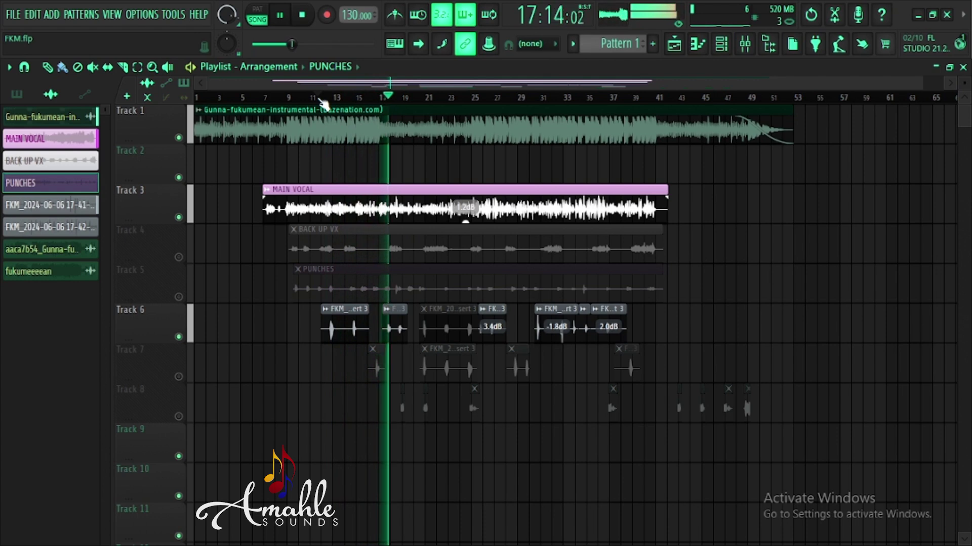
{"action": "key", "text": "space"}
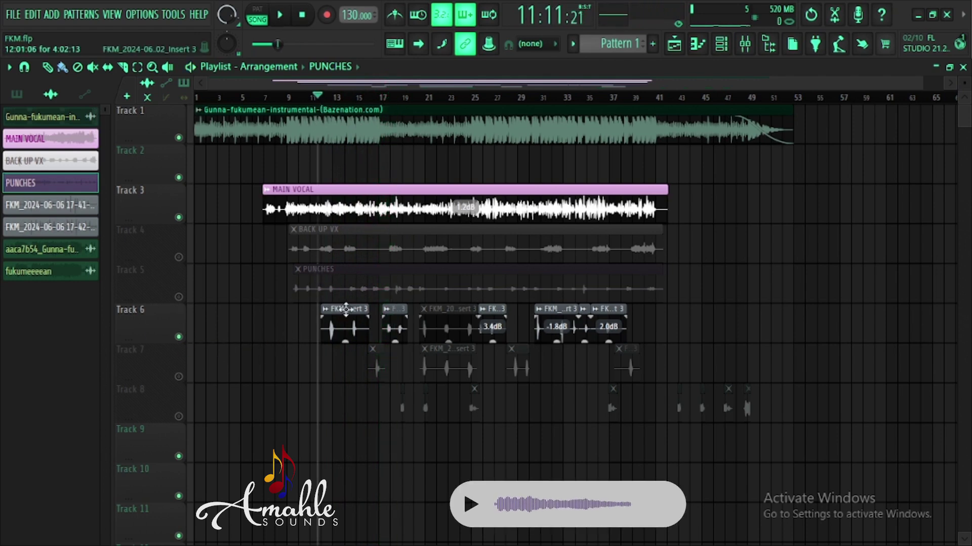
Rename the Track 6 recording as ADLIB1 with a light blue-grey colour
{"action": "left_click", "coordinate": [344, 334]}
{"action": "key", "text": "F2"}
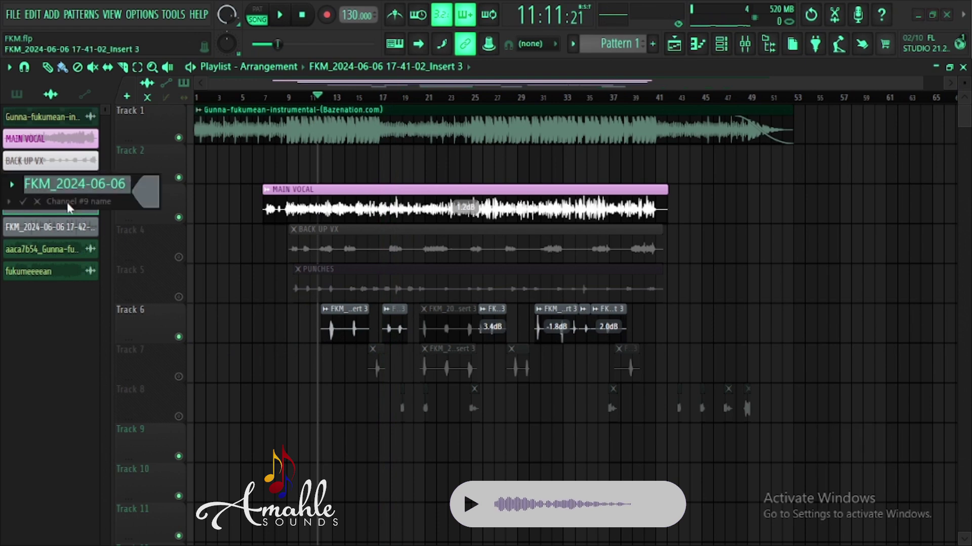
{"action": "type", "text": "ADLIB1"}
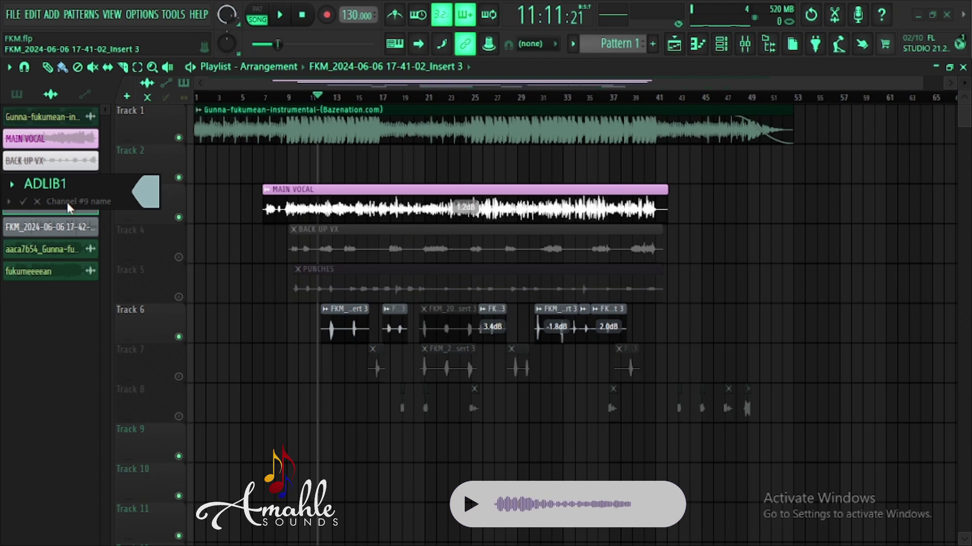
{"action": "key", "text": "Return"}
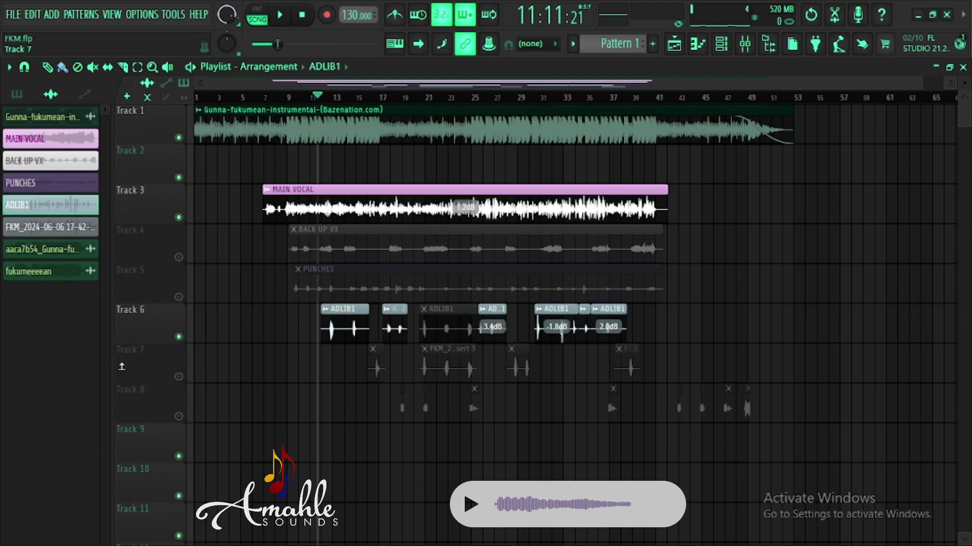
Unmute Track 7 and rename its recording as ADLIB2 with a light green colour, closing its channel settings
{"action": "left_click", "coordinate": [183, 382]}
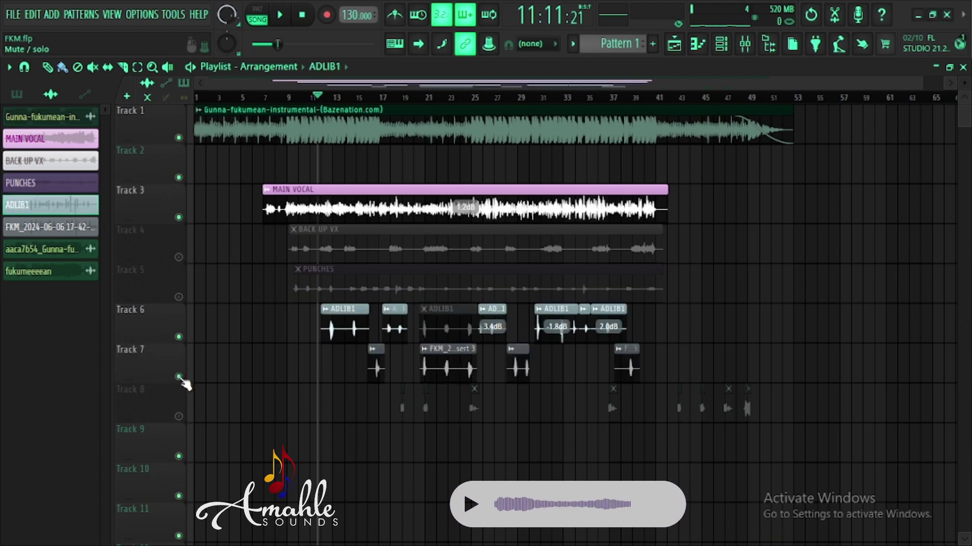
{"action": "left_click", "coordinate": [443, 367]}
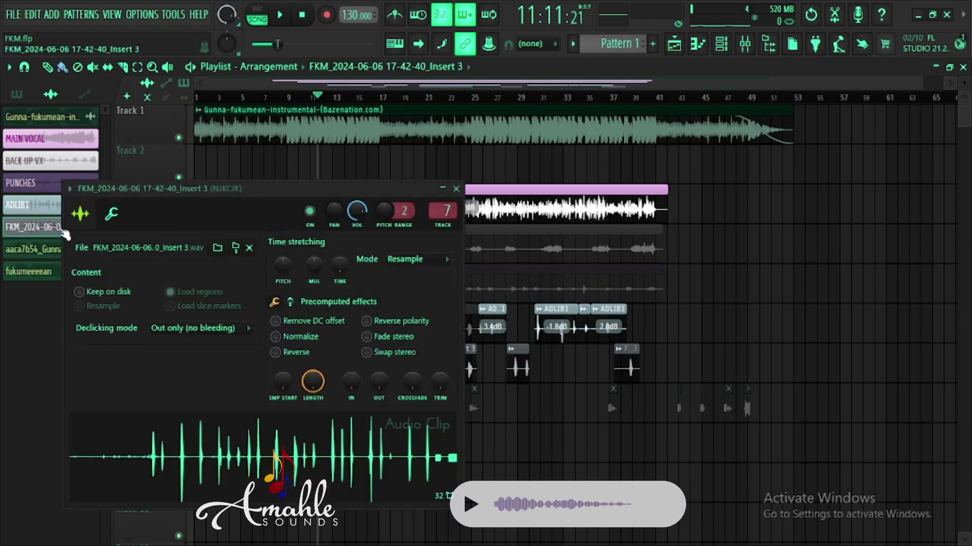
{"action": "left_click", "coordinate": [65, 234]}
{"action": "key", "text": "F2"}
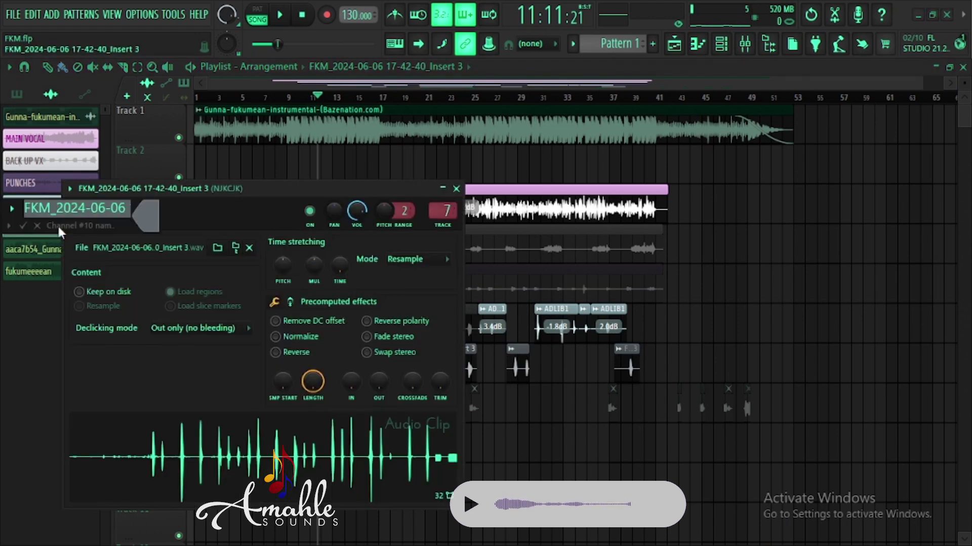
{"action": "type", "text": "ADL"}
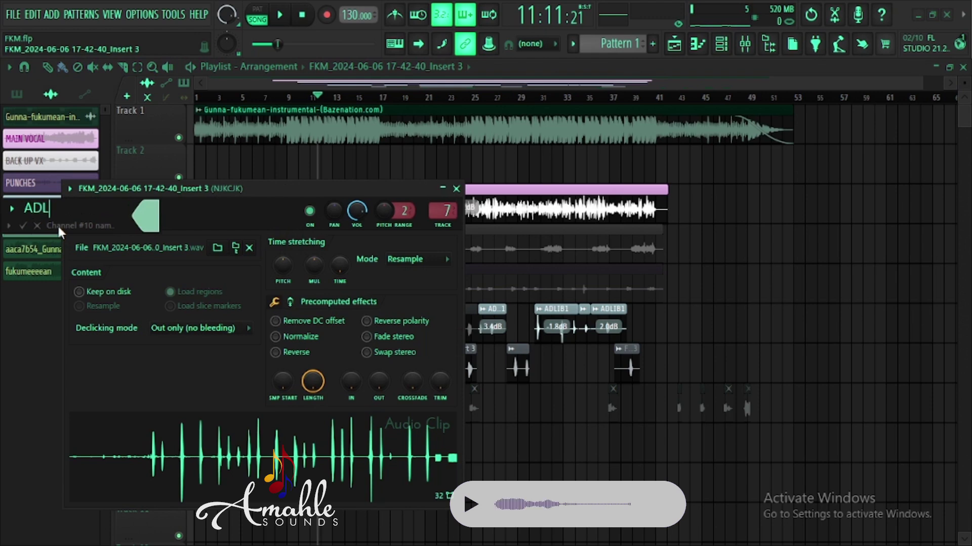
{"action": "type", "text": "IB2"}
{"action": "key", "text": "Return"}
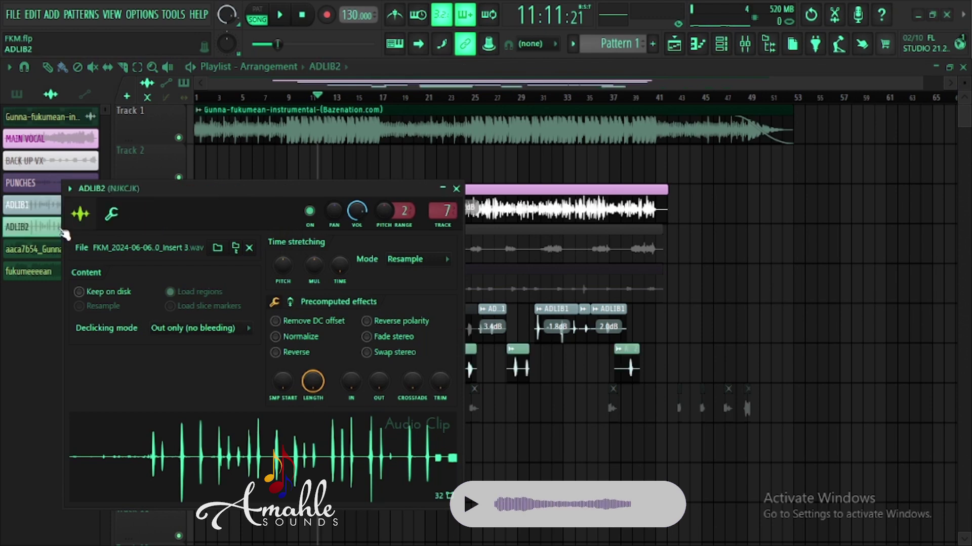
{"action": "left_click", "coordinate": [456, 188]}
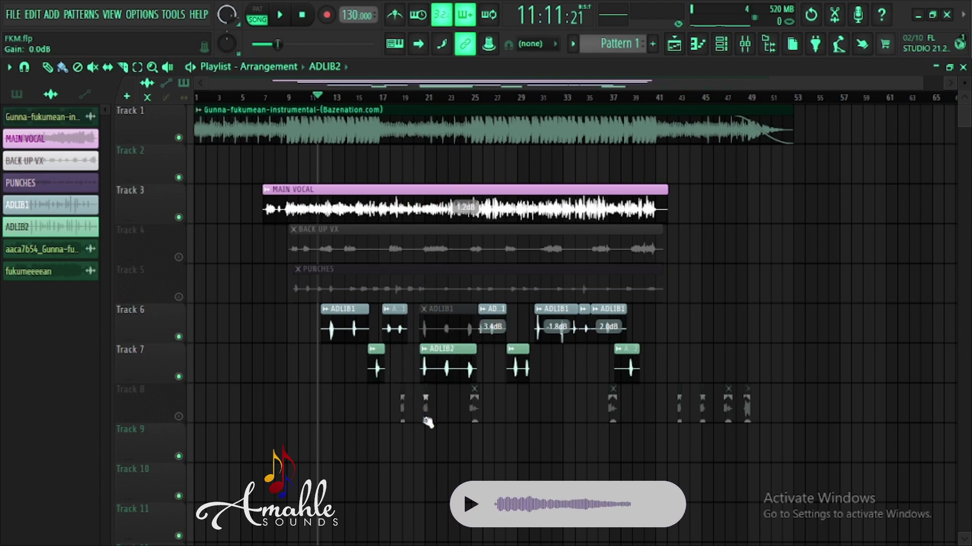
Delete the muted ADLIB1 clip near bar 21 on Track 6 and unmute Track 8
{"action": "right_click", "coordinate": [458, 330]}
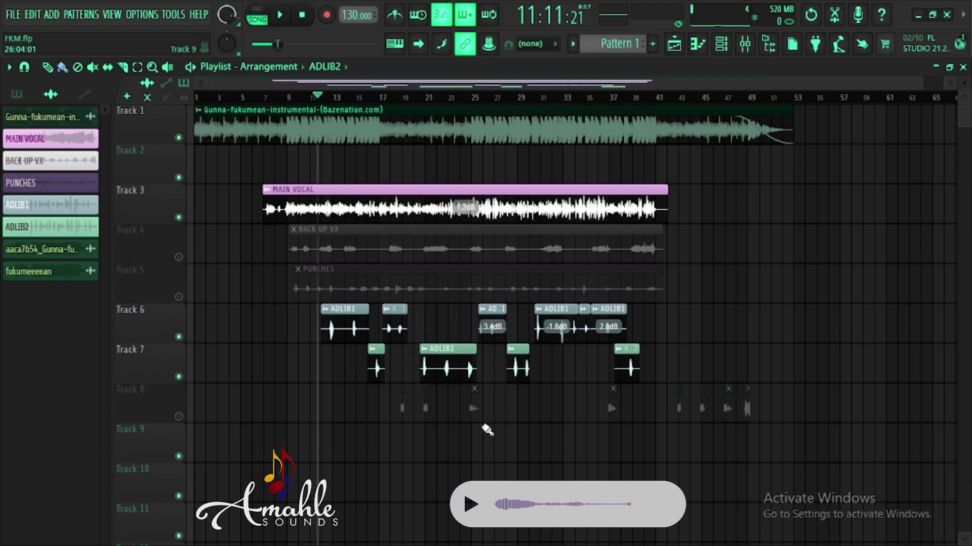
{"action": "left_click", "coordinate": [179, 417]}
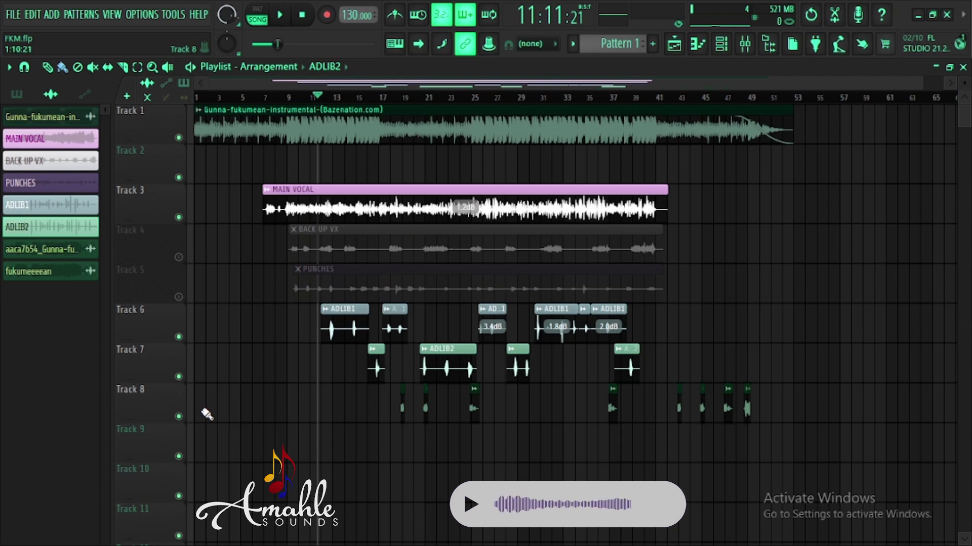
Select the aaca7b54_Gunna-fukumean vocals clip and listen to the arrangement from about bar 11 with the ad-lib tracks active
{"action": "left_click", "coordinate": [71, 253]}
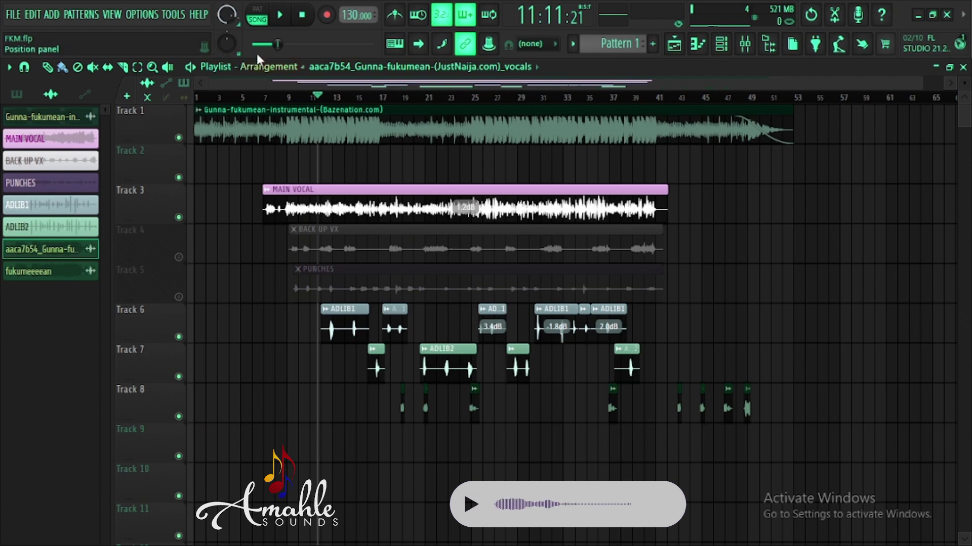
{"action": "left_click", "coordinate": [281, 18]}
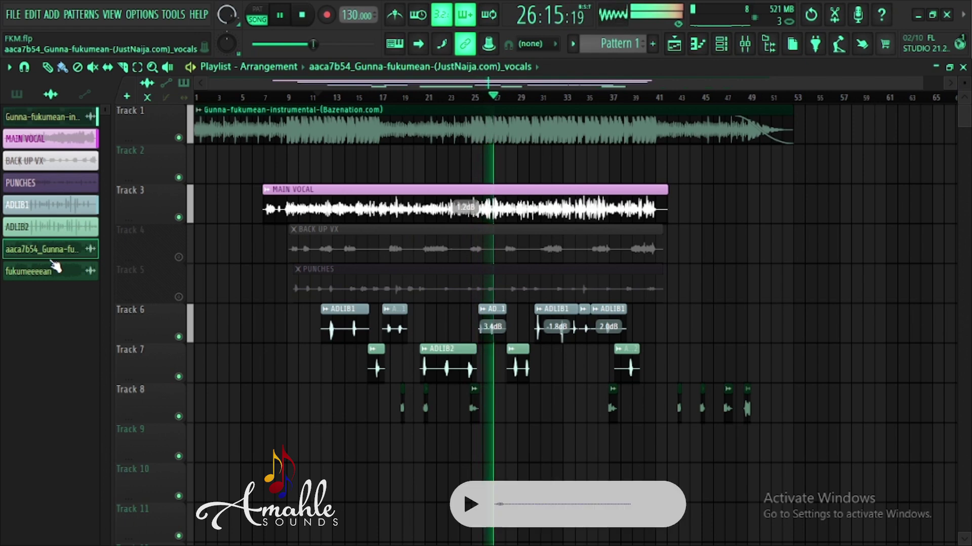
{"action": "key", "text": "space"}
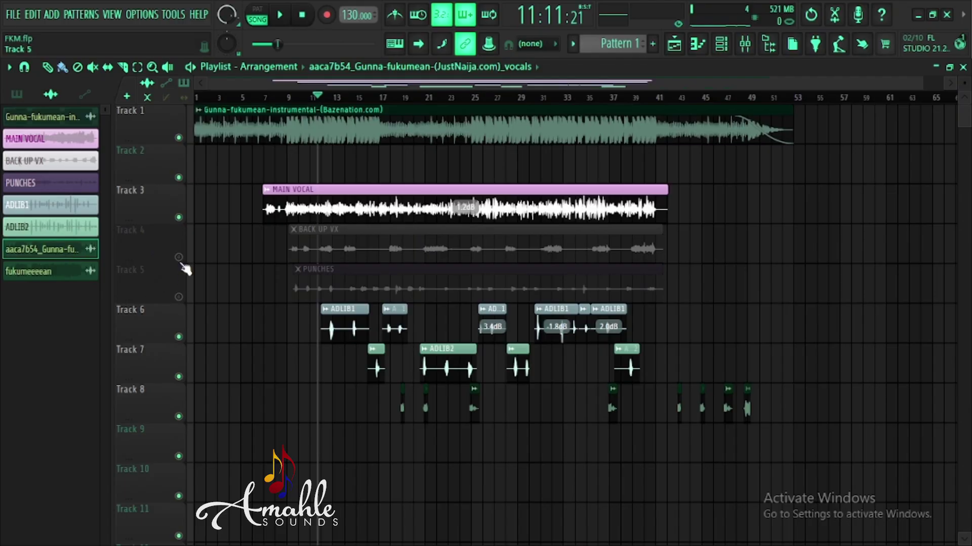
Unmute Tracks 4 and 5 and set the playback position to bar 1
{"action": "left_click", "coordinate": [179, 258]}
{"action": "left_click", "coordinate": [180, 298]}
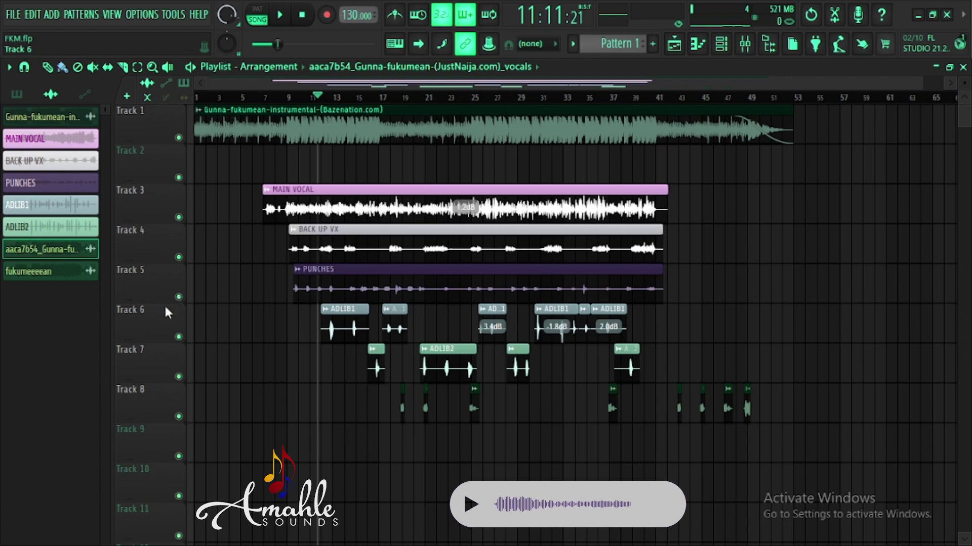
{"action": "left_click", "coordinate": [204, 98]}
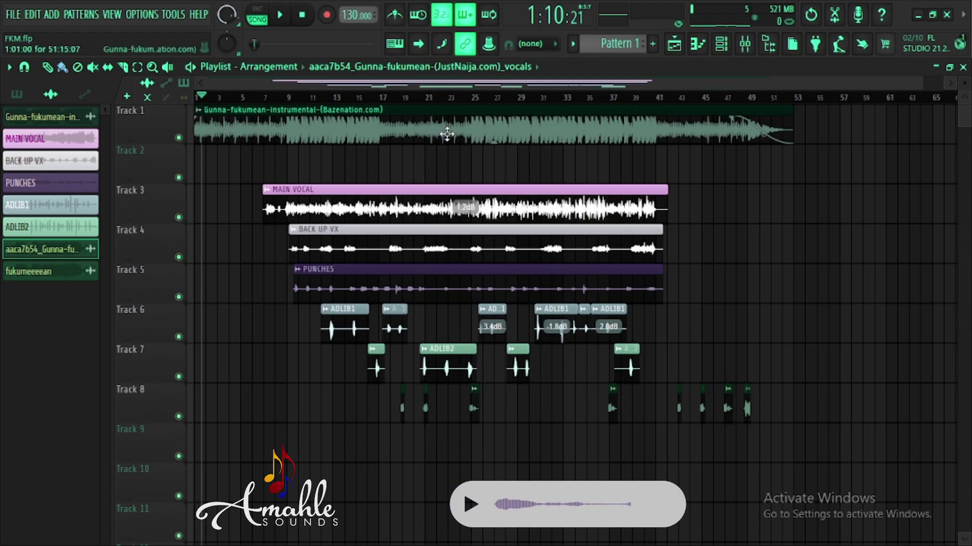
Reset the NJKCJK mixer track to default, accepting the removal of all its plugins
{"action": "left_click", "coordinate": [744, 44]}
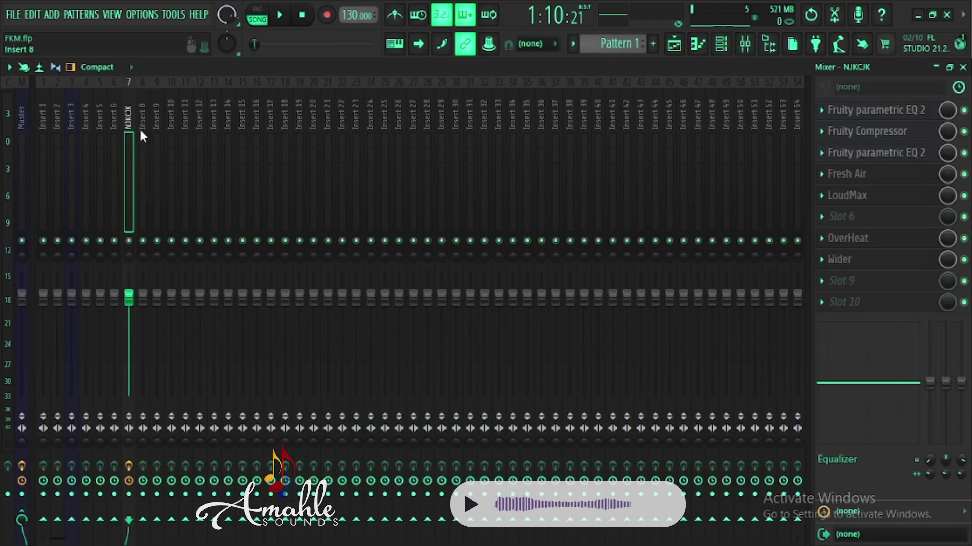
{"action": "right_click", "coordinate": [129, 119]}
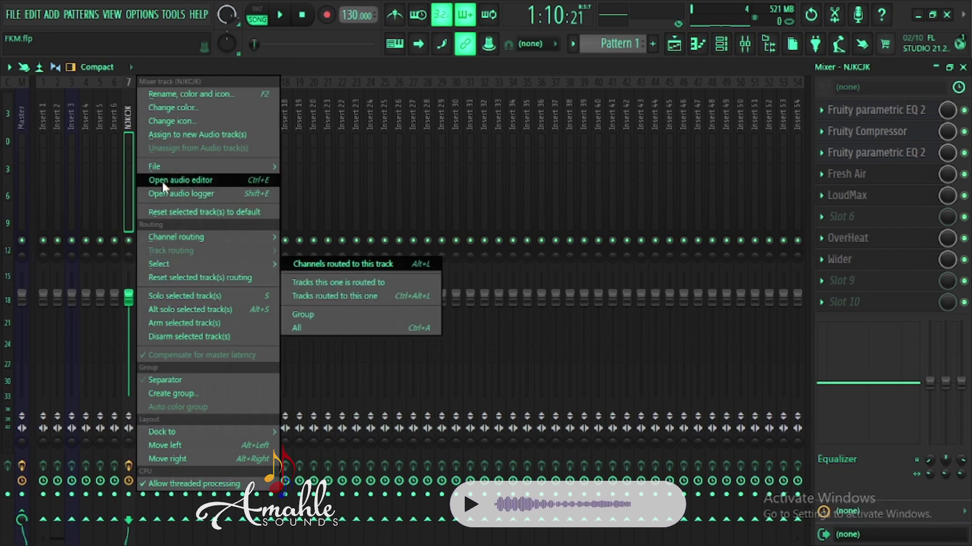
{"action": "left_click", "coordinate": [182, 213]}
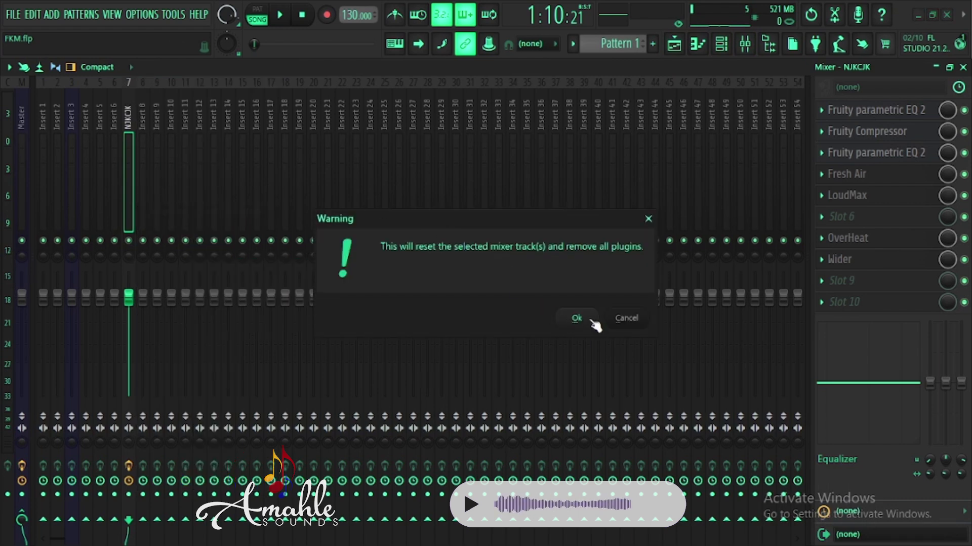
{"action": "left_click", "coordinate": [577, 319]}
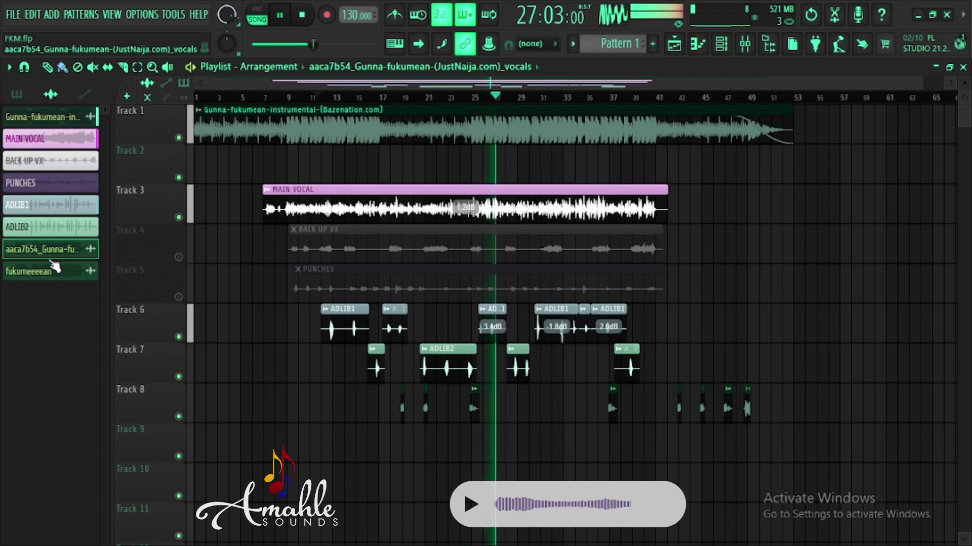
Stop playback, unmute the BACK UP VX and PUNCHES tracks, and return the playback position to bar 1
{"action": "key", "text": "space"}
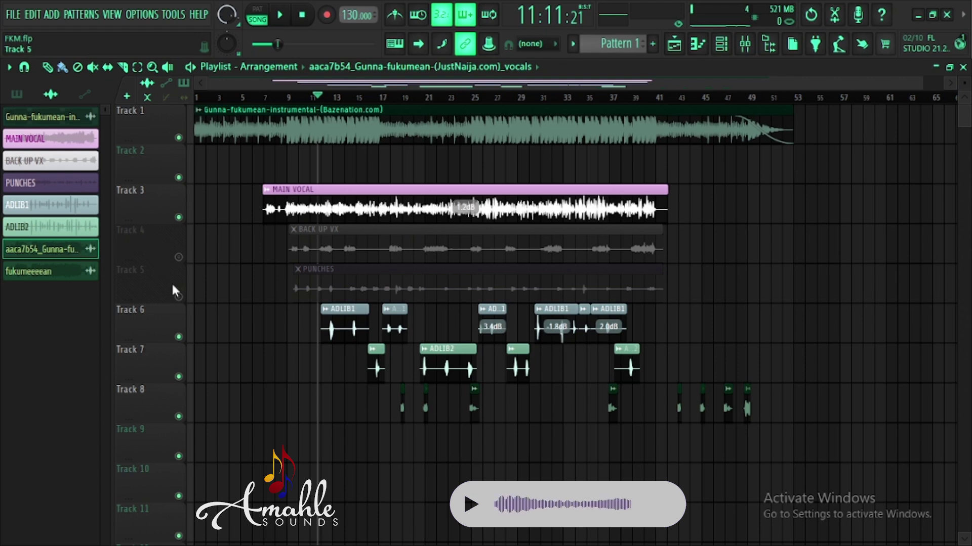
{"action": "left_click", "coordinate": [179, 257]}
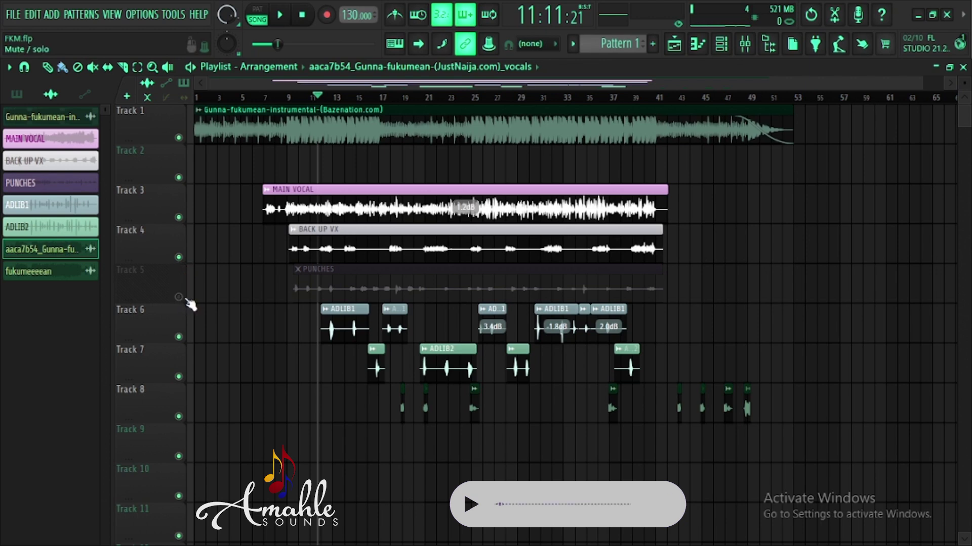
{"action": "left_click", "coordinate": [179, 297]}
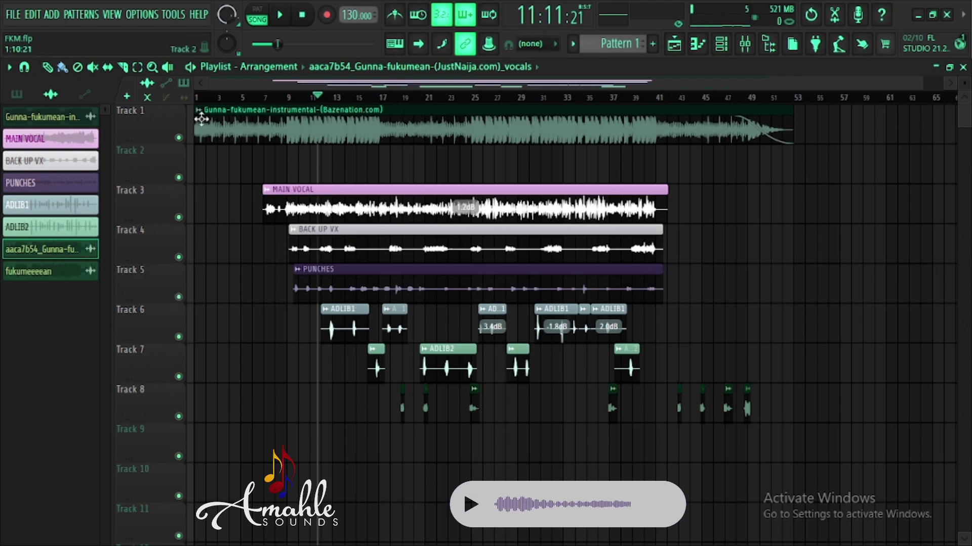
{"action": "left_click", "coordinate": [205, 98]}
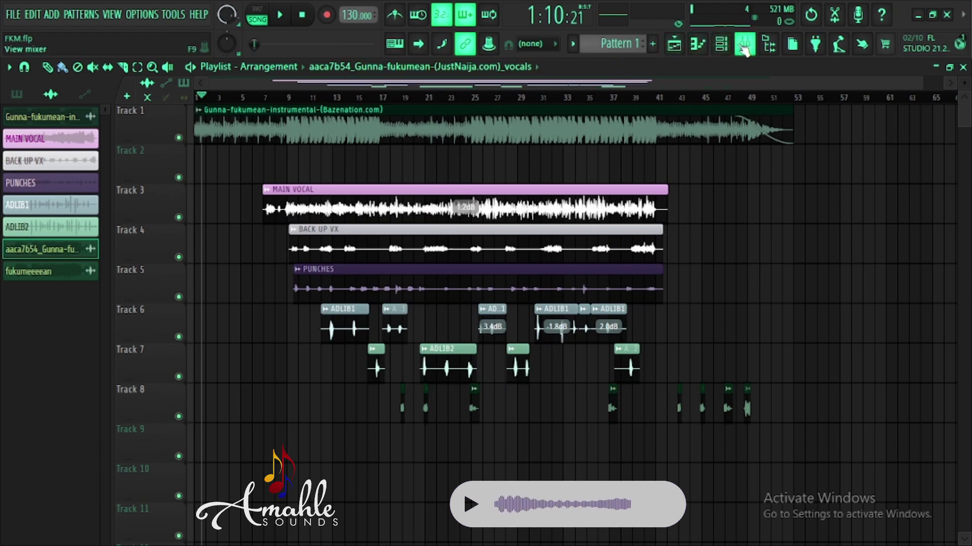
Clear the NJKCJK mixer track of its name and plugins by resetting it to default
{"action": "left_click", "coordinate": [744, 47]}
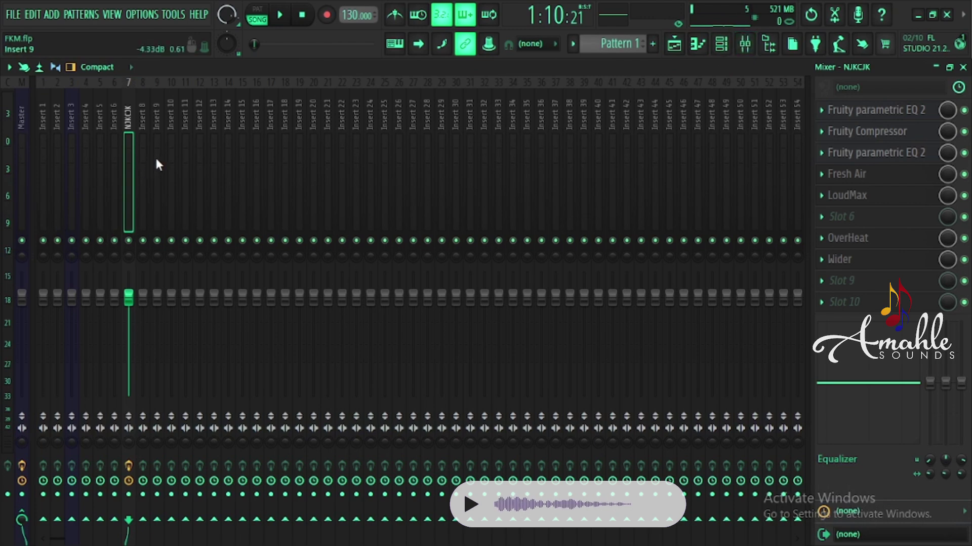
{"action": "right_click", "coordinate": [129, 124]}
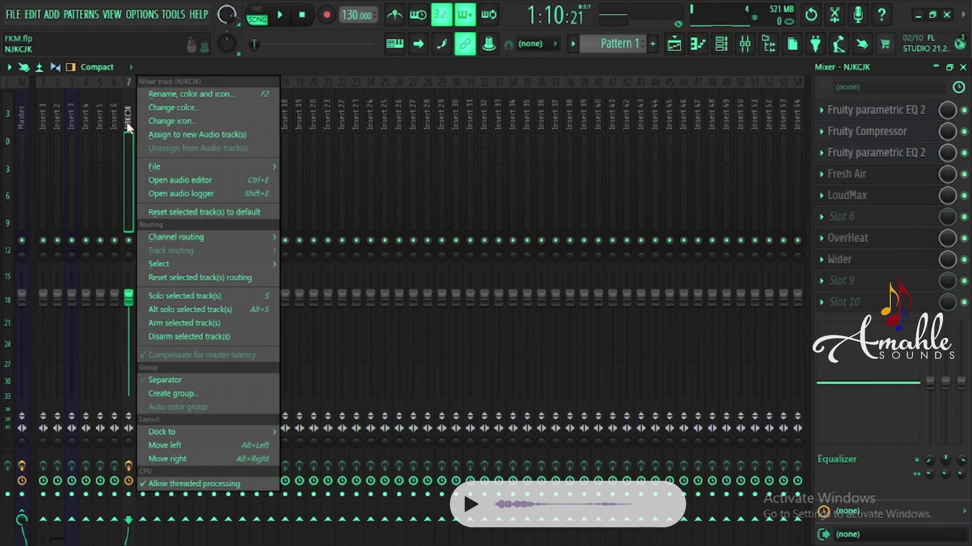
{"action": "left_click", "coordinate": [202, 212]}
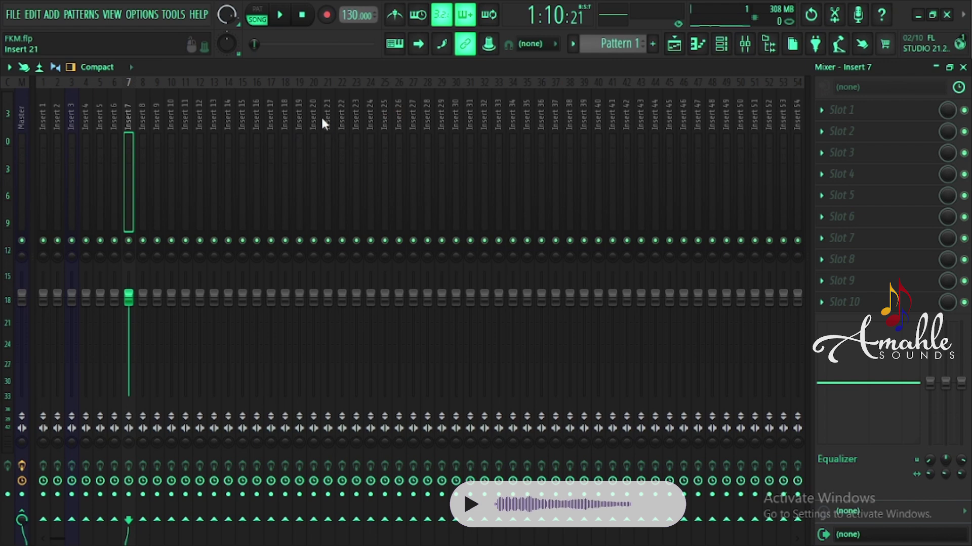
Rename mixer Insert 17 as MV with a purple colour
{"action": "left_click", "coordinate": [270, 114]}
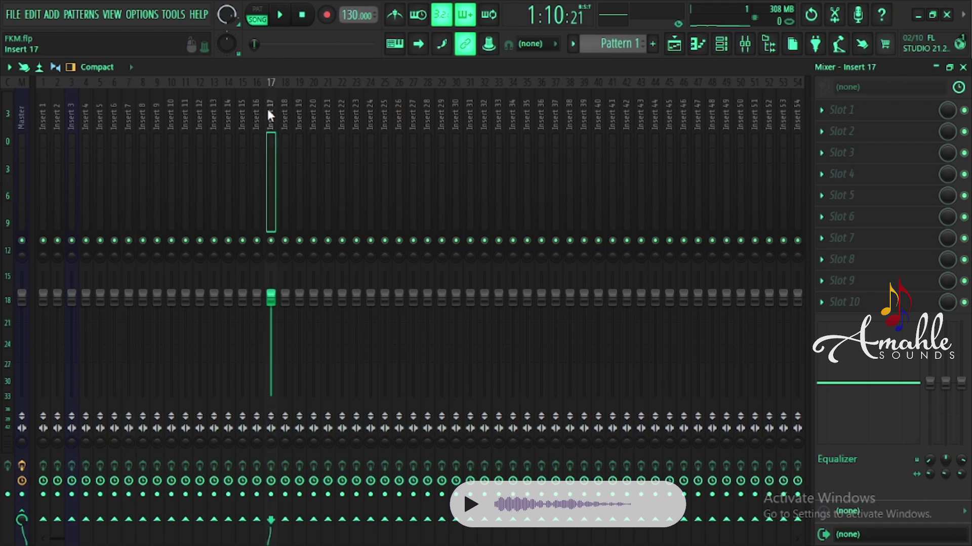
{"action": "double_click", "coordinate": [266, 107]}
{"action": "key", "text": "F2"}
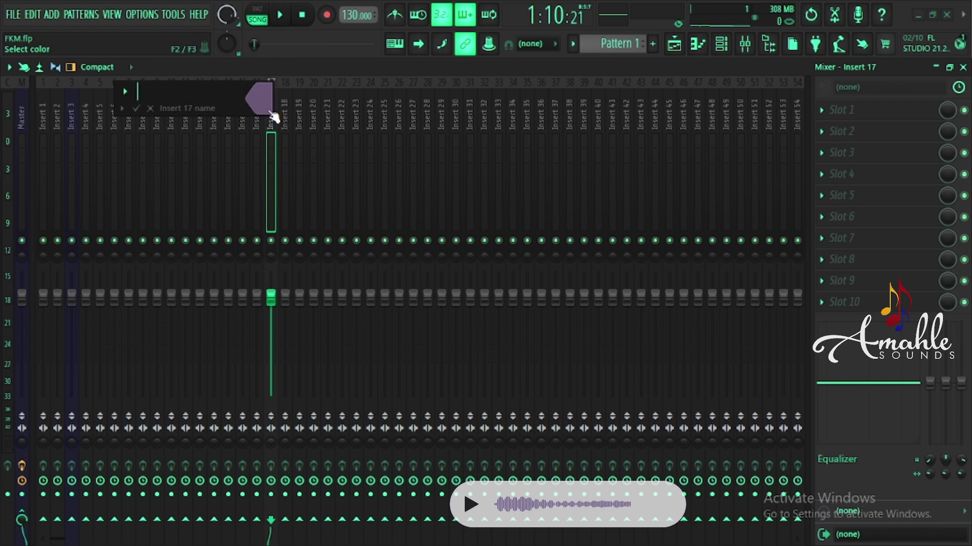
{"action": "type", "text": "MV"}
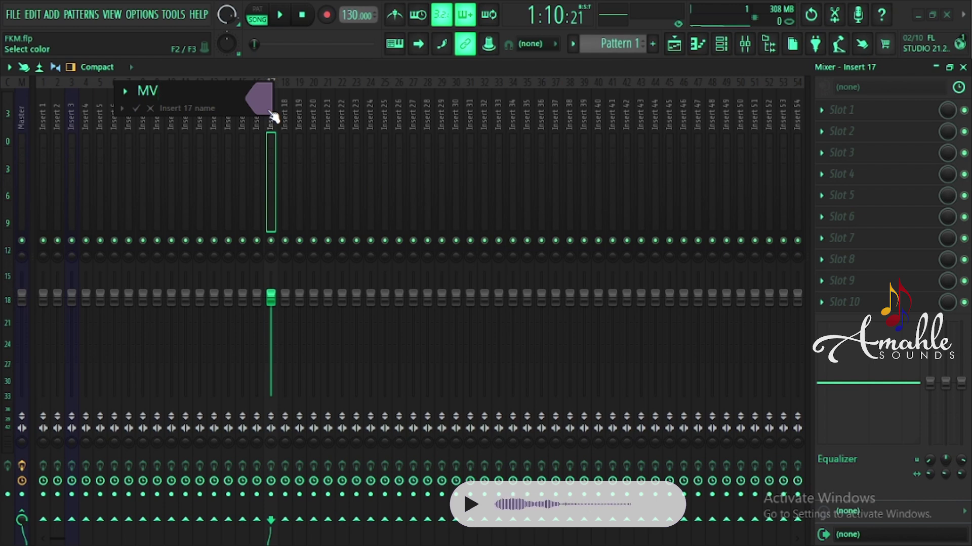
{"action": "key", "text": "Return"}
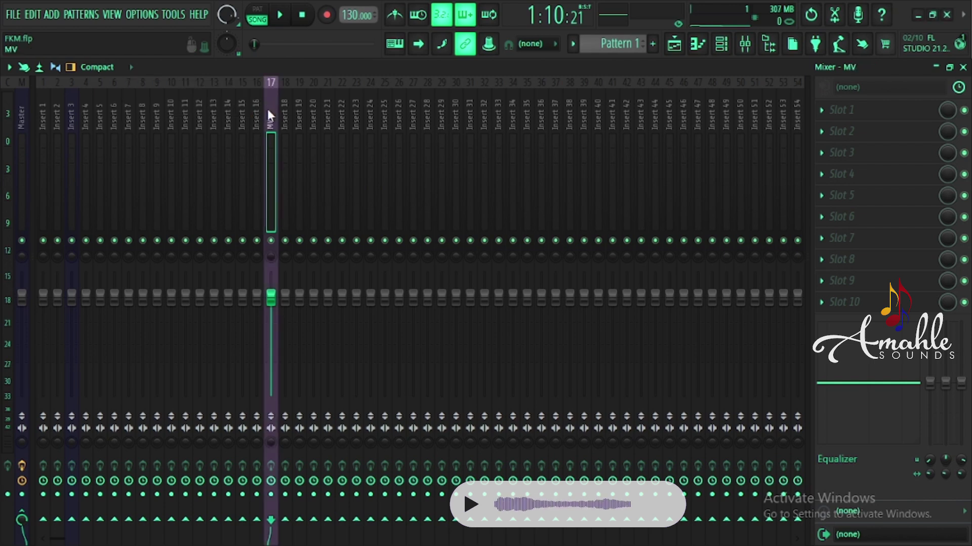
Rename mixer Insert 18 as BGV with a pale pink colour
{"action": "left_click", "coordinate": [285, 111]}
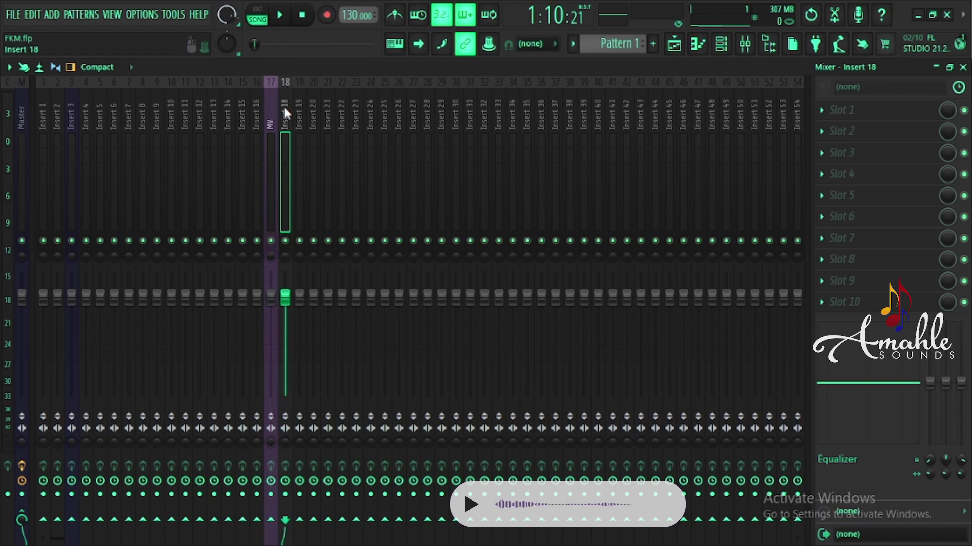
{"action": "key", "text": "F2"}
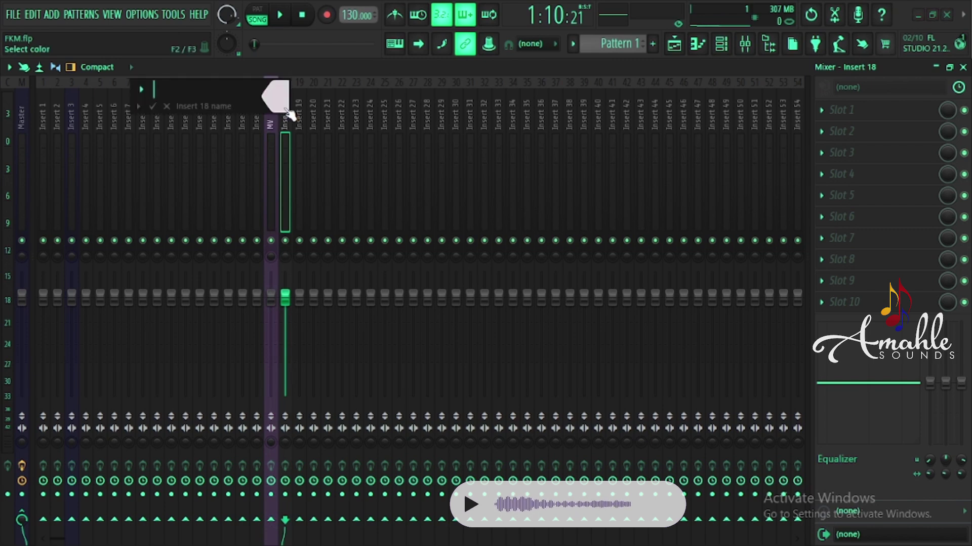
{"action": "type", "text": "BG"}
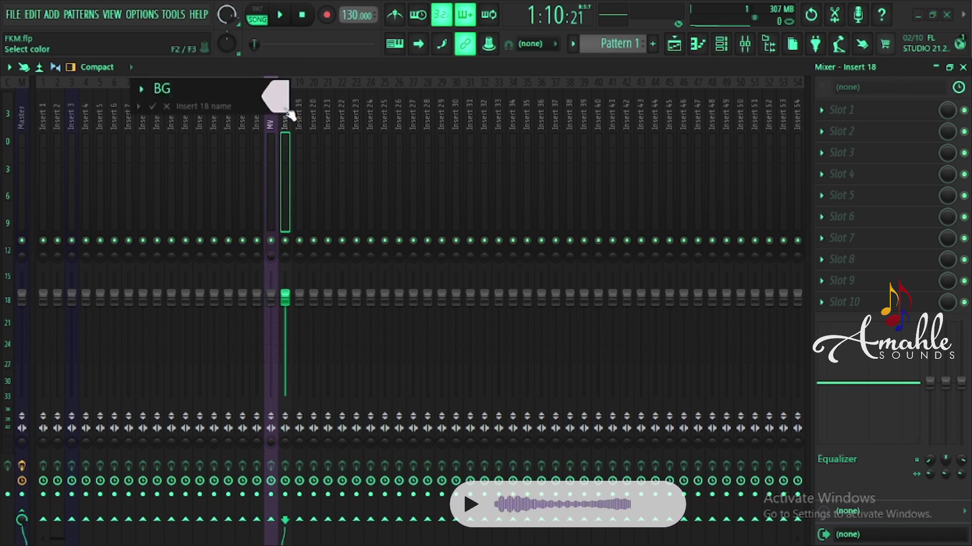
{"action": "type", "text": "V"}
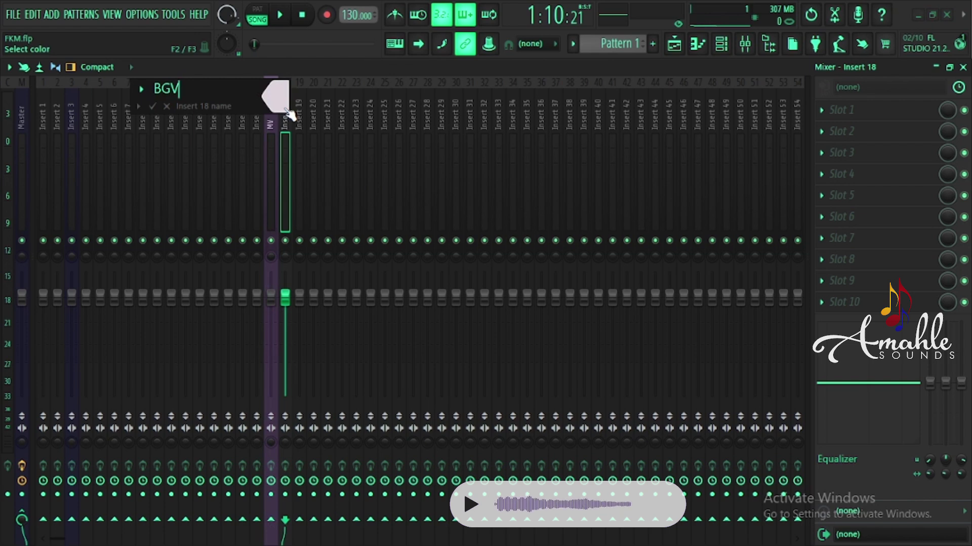
{"action": "key", "text": "Return"}
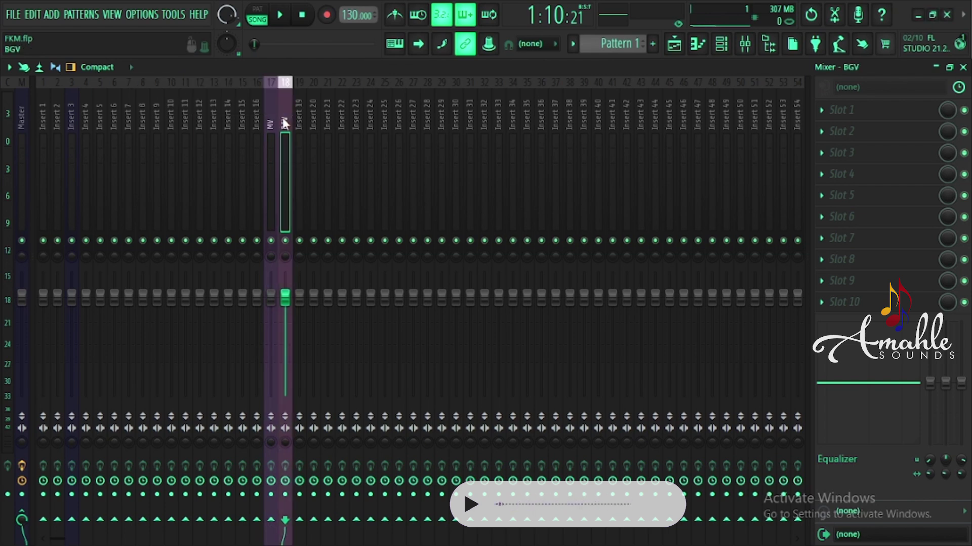
Rename mixer Insert 19 as PNC with a light green colour
{"action": "left_click", "coordinate": [298, 123]}
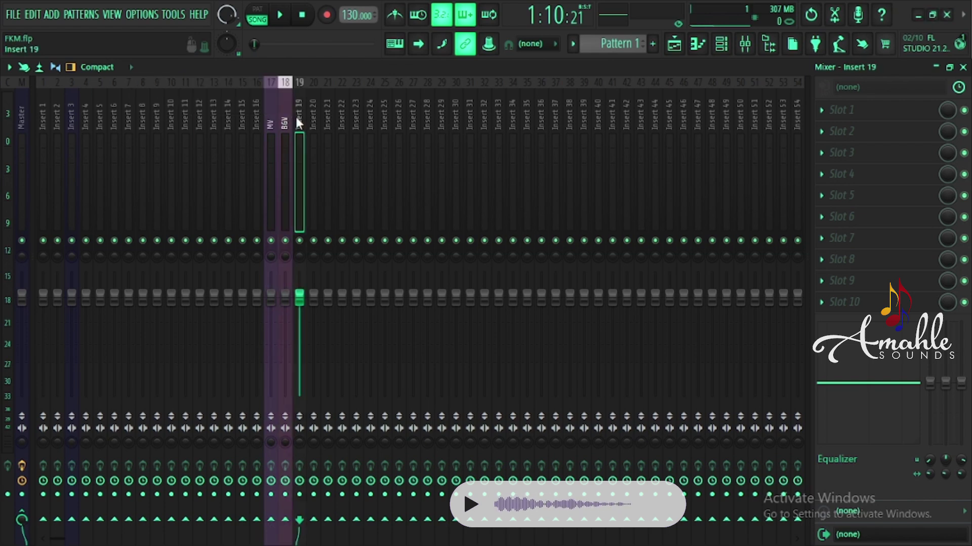
{"action": "double_click", "coordinate": [298, 123]}
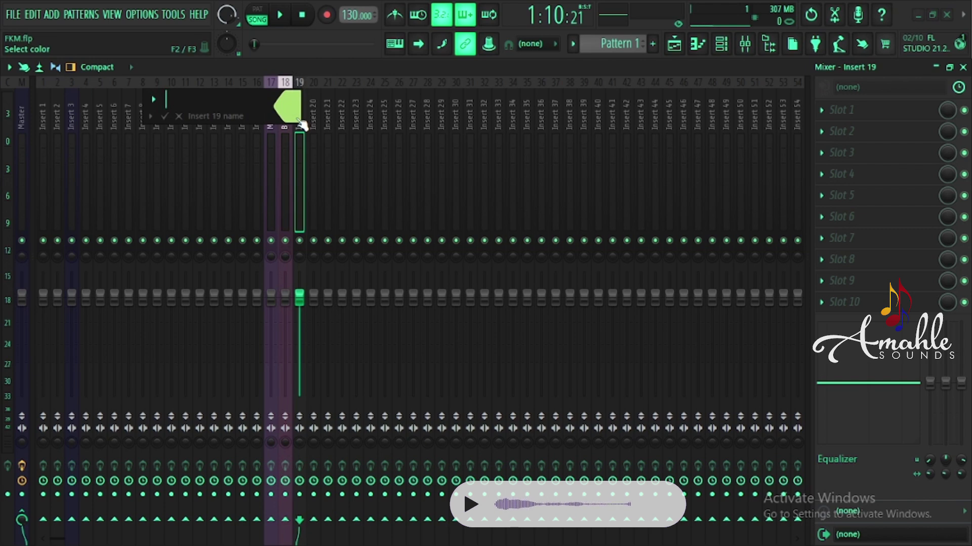
{"action": "type", "text": "PNMC"}
{"action": "key", "text": "BackSpace"}
{"action": "key", "text": "BackSpace"}
{"action": "type", "text": "C"}
{"action": "key", "text": "Return"}
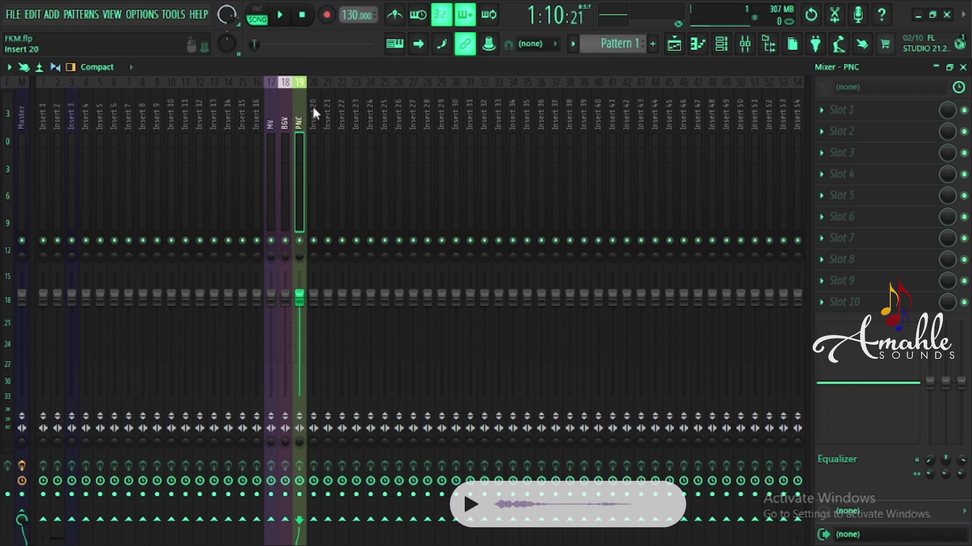
Rename mixer Insert 20 as ADLIB with a green colour
{"action": "left_click", "coordinate": [312, 110]}
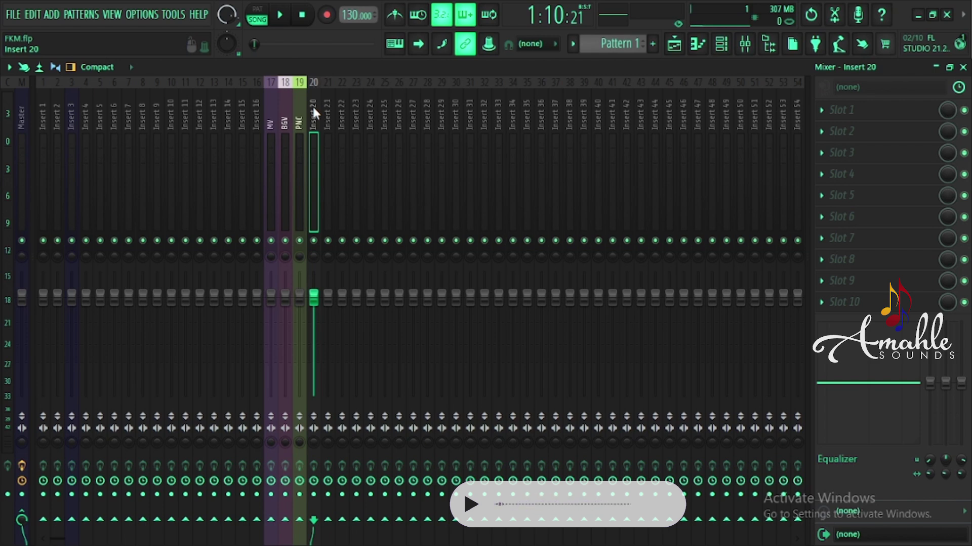
{"action": "double_click", "coordinate": [312, 105]}
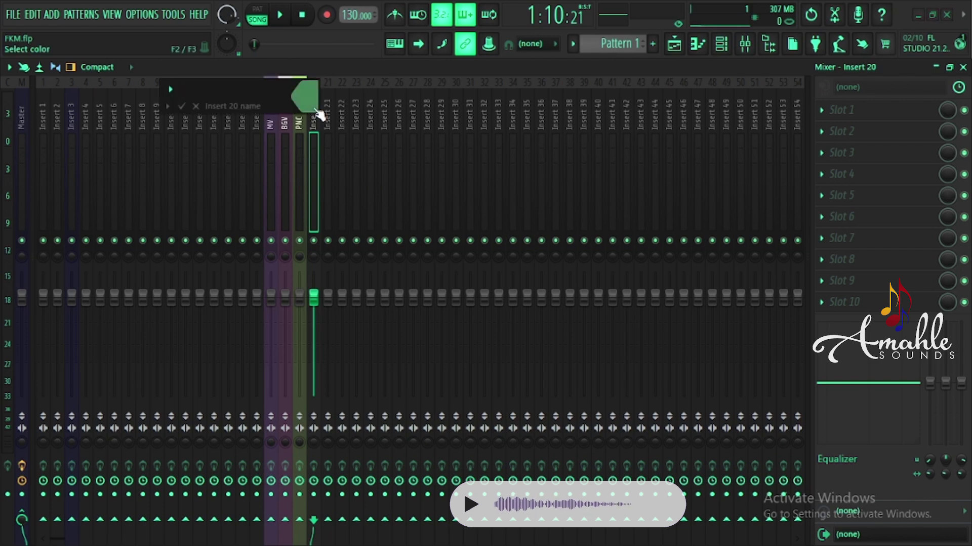
{"action": "type", "text": "AD"}
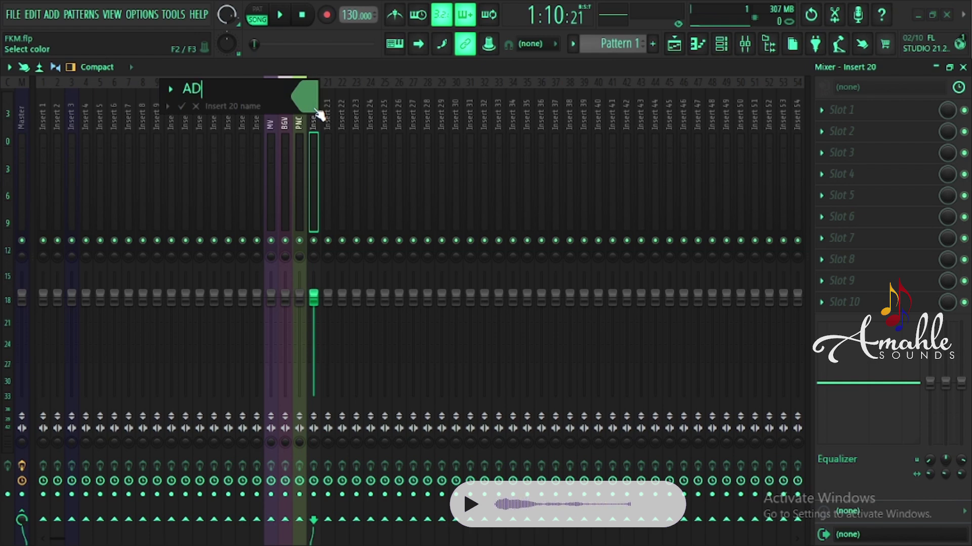
{"action": "type", "text": "LIB"}
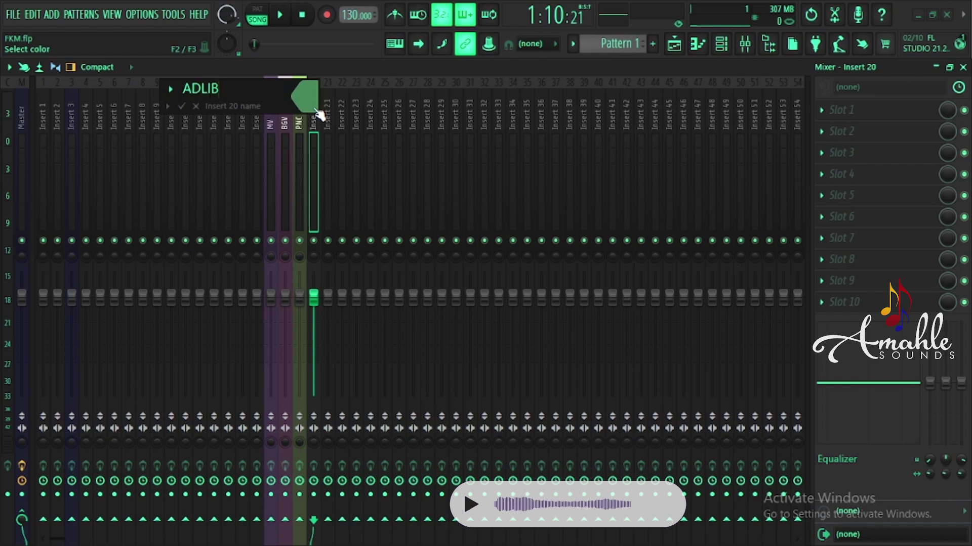
{"action": "key", "text": "Return"}
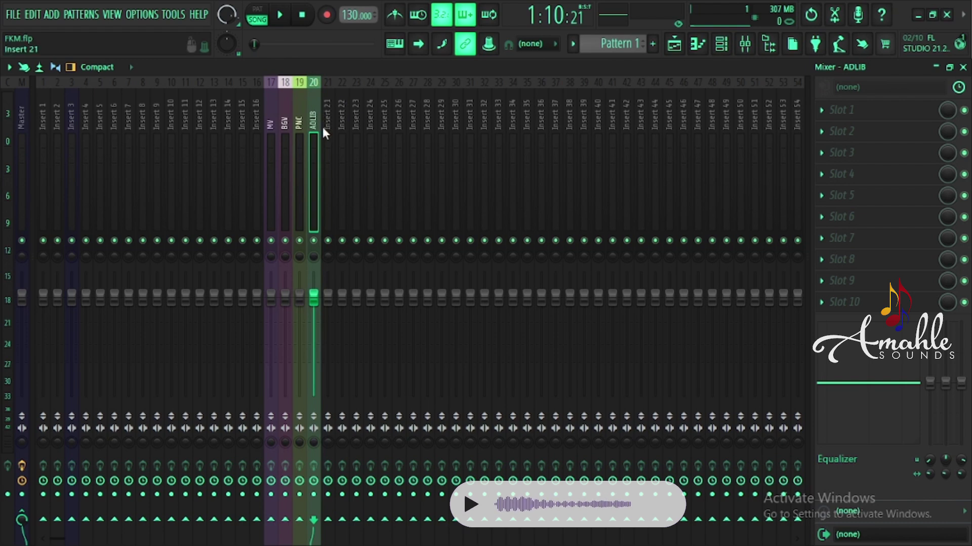
Name mixer Insert 21 XTRAV and change its colour to magenta
{"action": "left_click", "coordinate": [328, 127]}
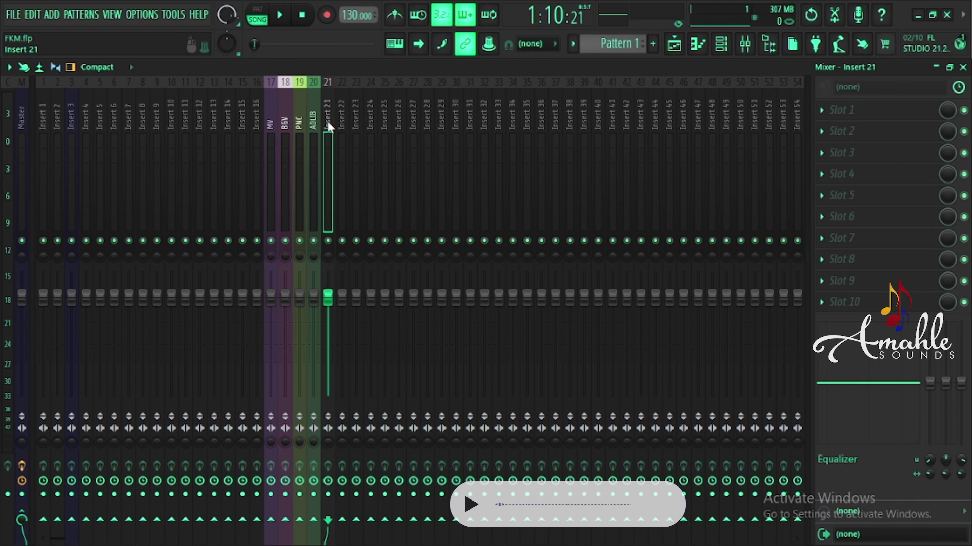
{"action": "key", "text": "F2"}
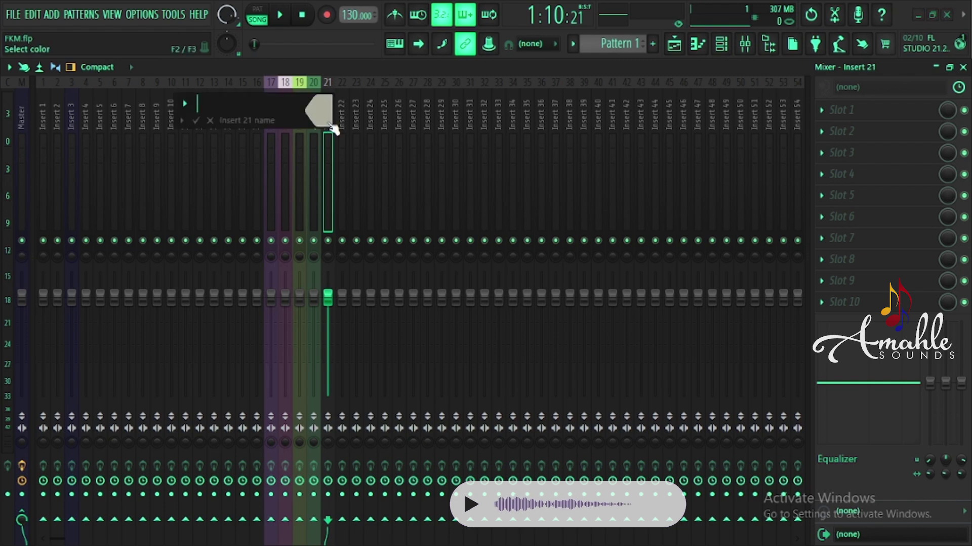
{"action": "left_click", "coordinate": [330, 124]}
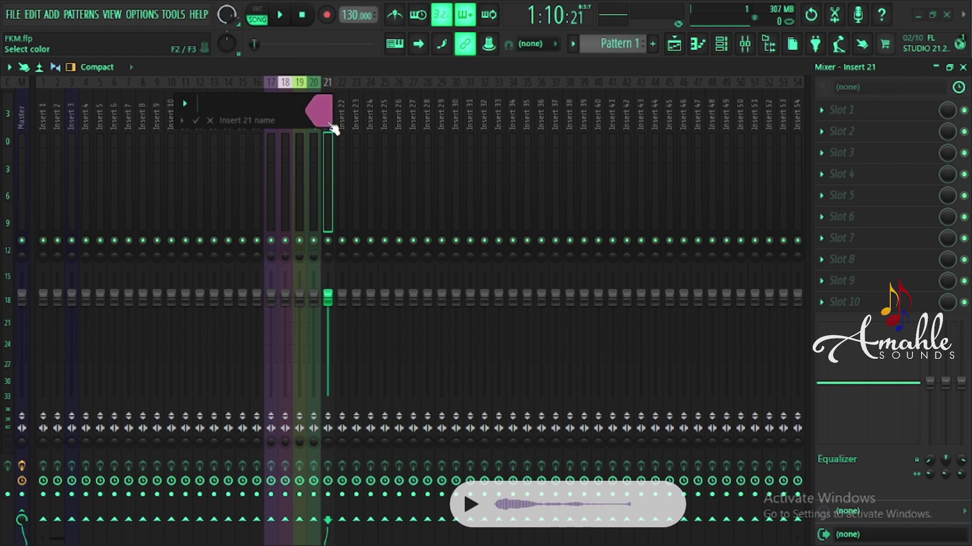
{"action": "type", "text": "XVTR"}
{"action": "key", "text": "BackSpace"}
{"action": "key", "text": "BackSpace"}
{"action": "key", "text": "BackSpace"}
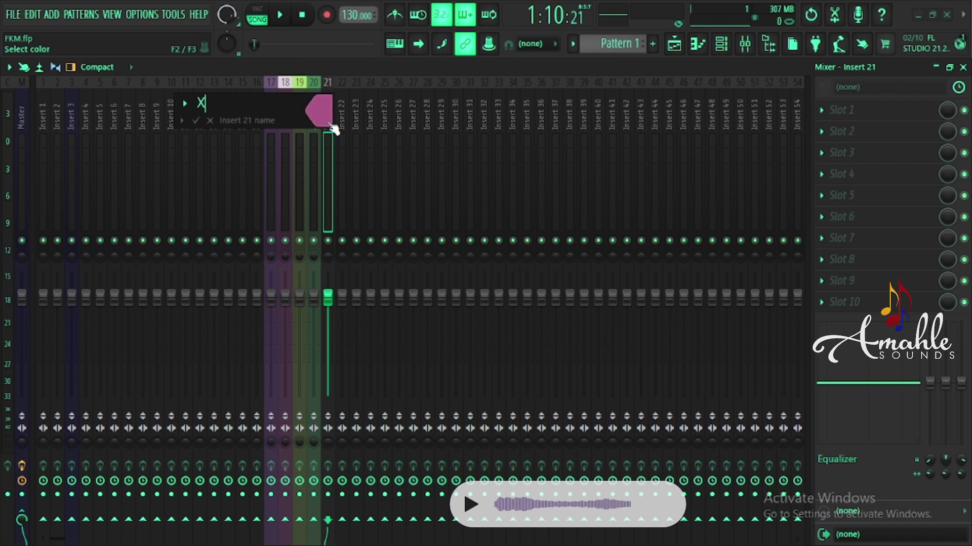
{"action": "type", "text": "TRA V"}
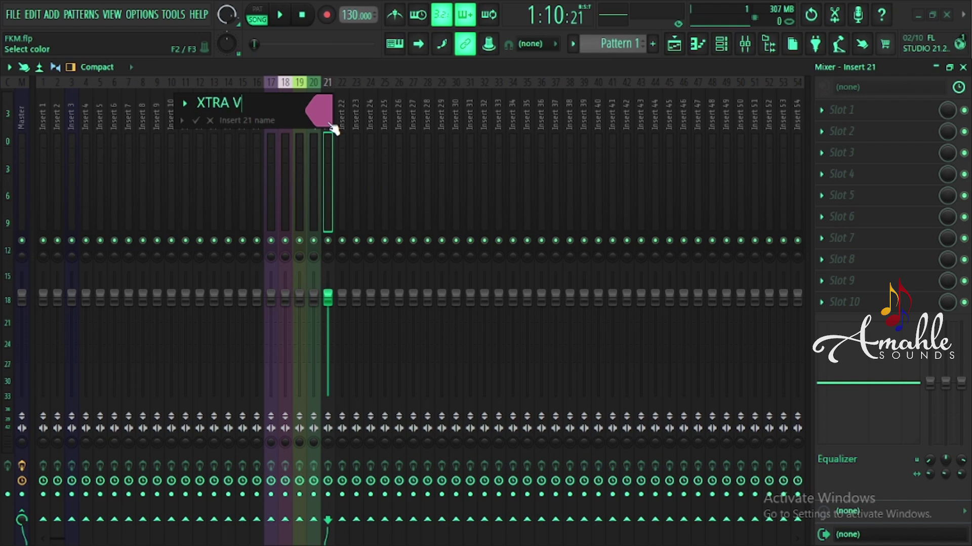
{"action": "key", "text": "BackSpace"}
{"action": "key", "text": "BackSpace"}
{"action": "type", "text": "V"}
{"action": "key", "text": "Return"}
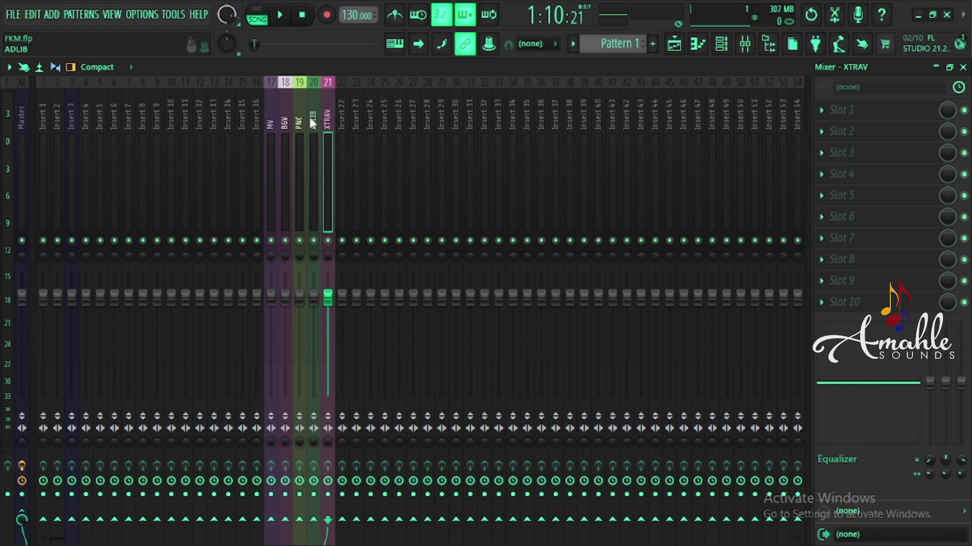
Name mixer Insert 16 INSTRU with a cream colour
{"action": "left_click", "coordinate": [259, 122]}
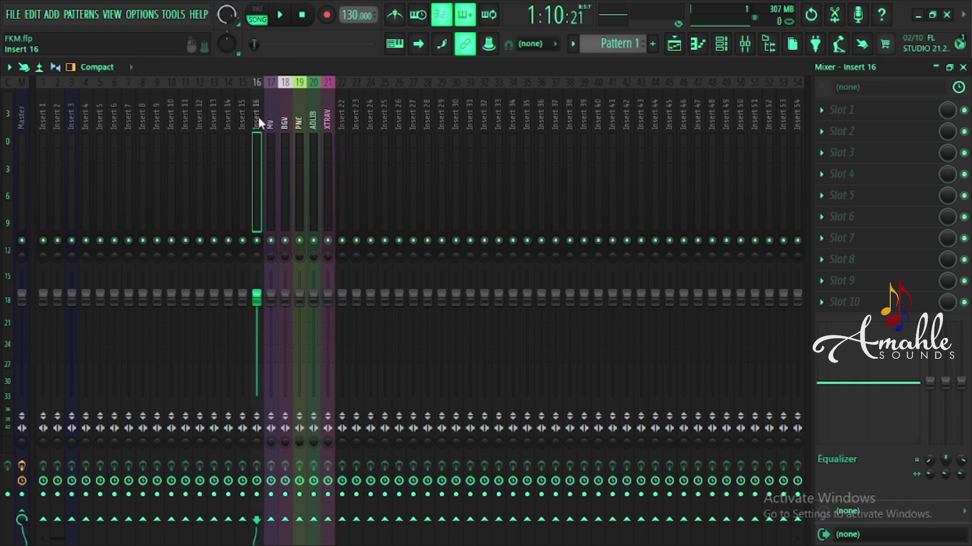
{"action": "key", "text": "F2"}
{"action": "type", "text": "INSTRU"}
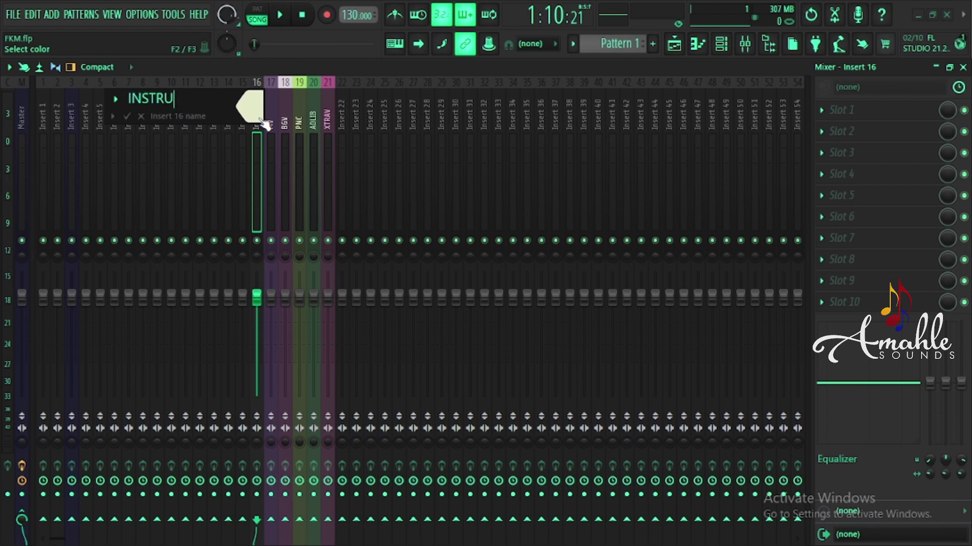
{"action": "key", "text": "Return"}
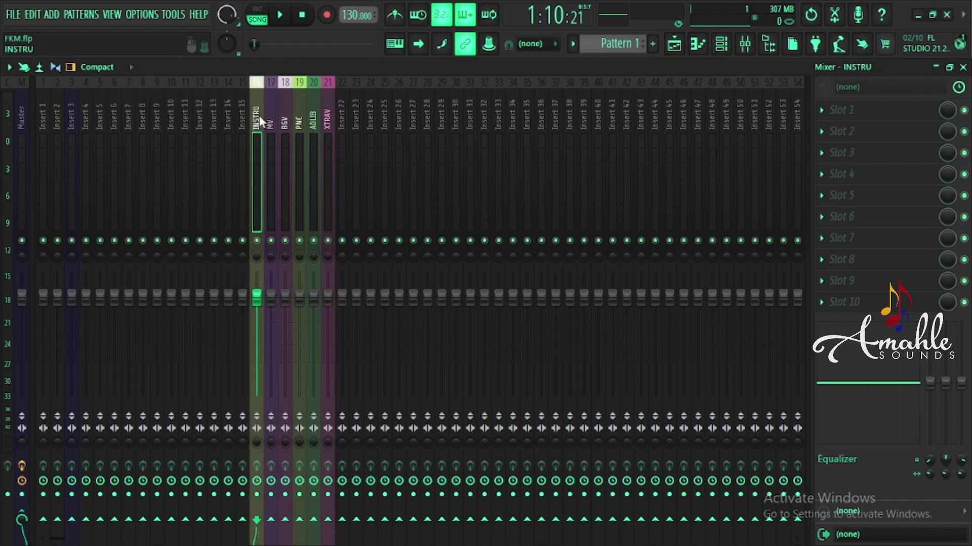
Rename mixer Insert 21 as XTRAV with a magenta colour
{"action": "left_click", "coordinate": [326, 120]}
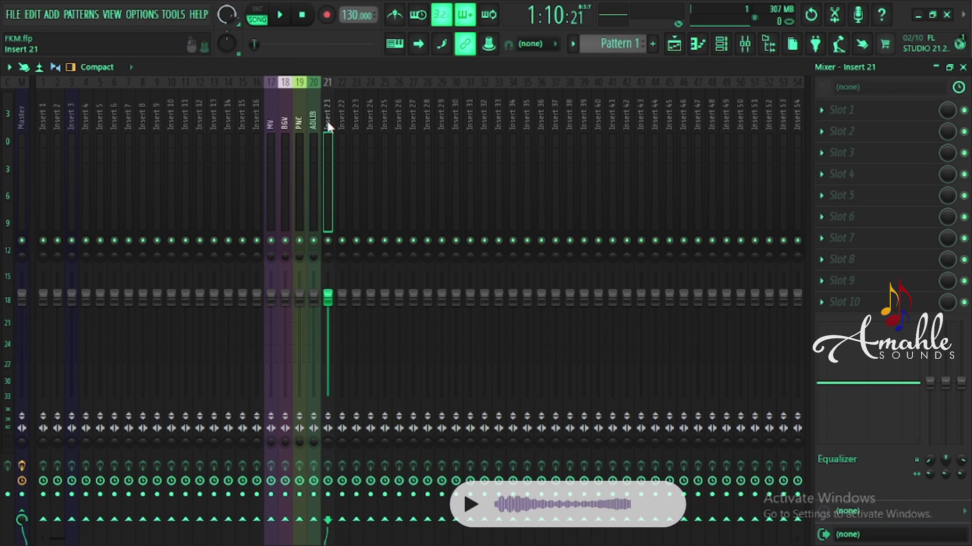
{"action": "double_click", "coordinate": [328, 124]}
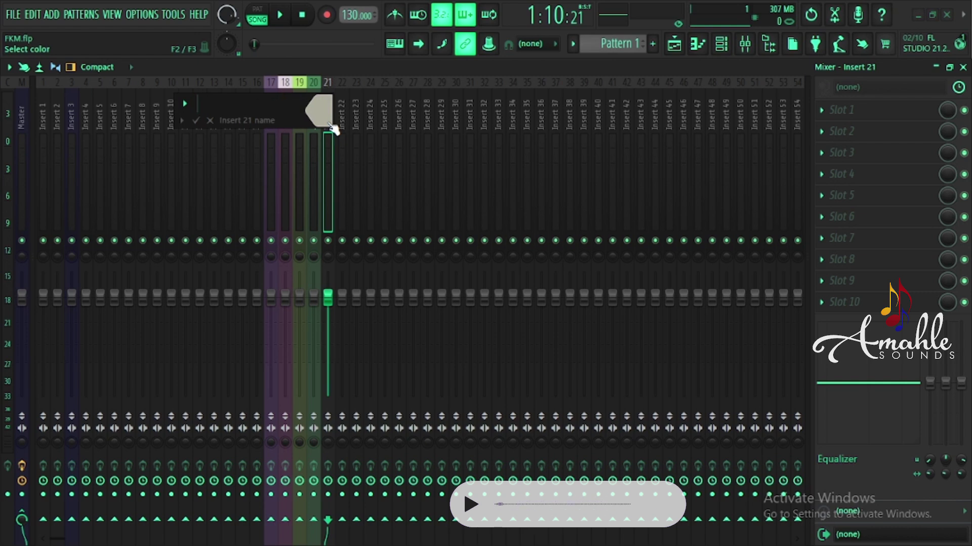
{"action": "right_click", "coordinate": [331, 125]}
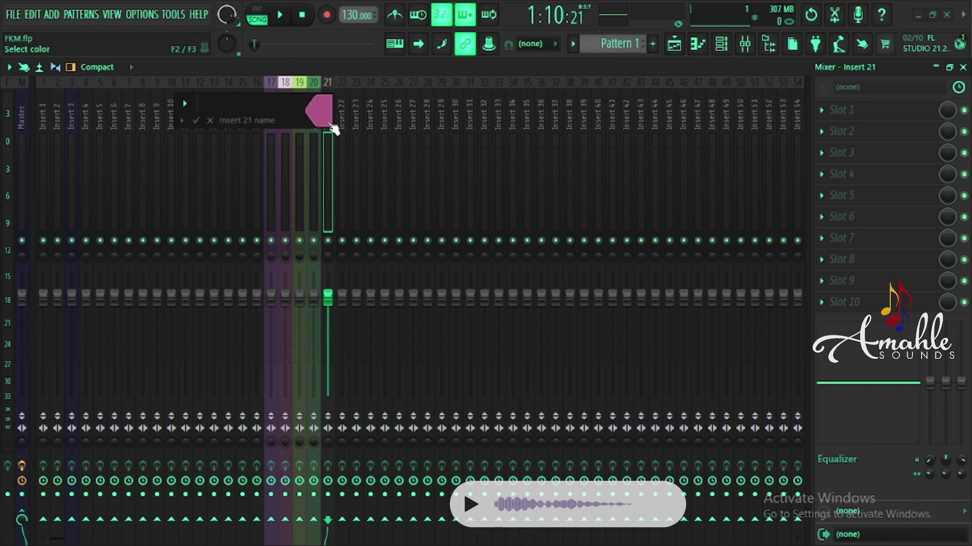
{"action": "type", "text": "XVTR"}
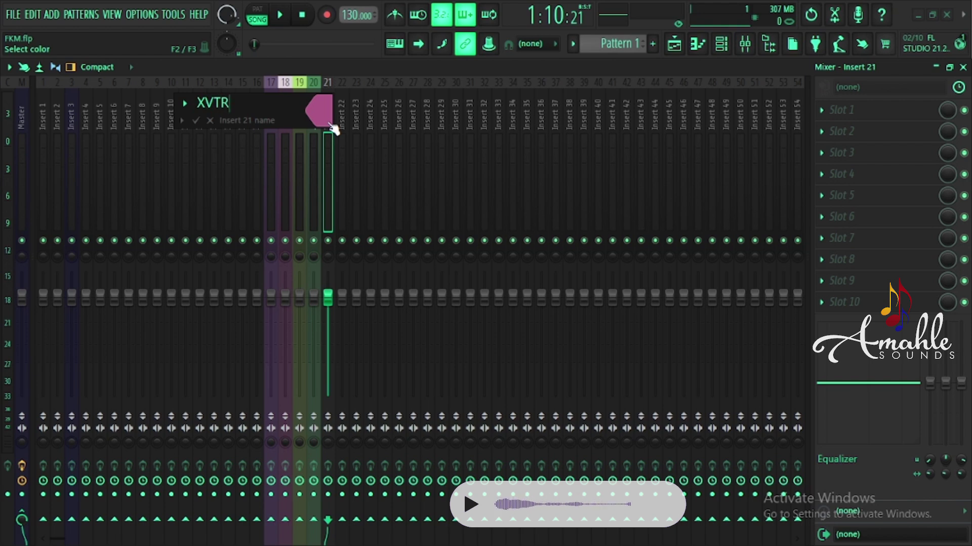
{"action": "key", "text": "BackSpace"}
{"action": "key", "text": "BackSpace"}
{"action": "key", "text": "BackSpace"}
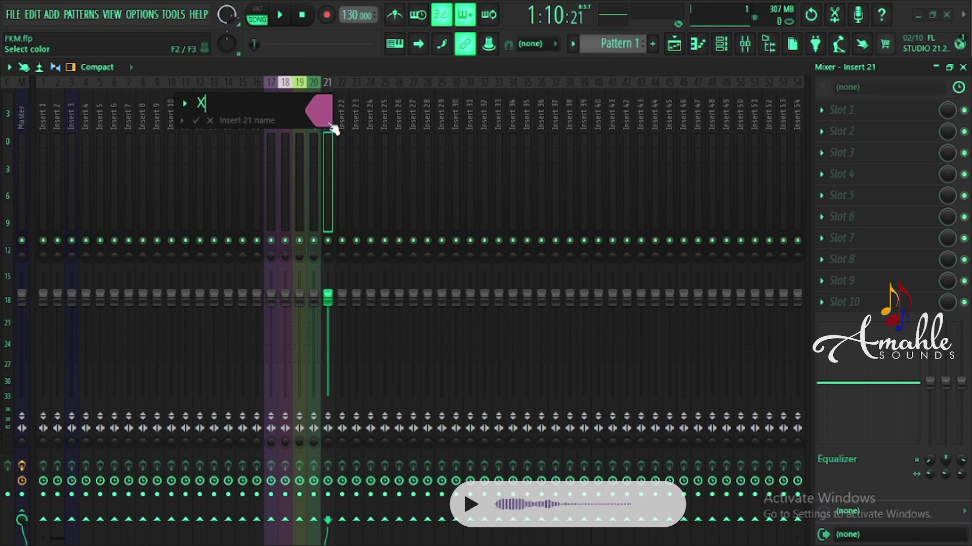
{"action": "type", "text": "TR"}
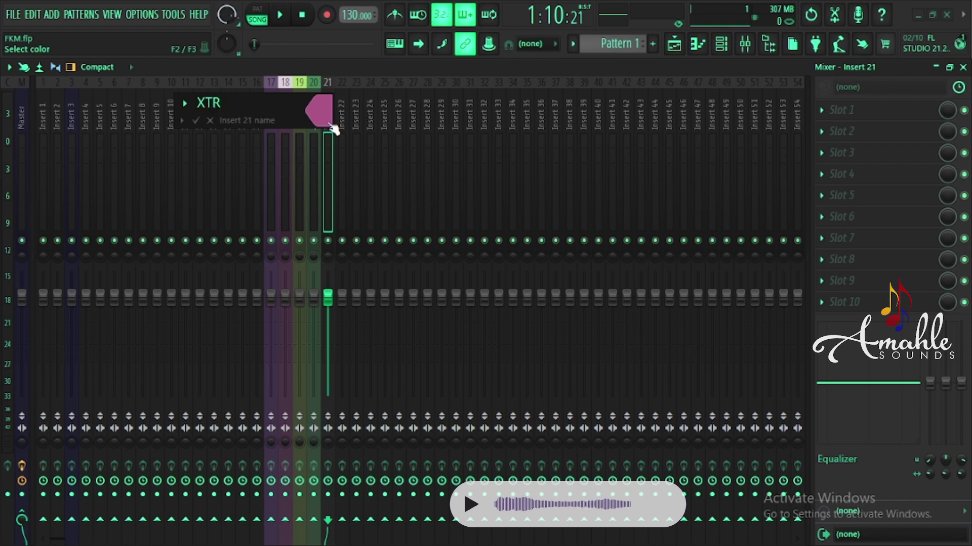
{"action": "type", "text": "A V"}
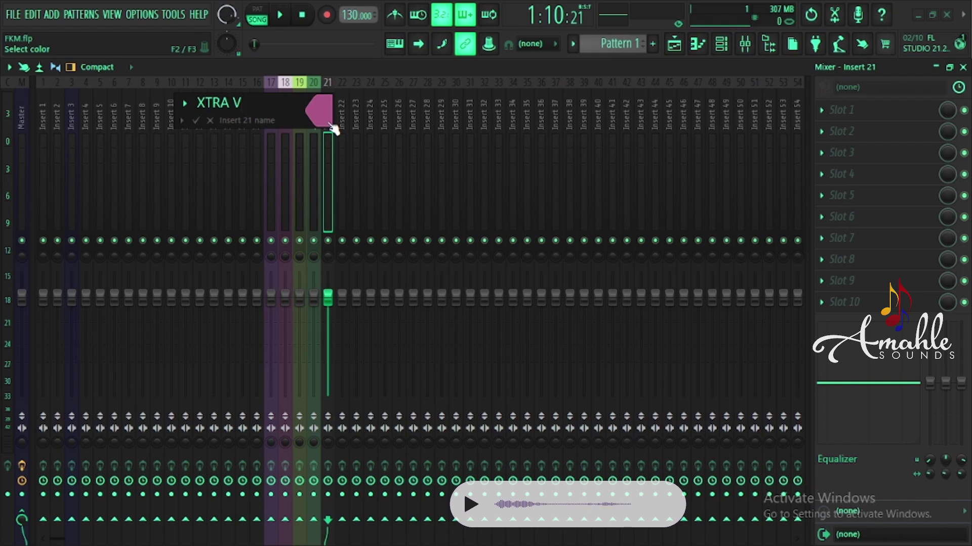
{"action": "key", "text": "BackSpace"}
{"action": "key", "text": "BackSpace"}
{"action": "type", "text": "V"}
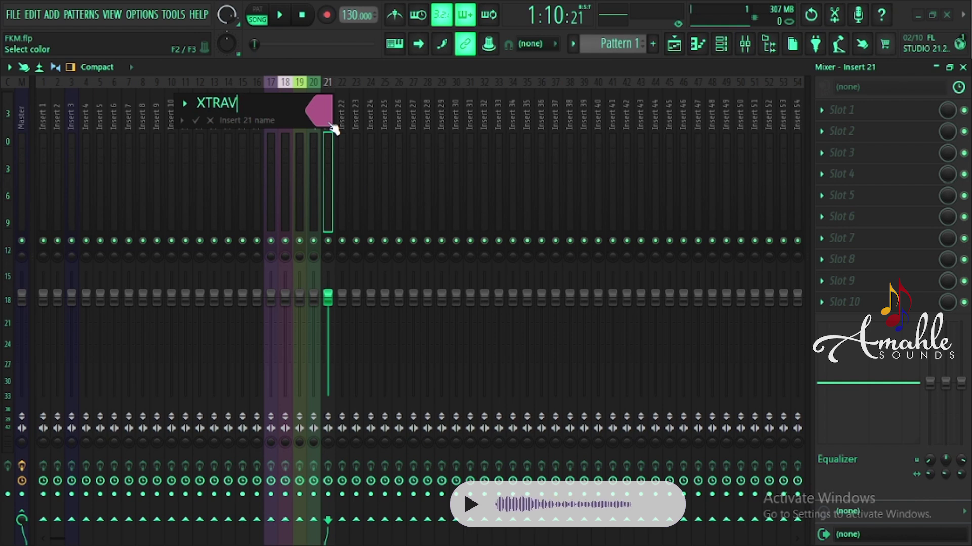
{"action": "key", "text": "Return"}
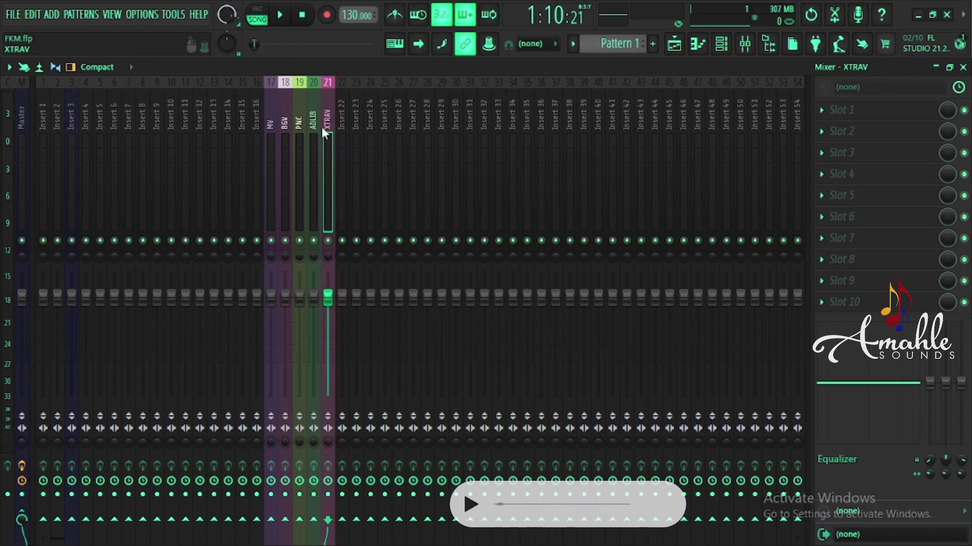
Rename mixer Insert 16 as INSTRU with a cream colour
{"action": "left_click", "coordinate": [259, 117]}
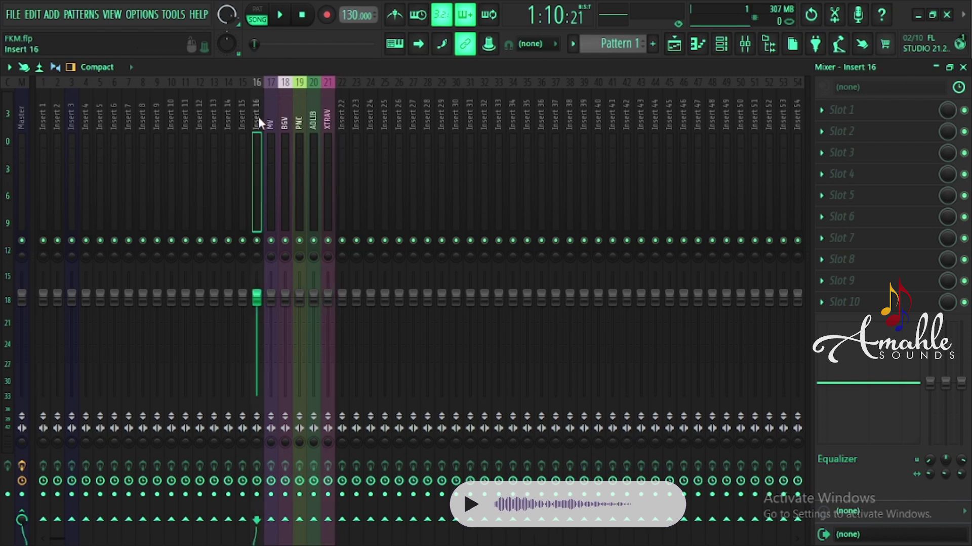
{"action": "double_click", "coordinate": [258, 117]}
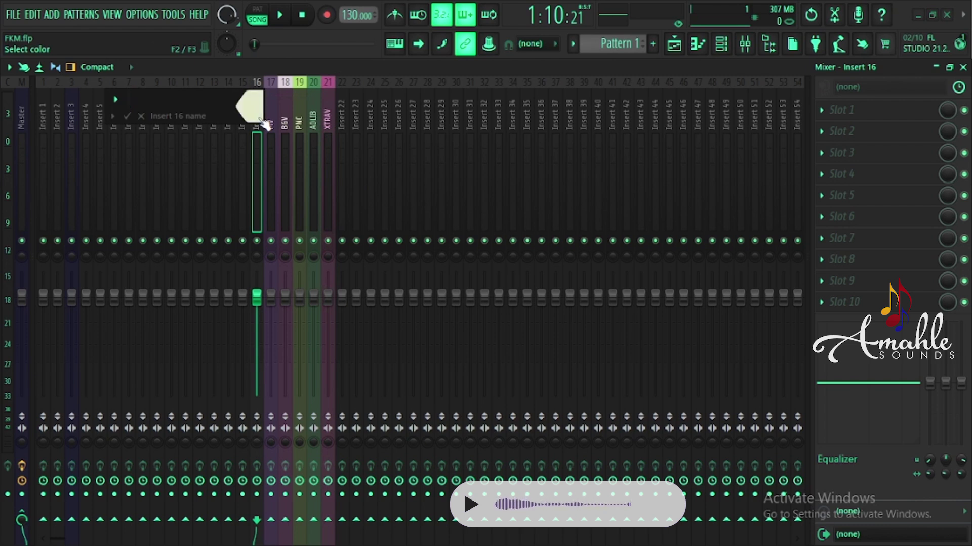
{"action": "type", "text": "INSTRU"}
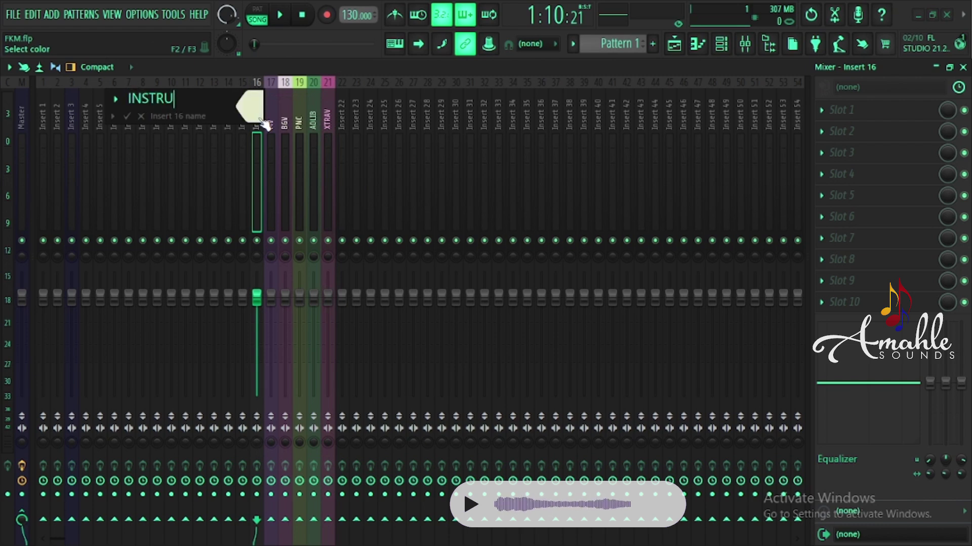
{"action": "key", "text": "Return"}
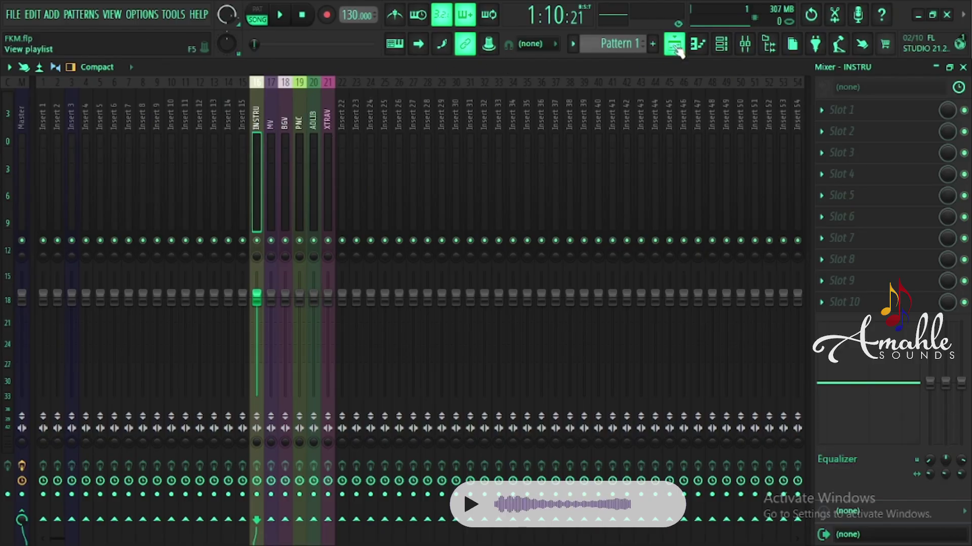
Route the Gunna-fukumean instrumental clip in the playlist to mixer track 16 (INSTRU) and close its channel settings
{"action": "left_click", "coordinate": [675, 47]}
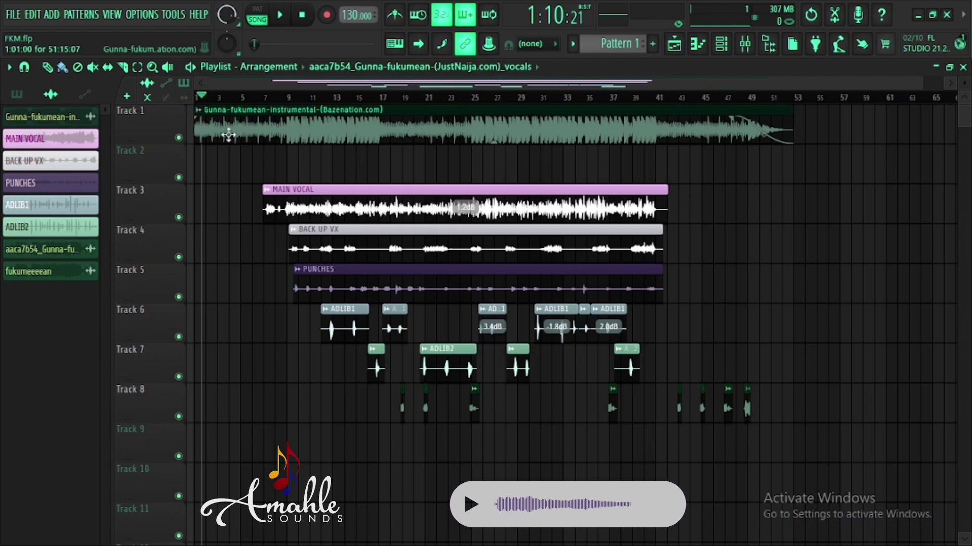
{"action": "left_click", "coordinate": [254, 118]}
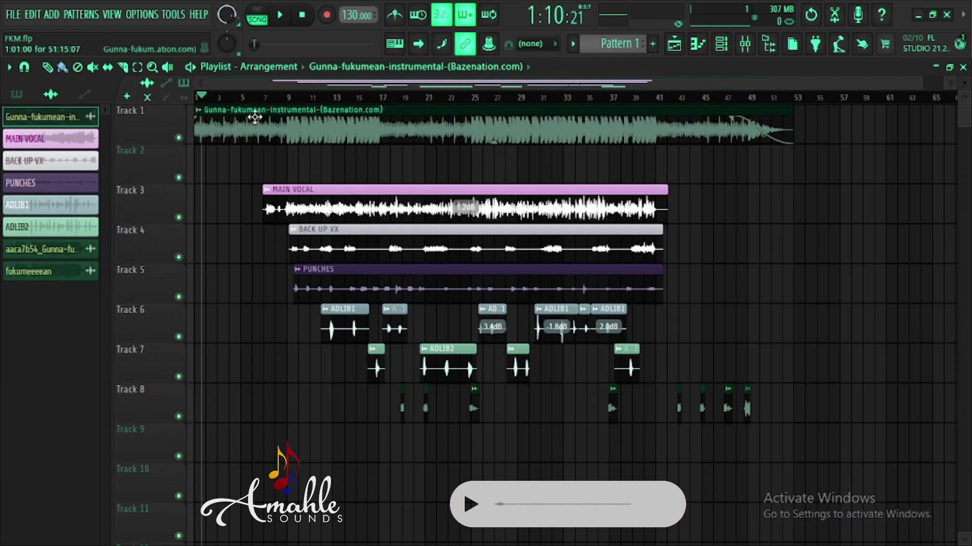
{"action": "double_click", "coordinate": [254, 118]}
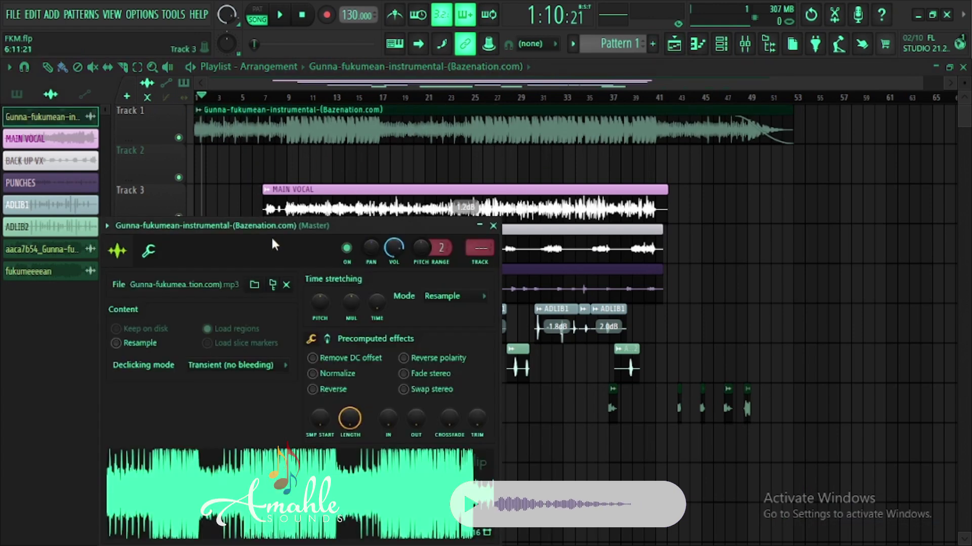
{"action": "left_click_drag", "start_coordinate": [316, 225], "coordinate": [329, 132]}
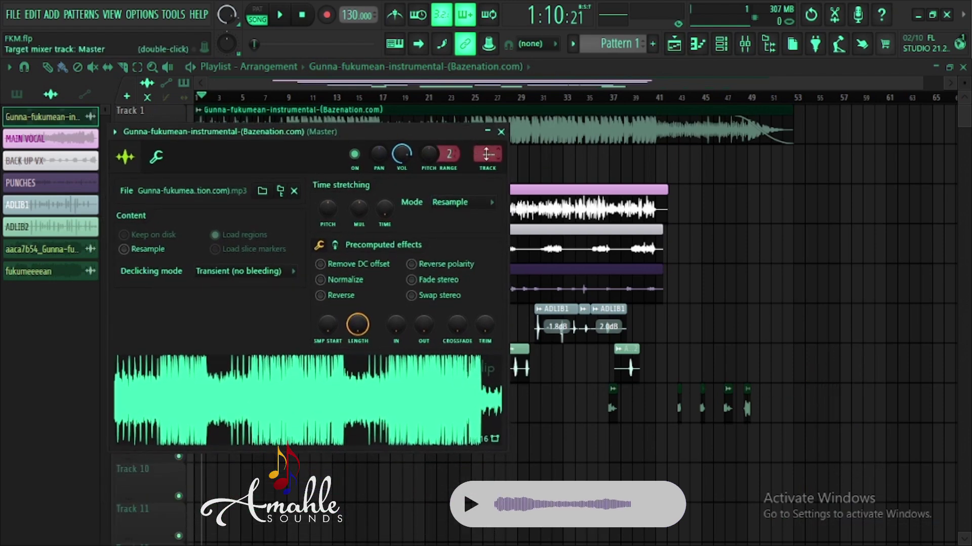
{"action": "scroll", "coordinate": [488, 155], "scroll_direction": "up", "scroll_amount": 1}
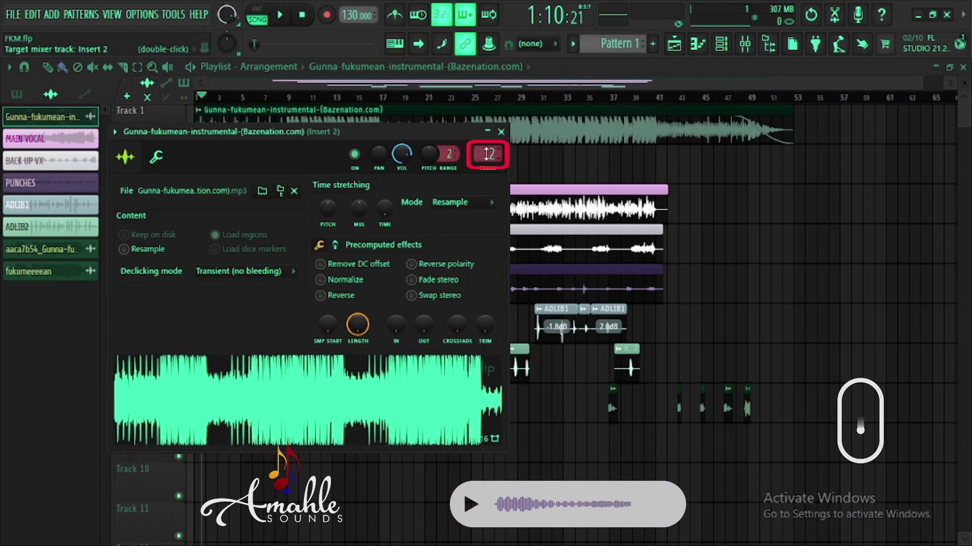
{"action": "scroll", "coordinate": [487, 154], "scroll_direction": "up", "scroll_amount": 2}
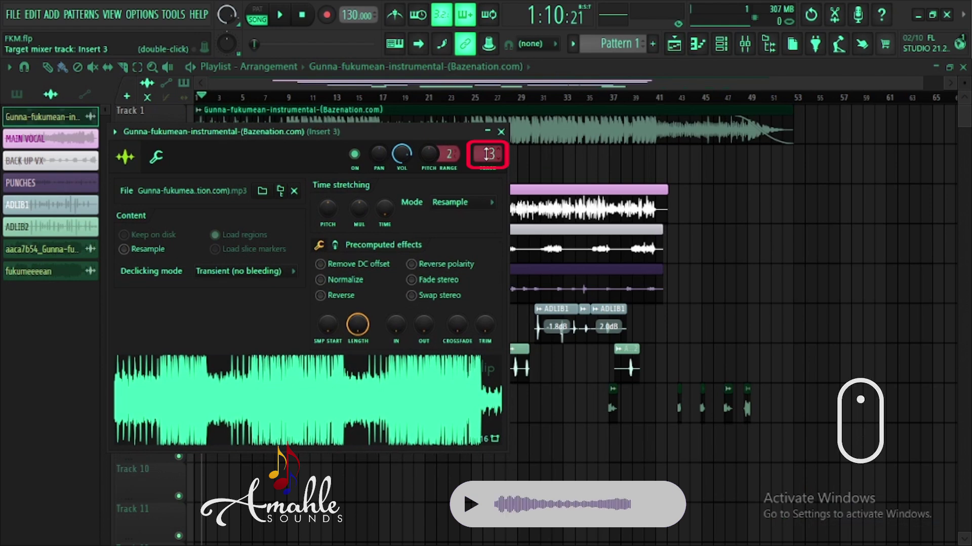
{"action": "scroll", "coordinate": [488, 155], "scroll_direction": "up", "scroll_amount": 1}
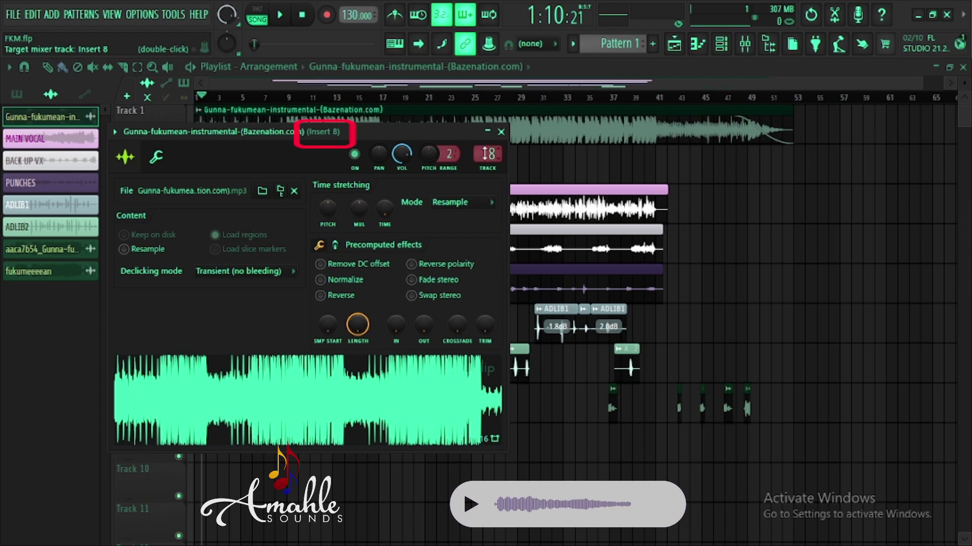
{"action": "scroll", "coordinate": [488, 154], "scroll_direction": "up", "scroll_amount": 1}
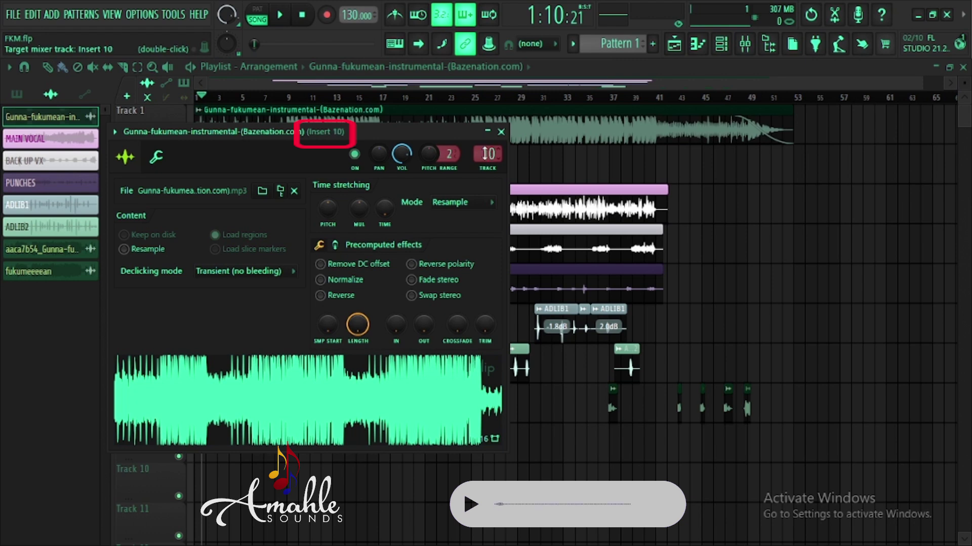
{"action": "scroll", "coordinate": [485, 154], "scroll_direction": "up", "scroll_amount": 1}
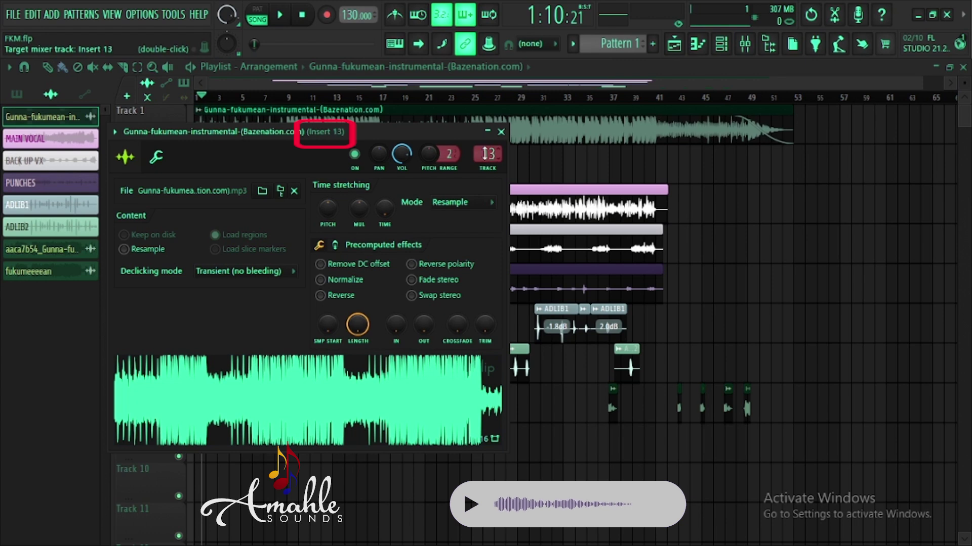
{"action": "scroll", "coordinate": [488, 154], "scroll_direction": "up", "scroll_amount": 1}
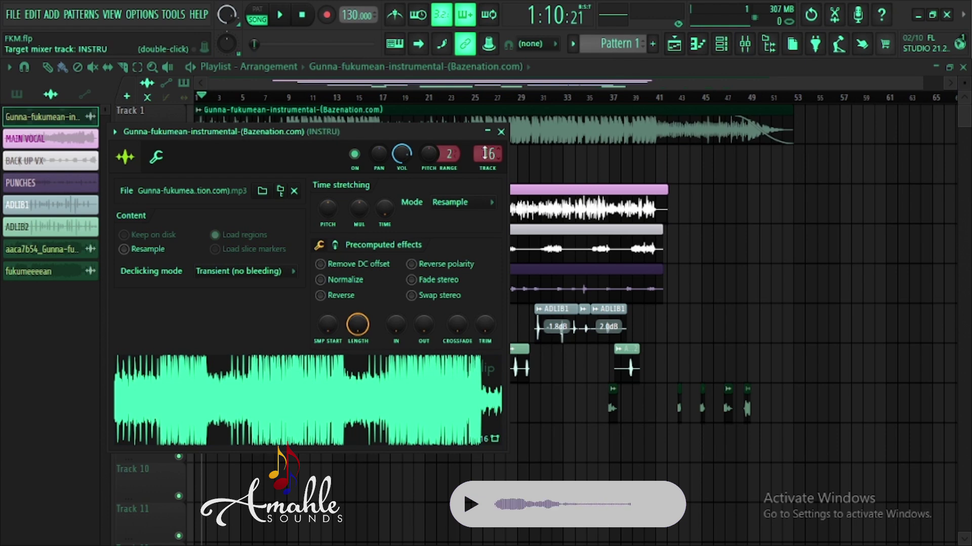
{"action": "left_click", "coordinate": [501, 132]}
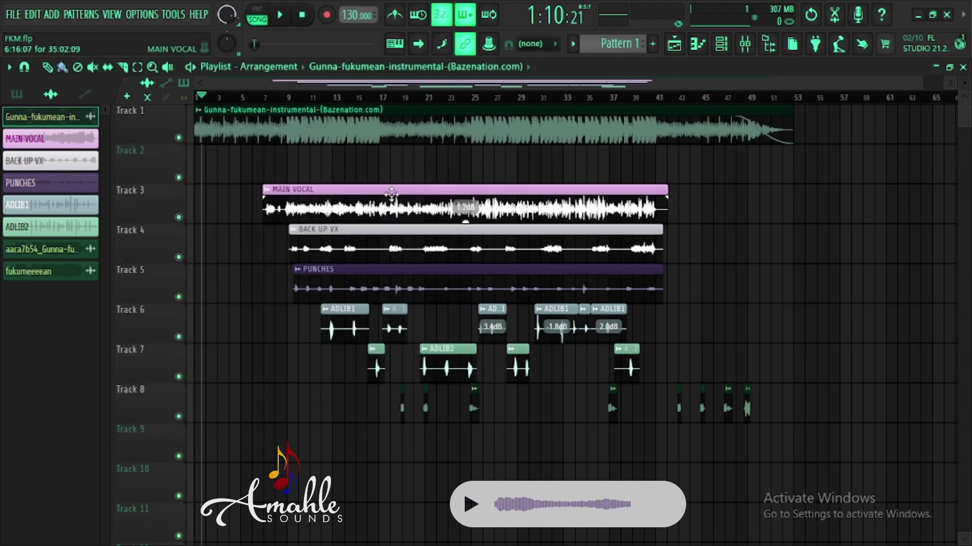
Route the MAIN VOCAL clip to mixer track 17 (MV) and close its channel settings
{"action": "double_click", "coordinate": [385, 193]}
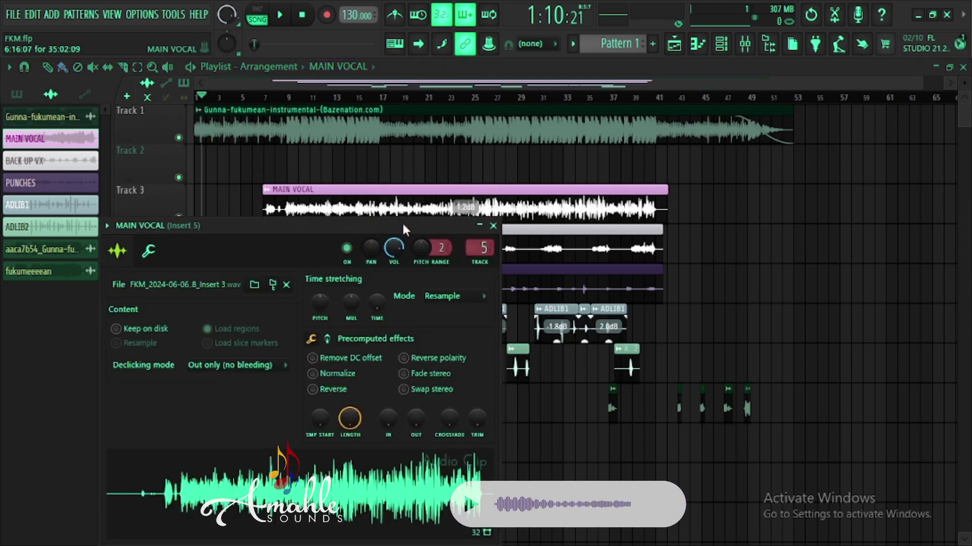
{"action": "left_click_drag", "start_coordinate": [405, 224], "coordinate": [411, 165]}
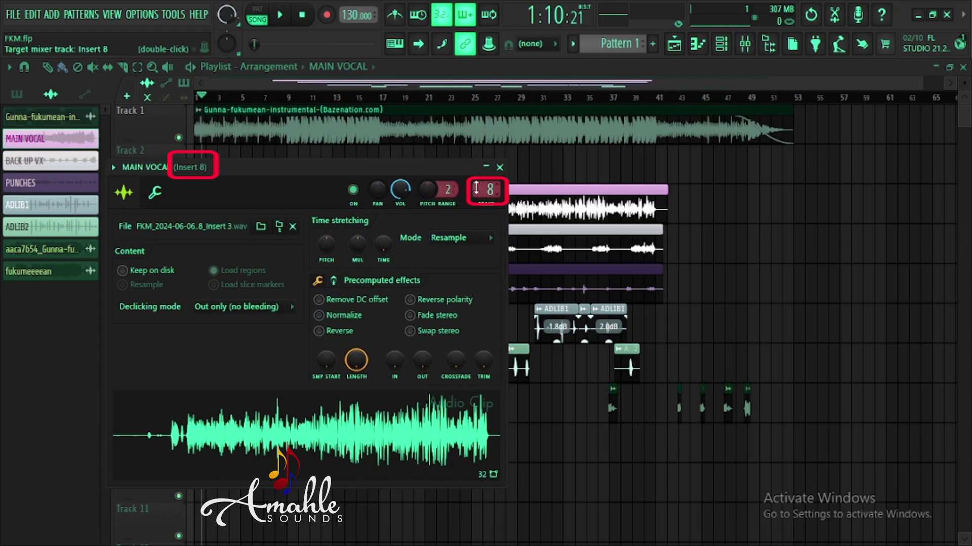
{"action": "scroll", "coordinate": [476, 188], "scroll_direction": "up", "scroll_amount": 2}
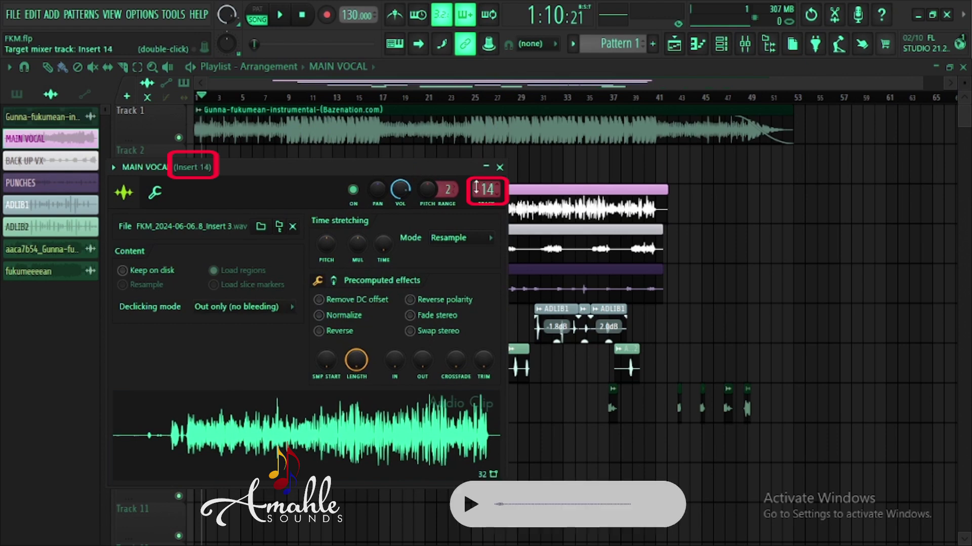
{"action": "scroll", "coordinate": [475, 189], "scroll_direction": "up", "scroll_amount": 4}
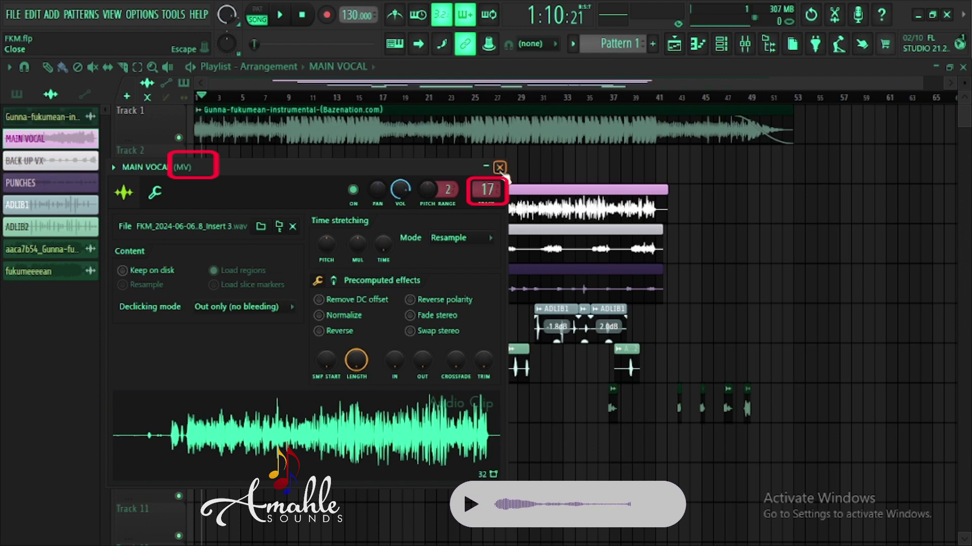
{"action": "left_click", "coordinate": [499, 167]}
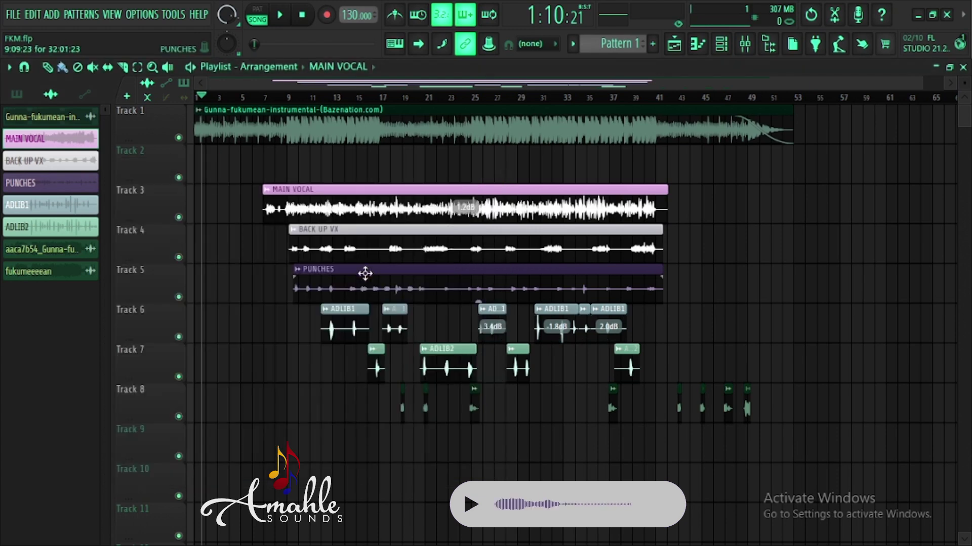
Route the BACK UP VX clip to mixer track 18 (BGV)
{"action": "double_click", "coordinate": [374, 253]}
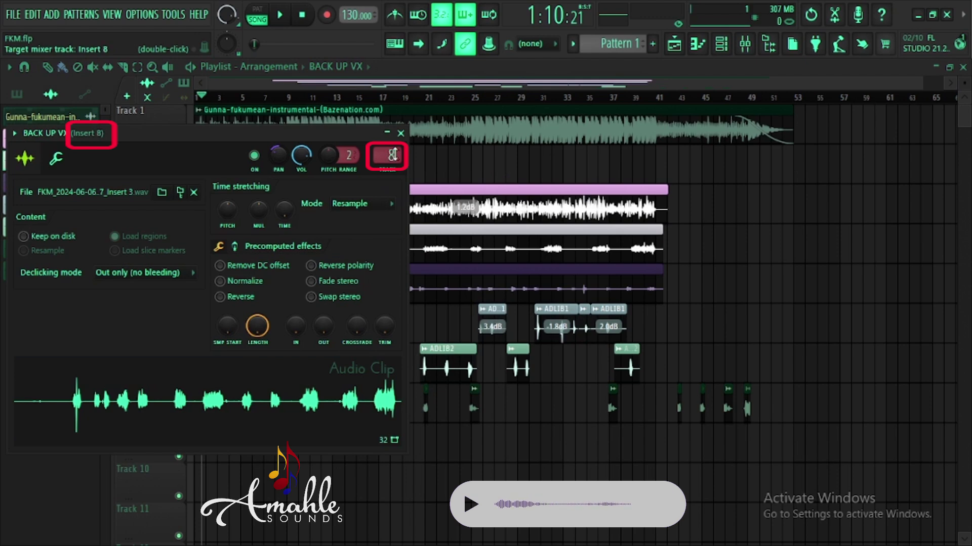
{"action": "scroll", "coordinate": [393, 155], "scroll_direction": "up", "scroll_amount": 4}
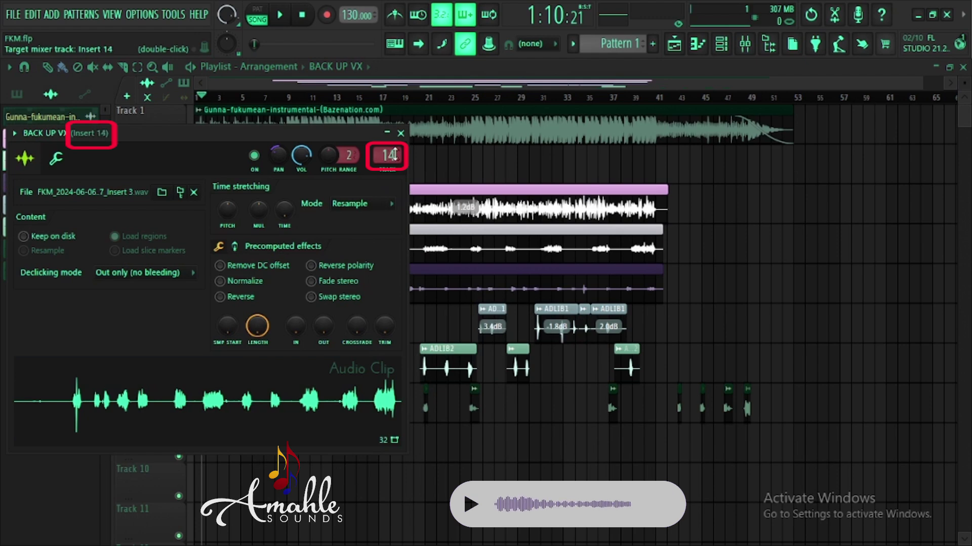
{"action": "scroll", "coordinate": [395, 155], "scroll_direction": "up", "scroll_amount": 2}
{"action": "scroll", "coordinate": [395, 155], "scroll_direction": "up", "scroll_amount": 3}
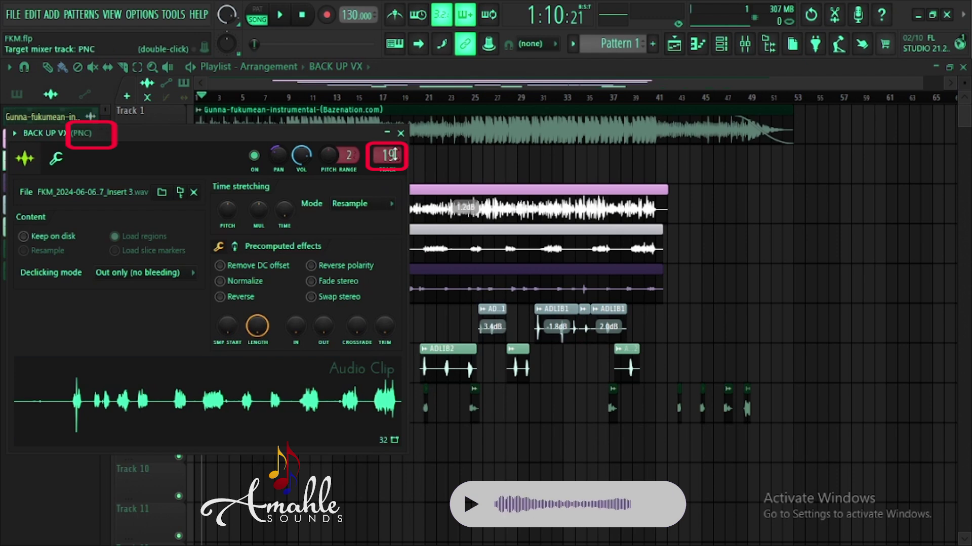
{"action": "scroll", "coordinate": [393, 155], "scroll_direction": "down", "scroll_amount": 1}
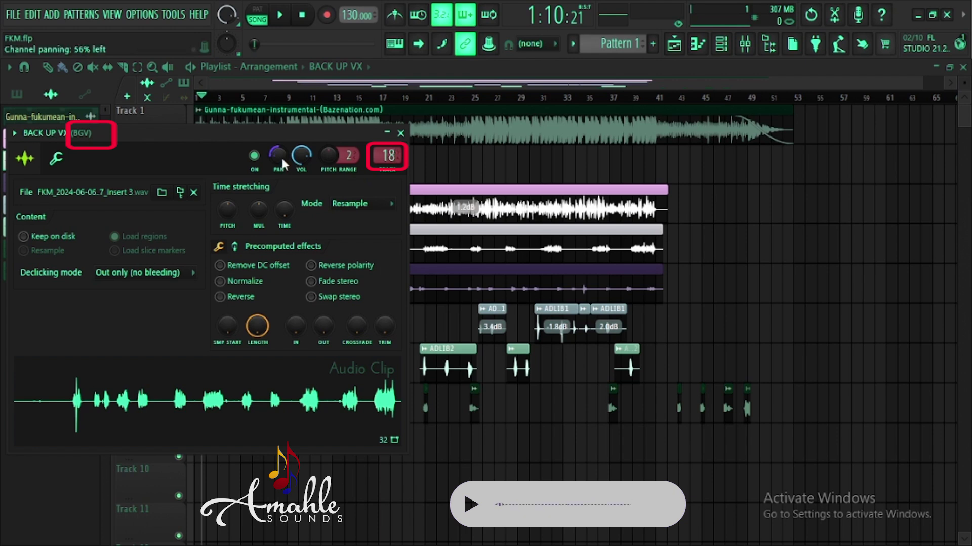
Centre the channel panning of the BACK UP VX clip and close its channel settings
{"action": "scroll", "coordinate": [283, 163], "scroll_direction": "up", "scroll_amount": 3}
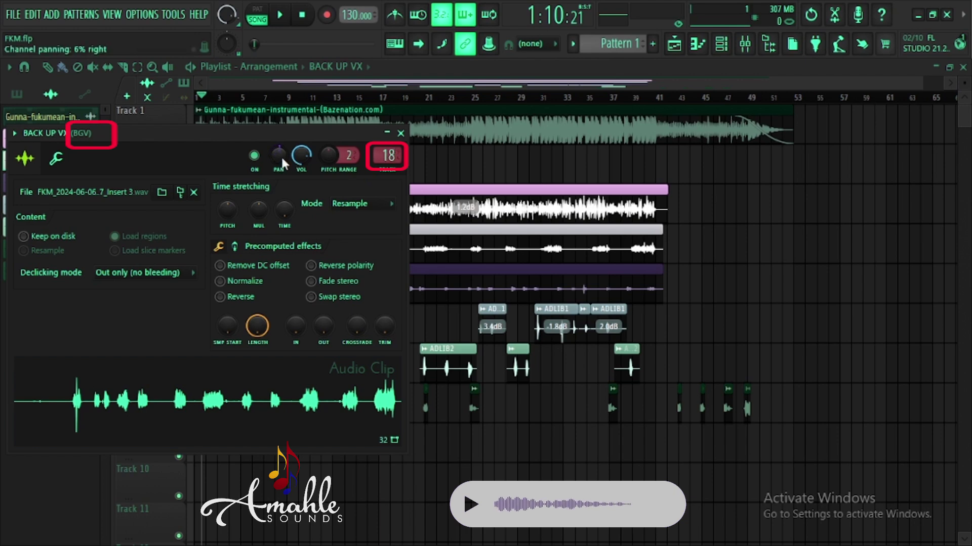
{"action": "scroll", "coordinate": [283, 163], "scroll_direction": "down", "scroll_amount": 1}
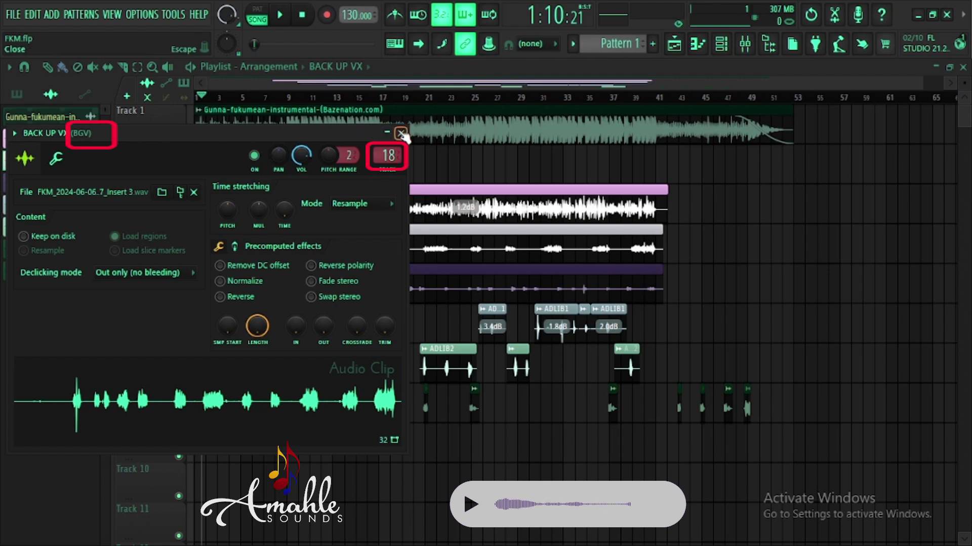
{"action": "left_click", "coordinate": [402, 134]}
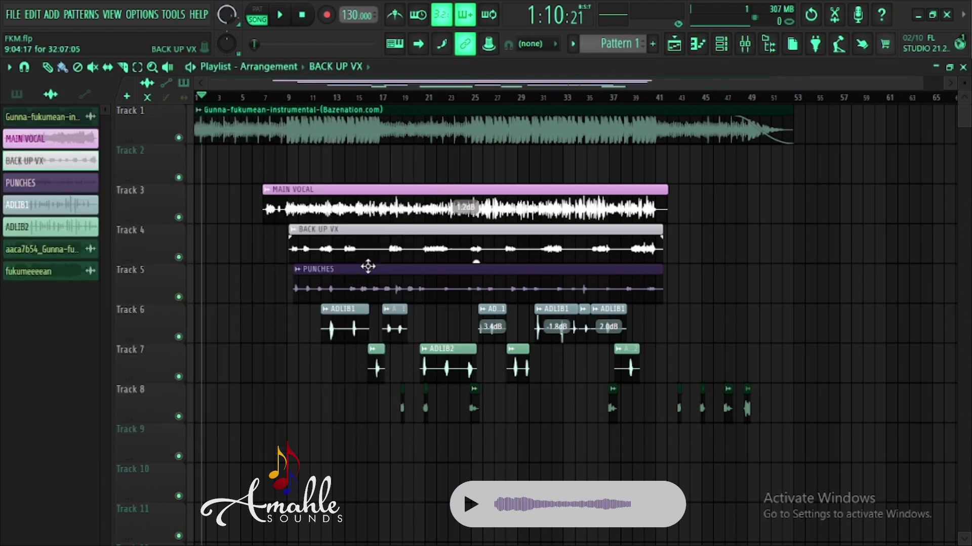
Route the PUNCHES clip on Track 5 to the PNC mixer track
{"action": "double_click", "coordinate": [363, 283]}
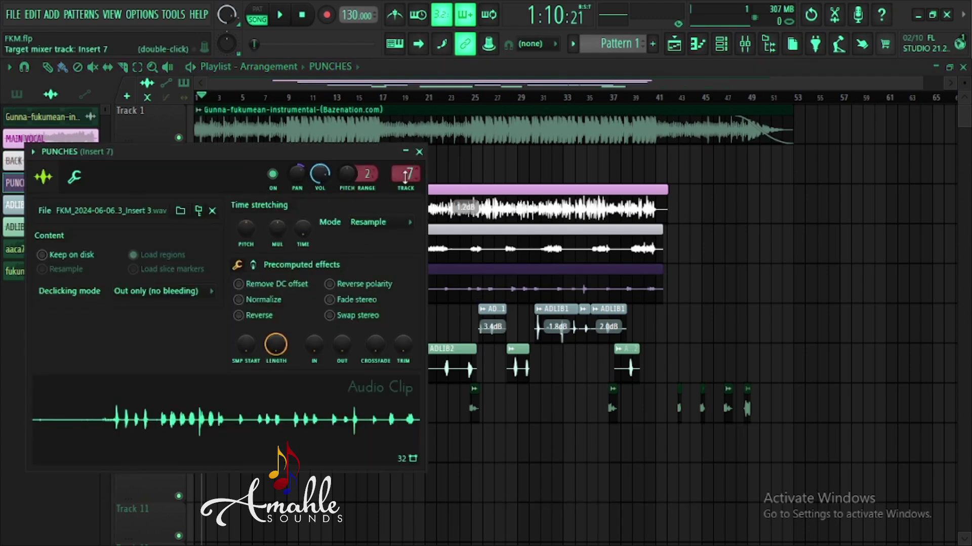
{"action": "scroll", "coordinate": [405, 174], "scroll_direction": "up", "scroll_amount": 2}
{"action": "scroll", "coordinate": [405, 176], "scroll_direction": "up", "scroll_amount": 1}
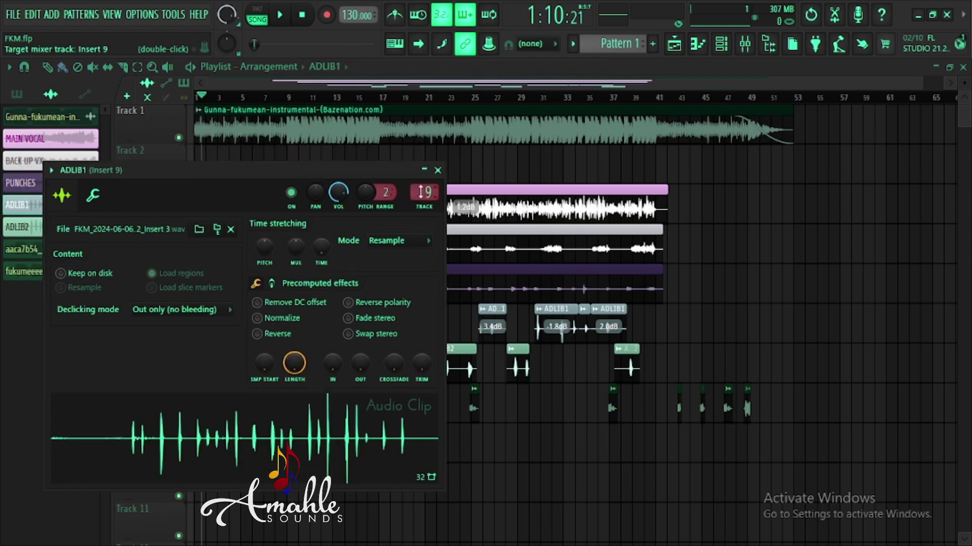
Route the ADLIB1 clip to mixer track 20 (ADLIB) and close its channel settings
{"action": "scroll", "coordinate": [421, 192], "scroll_direction": "up", "scroll_amount": 3}
{"action": "scroll", "coordinate": [424, 192], "scroll_direction": "up", "scroll_amount": 5}
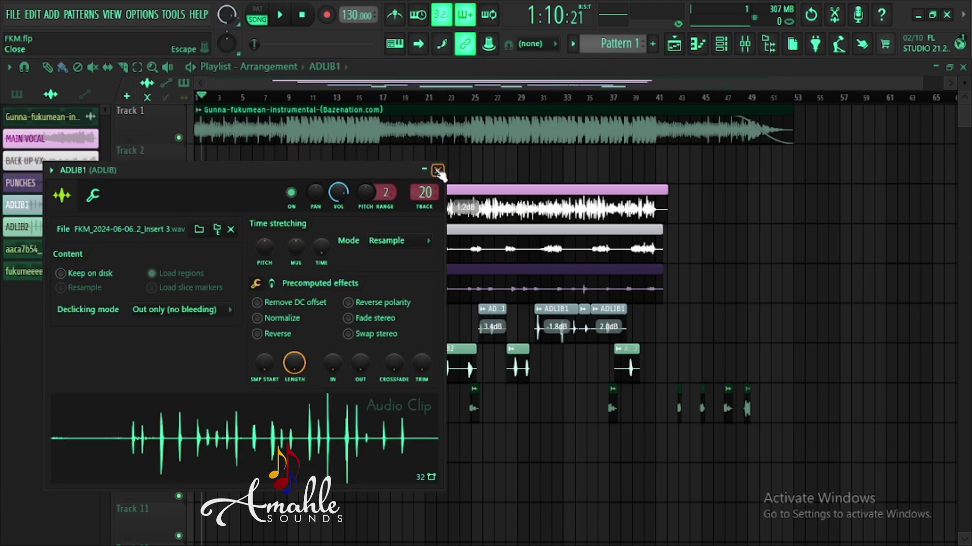
{"action": "left_click", "coordinate": [438, 171]}
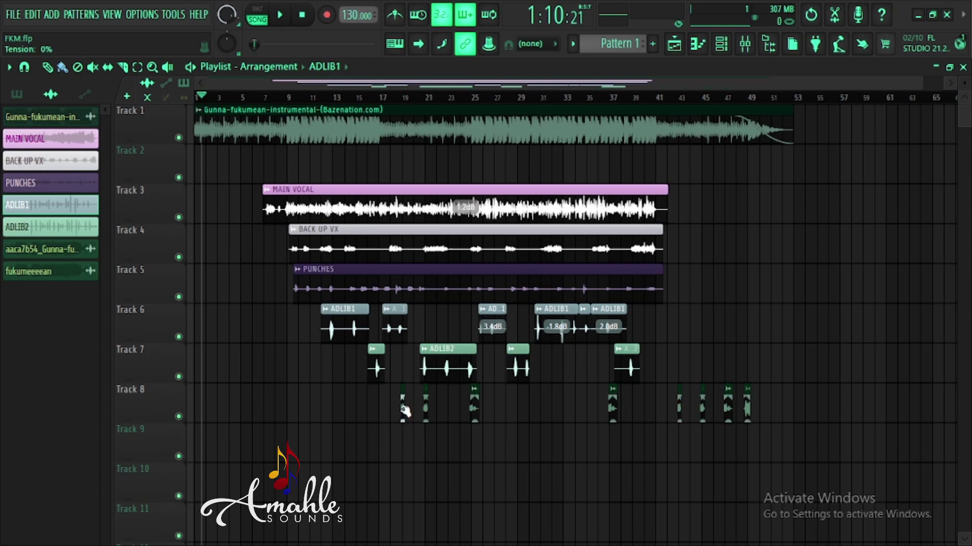
Route the ADLIB2 clip to mixer track 20 (ADLIB) and close its channel settings
{"action": "double_click", "coordinate": [430, 366]}
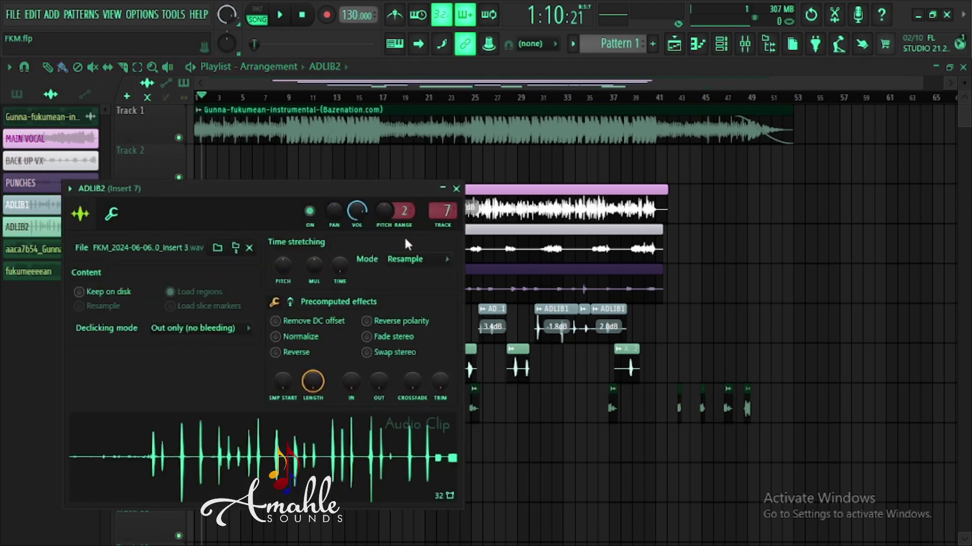
{"action": "scroll", "coordinate": [445, 211], "scroll_direction": "up", "scroll_amount": 2}
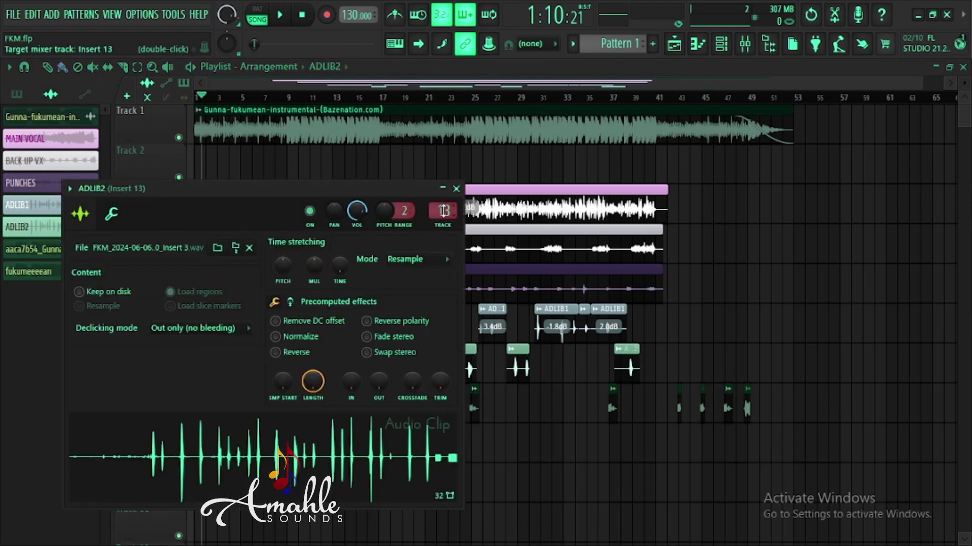
{"action": "scroll", "coordinate": [444, 211], "scroll_direction": "up", "scroll_amount": 9}
{"action": "scroll", "coordinate": [443, 211], "scroll_direction": "down", "scroll_amount": 2}
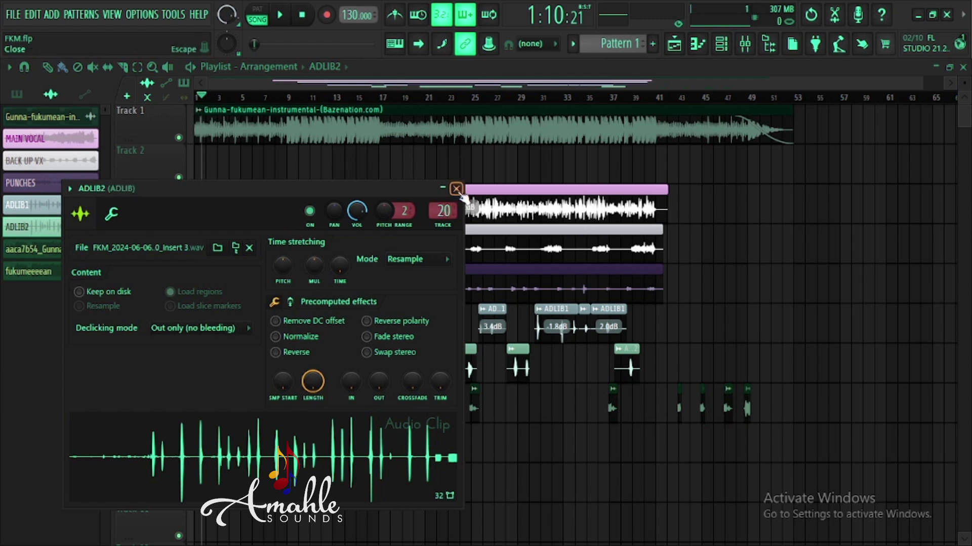
{"action": "left_click", "coordinate": [456, 190]}
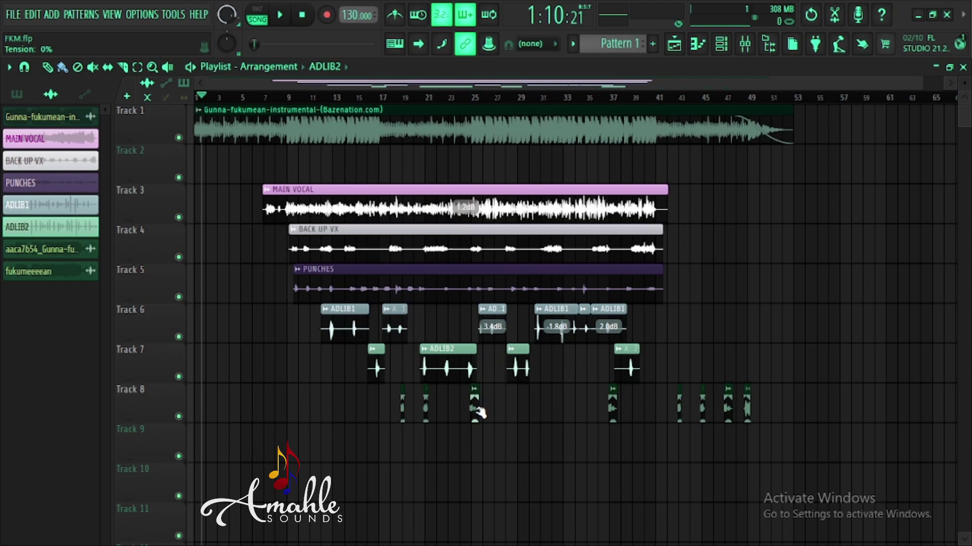
Route the Gunna-fukumean vocals clip used on Track 8 to mixer track 21 (XTRAV)
{"action": "left_click", "coordinate": [475, 415]}
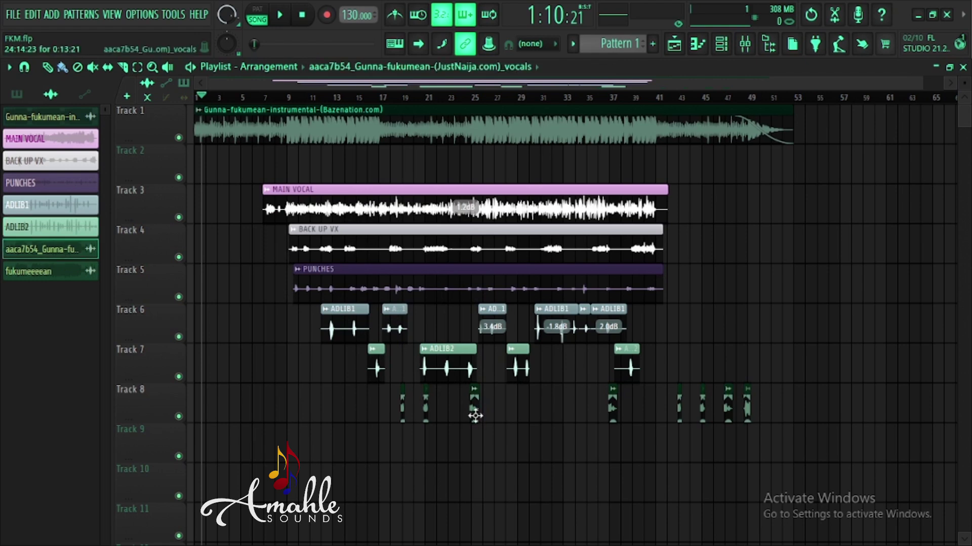
{"action": "left_click", "coordinate": [59, 251]}
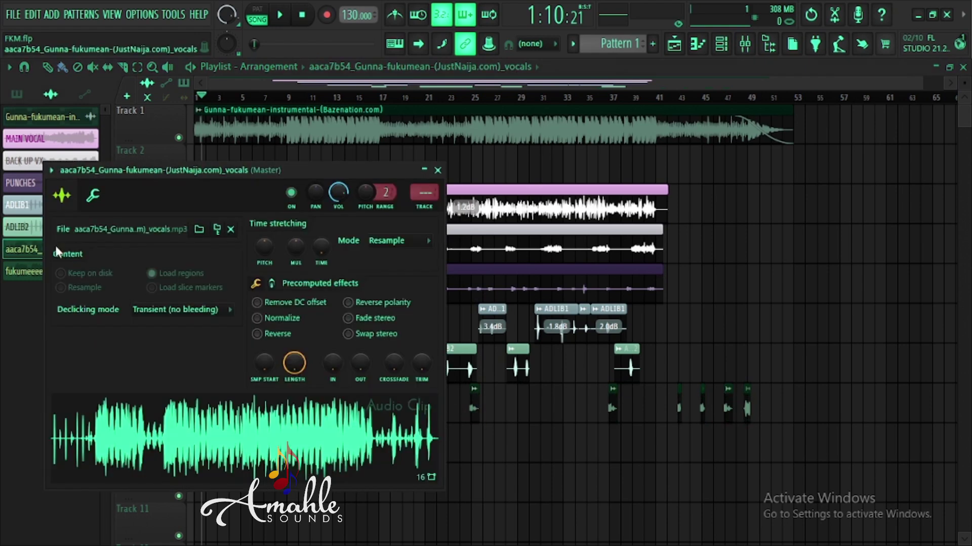
{"action": "scroll", "coordinate": [420, 192], "scroll_direction": "up", "scroll_amount": 2}
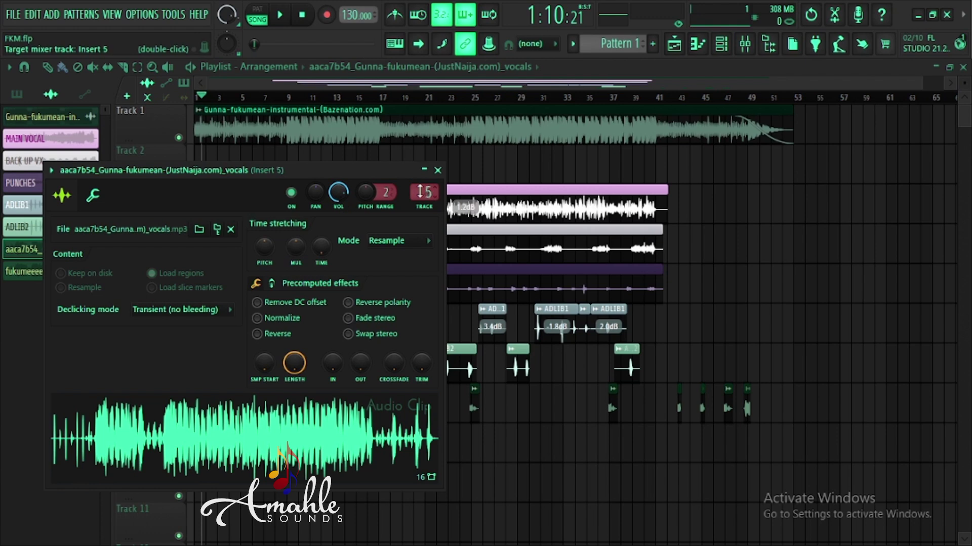
{"action": "scroll", "coordinate": [420, 191], "scroll_direction": "up", "scroll_amount": 12}
{"action": "scroll", "coordinate": [423, 191], "scroll_direction": "up", "scroll_amount": 1}
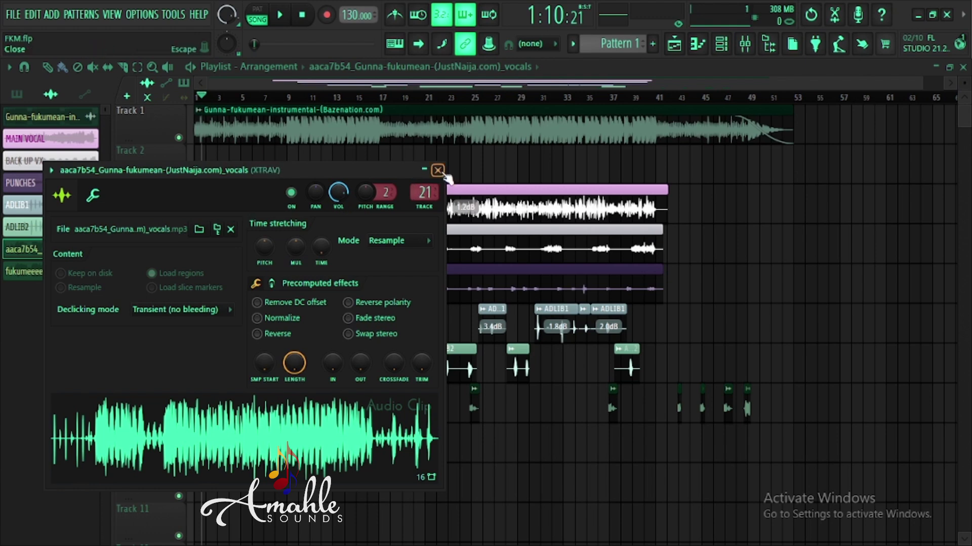
Close the vocals clip's channel settings and route the fukumeeeean clip to mixer track 21 (XTRAV)
{"action": "left_click", "coordinate": [438, 170]}
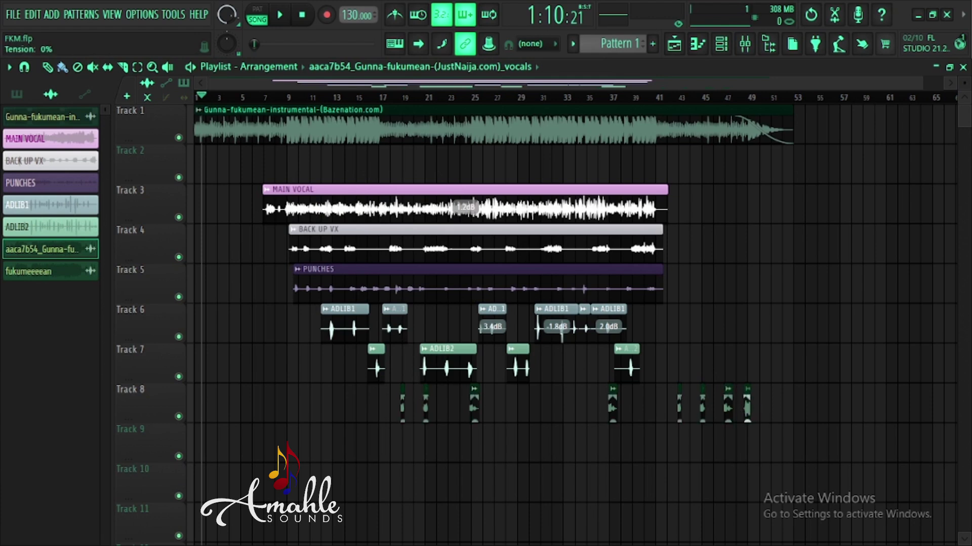
{"action": "left_click", "coordinate": [747, 414]}
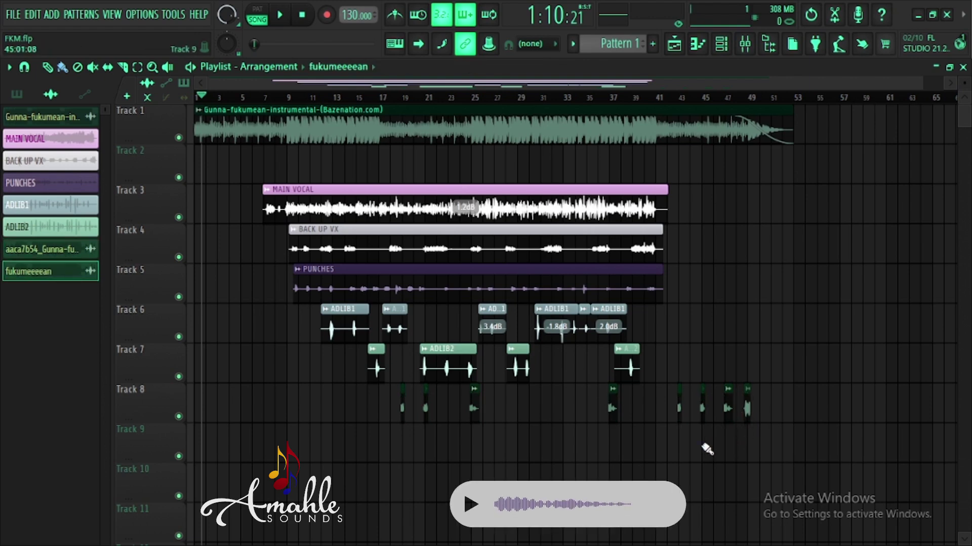
{"action": "left_click", "coordinate": [69, 278]}
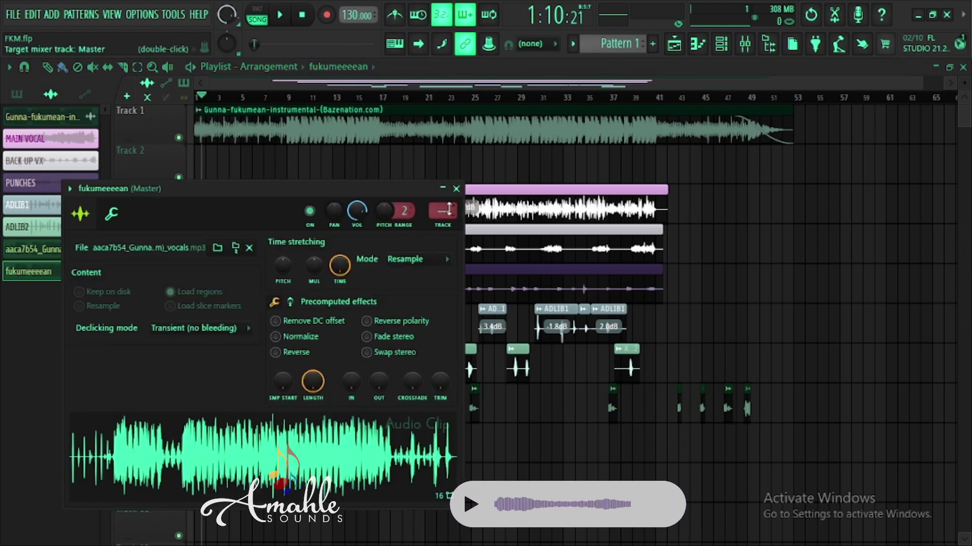
{"action": "scroll", "coordinate": [448, 211], "scroll_direction": "up", "scroll_amount": 3}
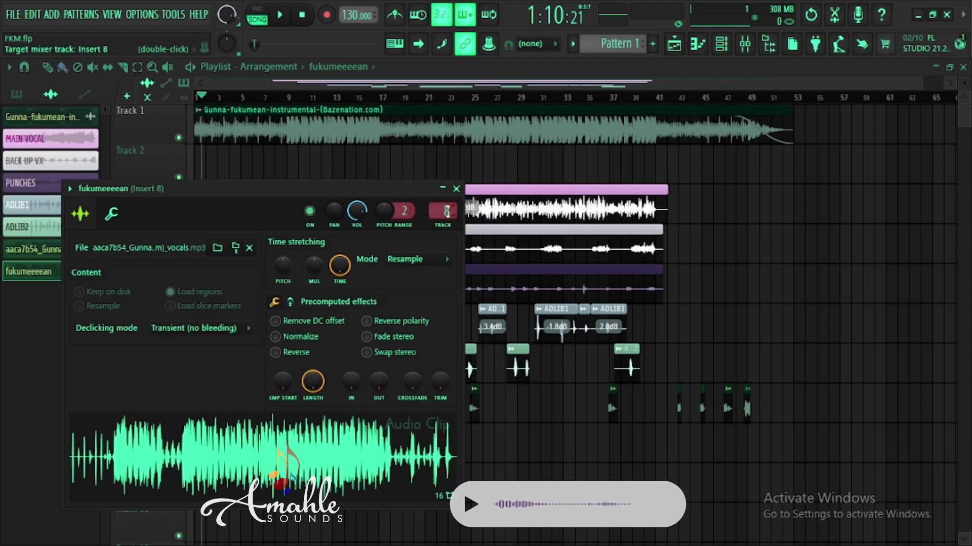
{"action": "scroll", "coordinate": [448, 211], "scroll_direction": "up", "scroll_amount": 3}
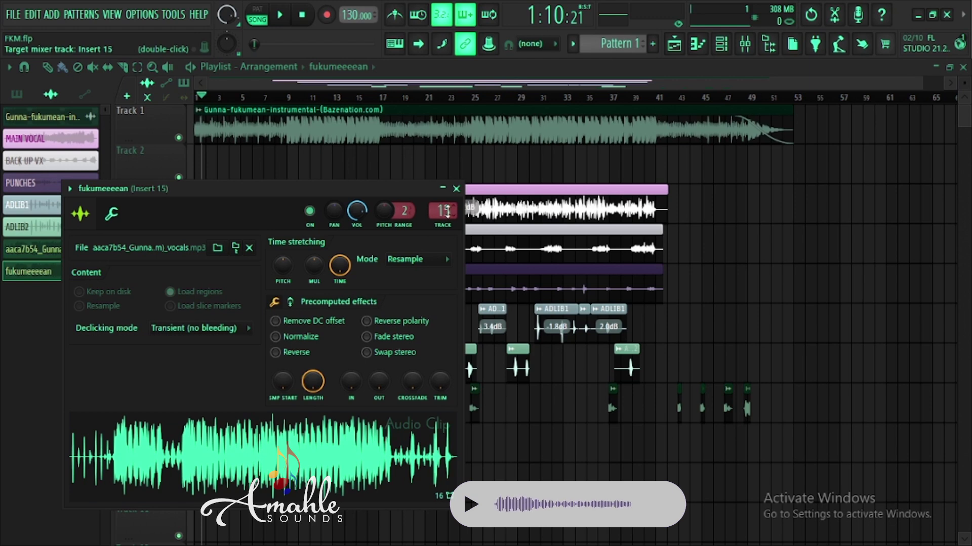
{"action": "scroll", "coordinate": [448, 211], "scroll_direction": "up", "scroll_amount": 6}
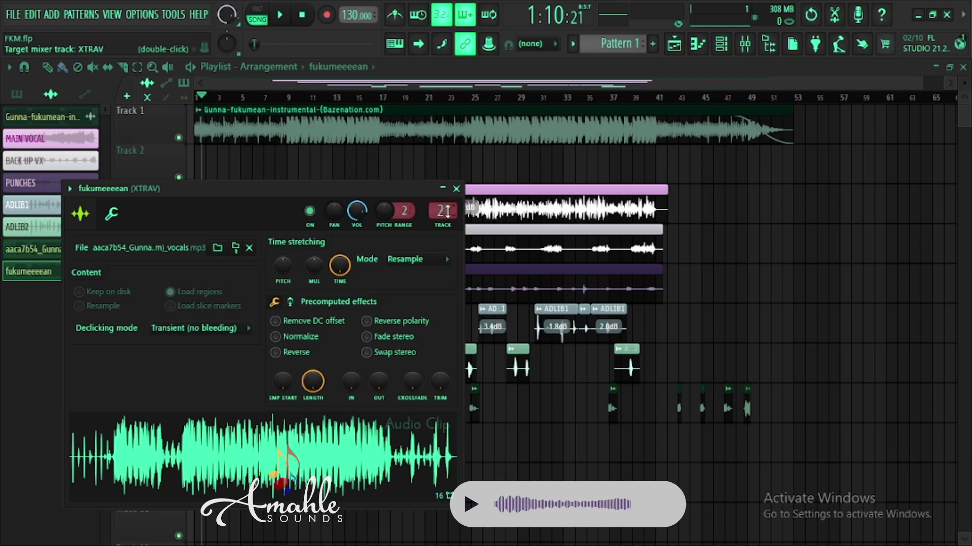
{"action": "left_click", "coordinate": [456, 188]}
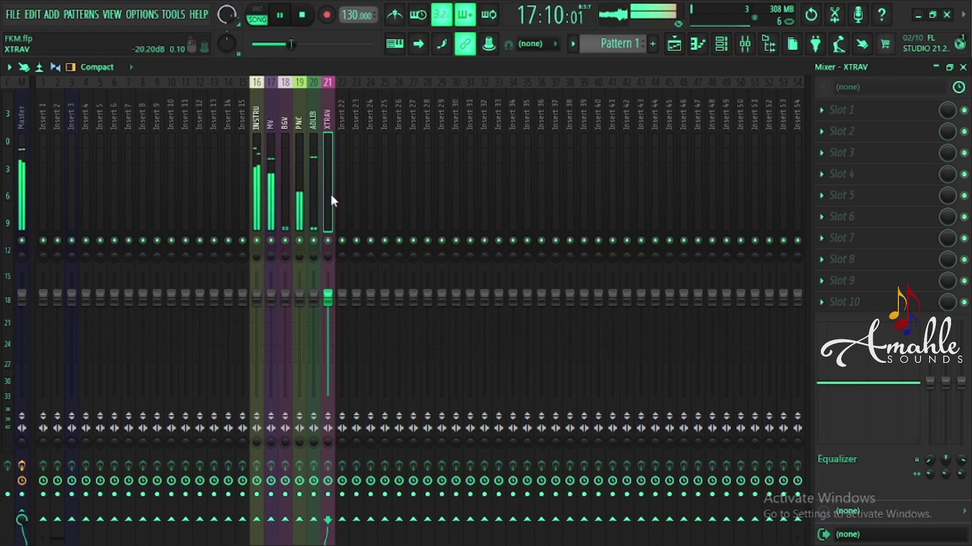
Stop the song playback
{"action": "key", "text": "space"}
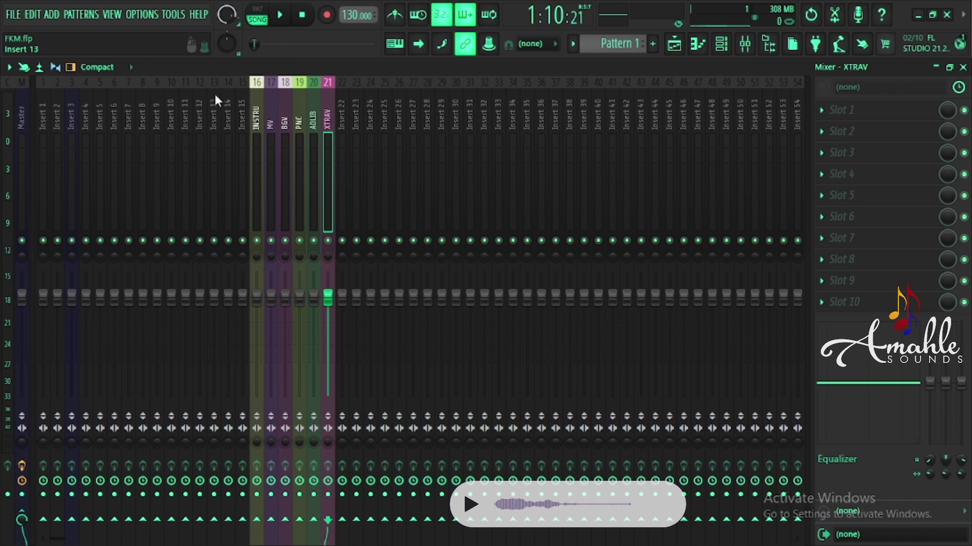
{"action": "left_click", "coordinate": [239, 117]}
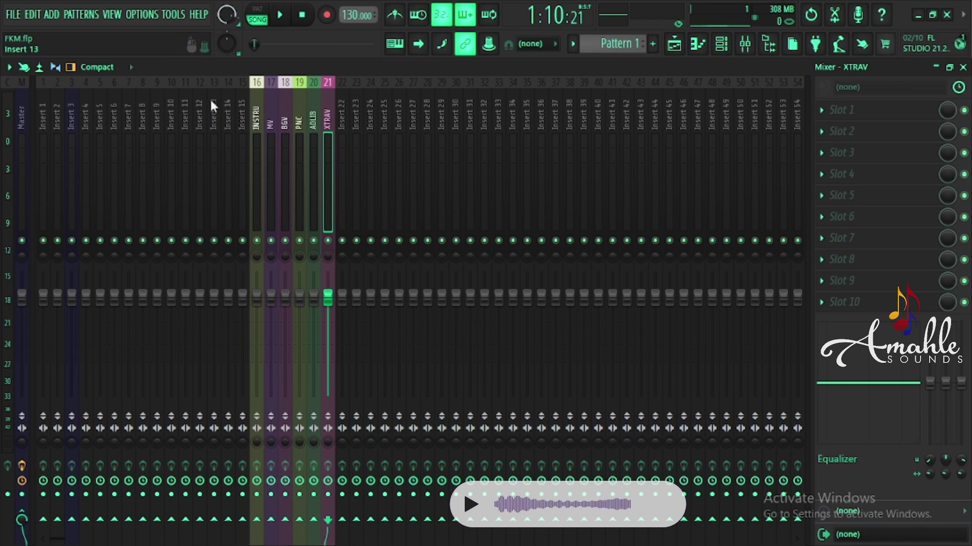
{"action": "left_click", "coordinate": [239, 118]}
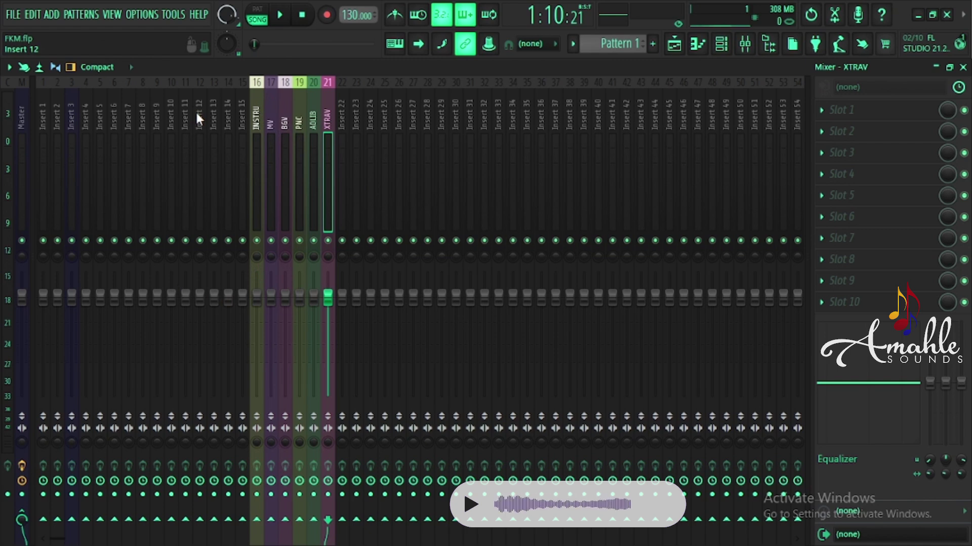
Name mixer track 15 IB with a light blue colour and route the INSTRU track to it instead of the Master
{"action": "left_click", "coordinate": [240, 120]}
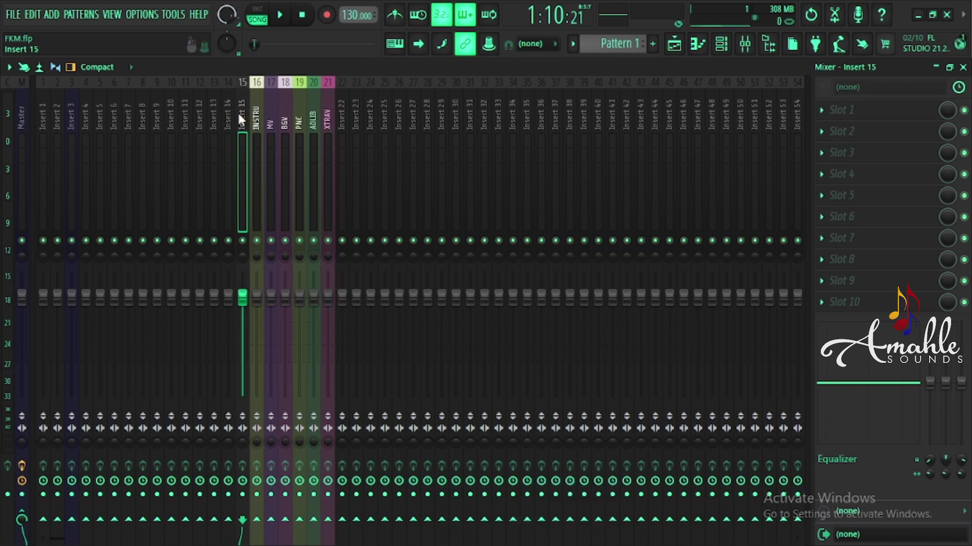
{"action": "double_click", "coordinate": [238, 115]}
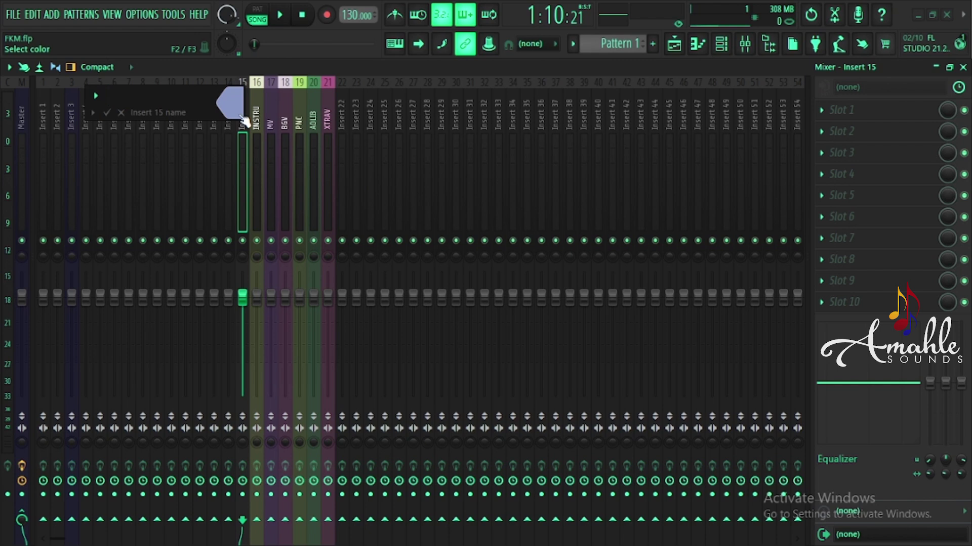
{"action": "type", "text": "IB"}
{"action": "key", "text": "Return"}
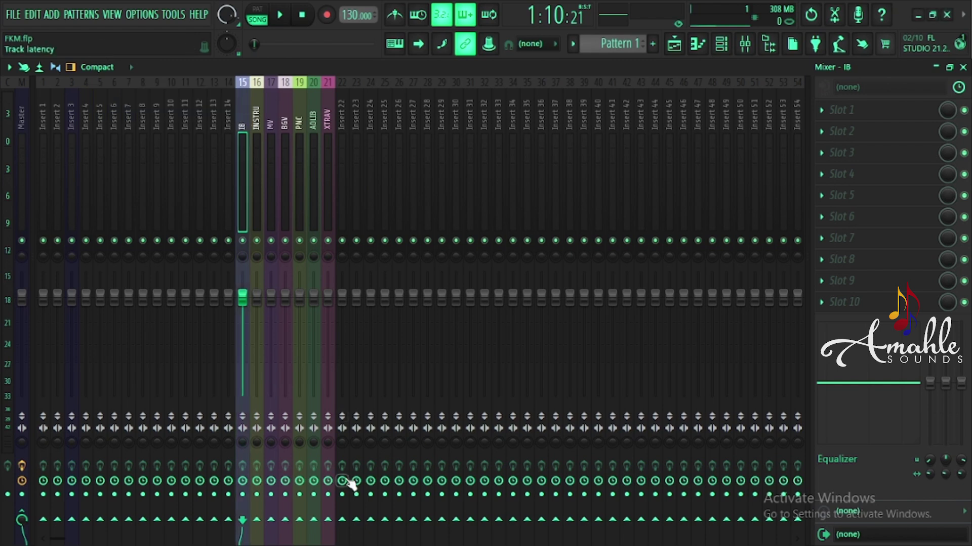
{"action": "left_click", "coordinate": [257, 114]}
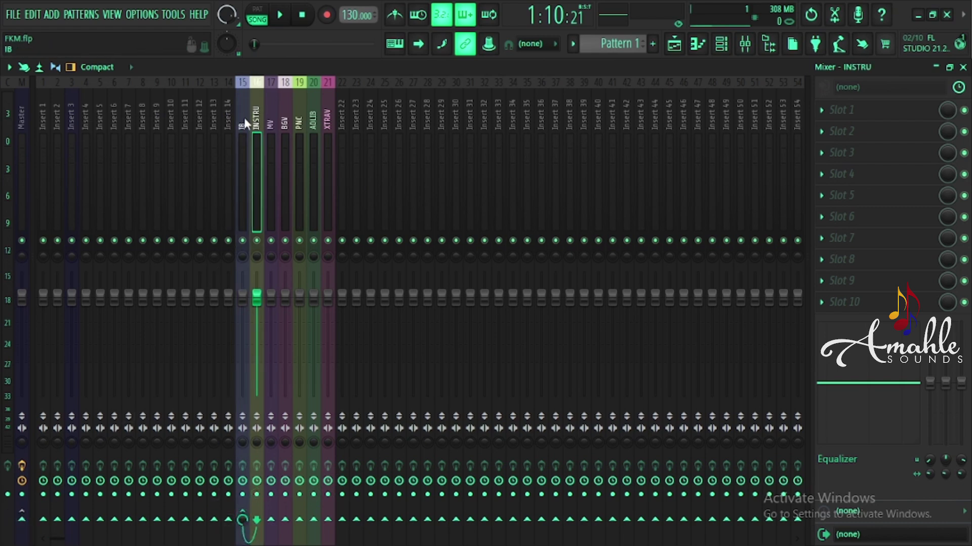
Name mixer track 14 MVB and give it an olive green colour
{"action": "left_click", "coordinate": [224, 120]}
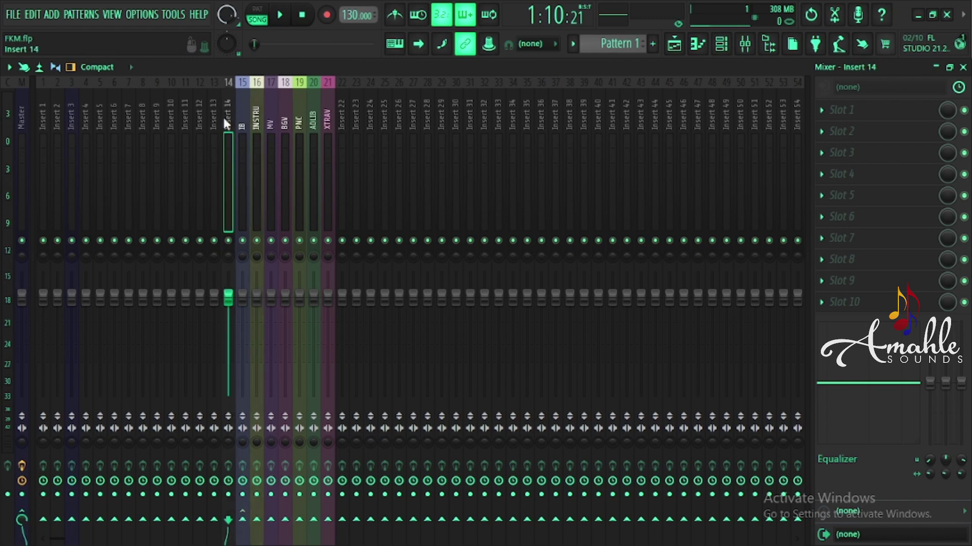
{"action": "double_click", "coordinate": [225, 123]}
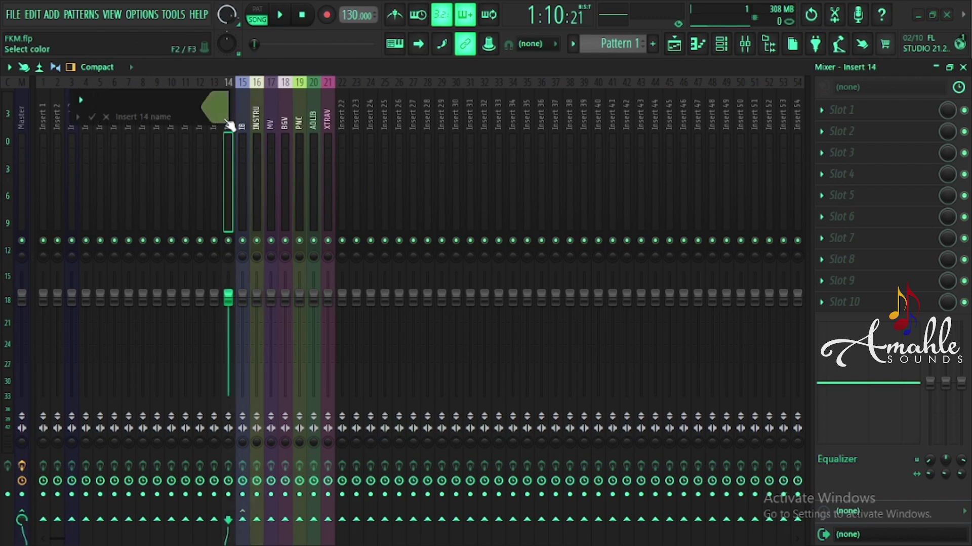
{"action": "type", "text": "M"}
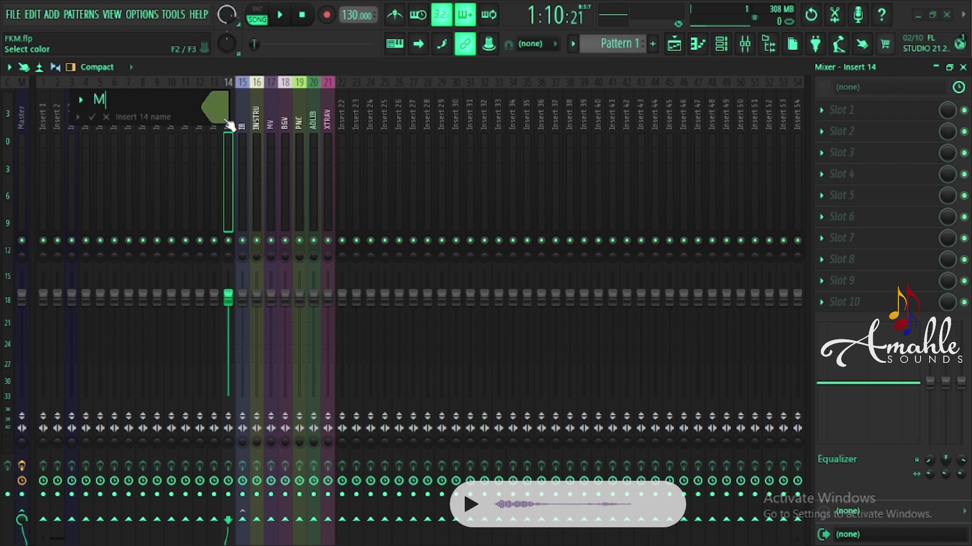
{"action": "type", "text": "VB"}
{"action": "key", "text": "Return"}
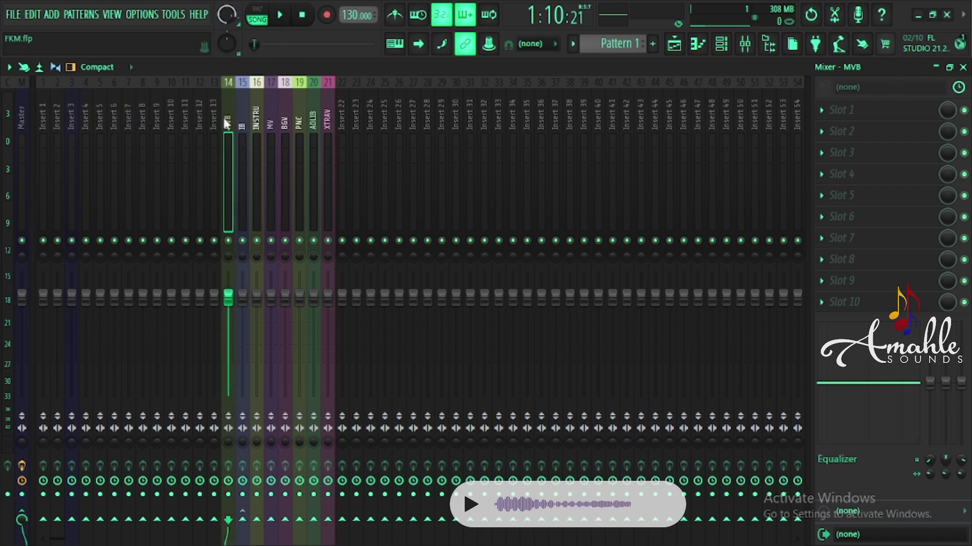
Route the MV track to the MVB bus and remove its send to the Master
{"action": "left_click", "coordinate": [269, 122]}
{"action": "left_click", "coordinate": [229, 520]}
{"action": "key", "text": "F2"}
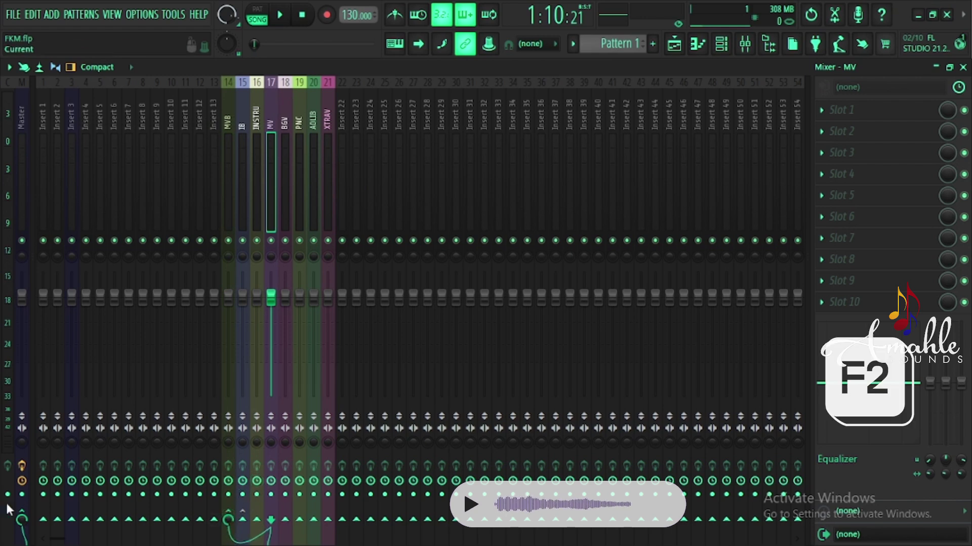
{"action": "left_click", "coordinate": [23, 516]}
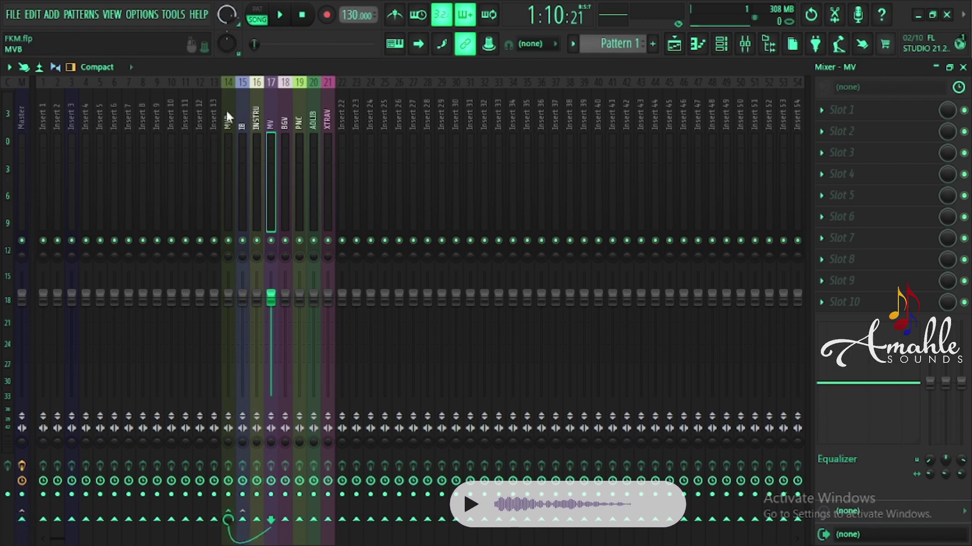
Name mixer track 13 BGVB and give it a pink colour
{"action": "left_click", "coordinate": [211, 108]}
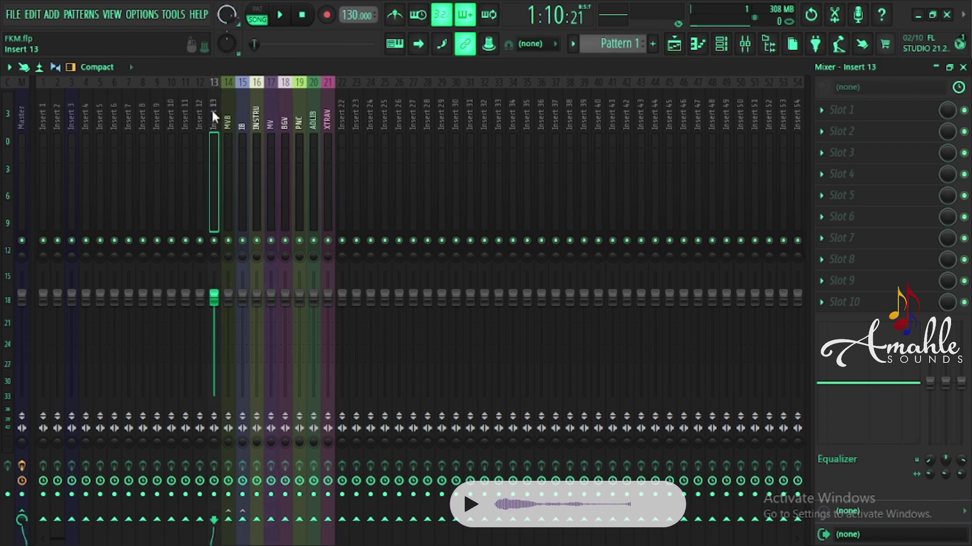
{"action": "key", "text": "F2"}
{"action": "type", "text": "B"}
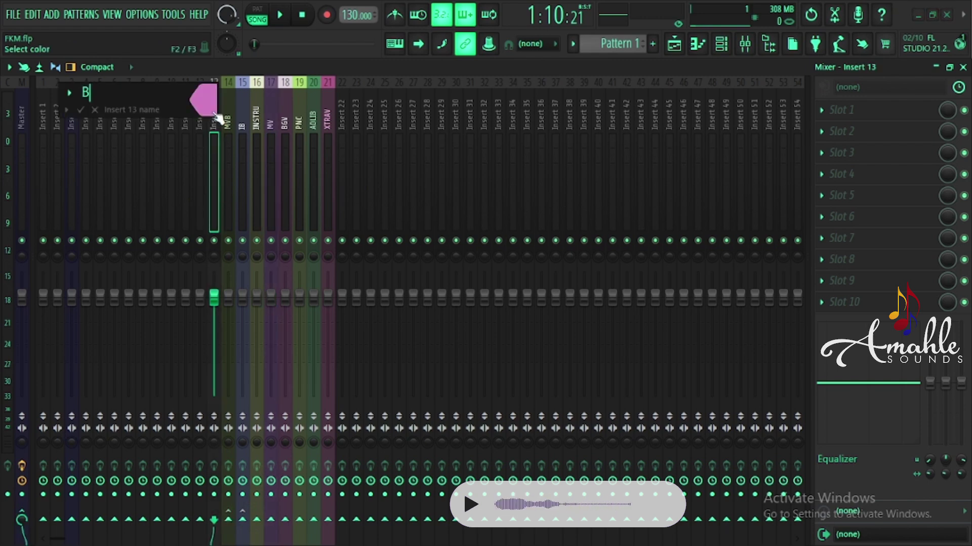
{"action": "type", "text": "GVB"}
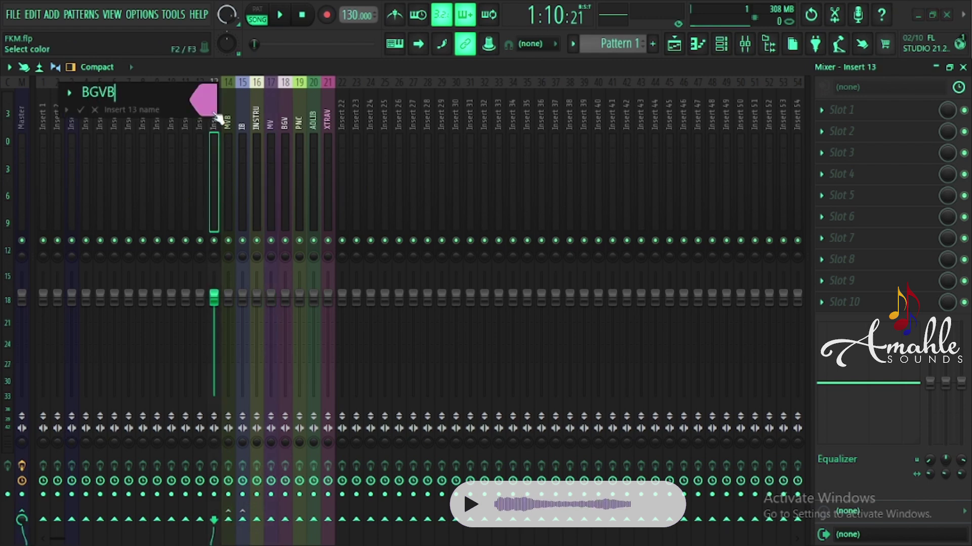
{"action": "key", "text": "Return"}
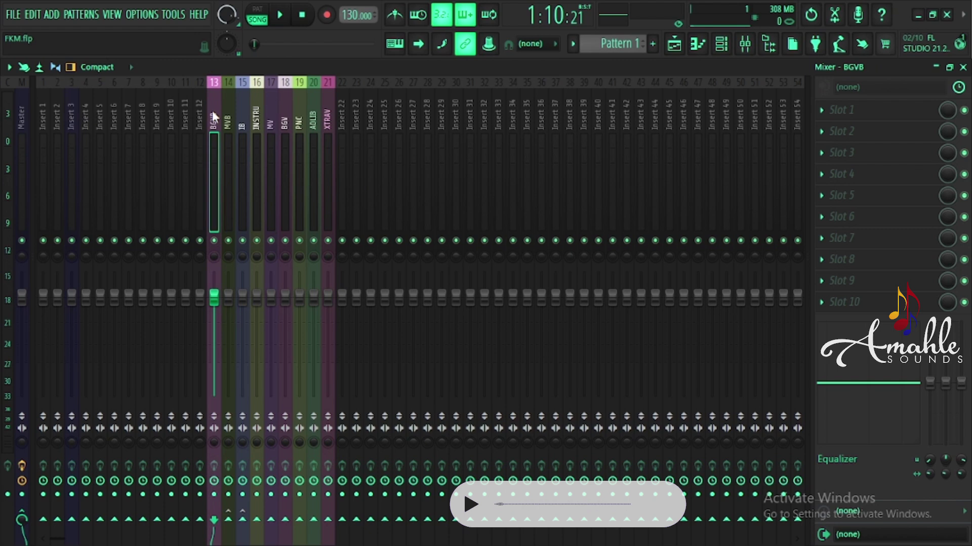
Route the BGV track to mixer track Insert 12 and remove its send to the Master
{"action": "left_click", "coordinate": [286, 89]}
{"action": "left_click", "coordinate": [201, 519]}
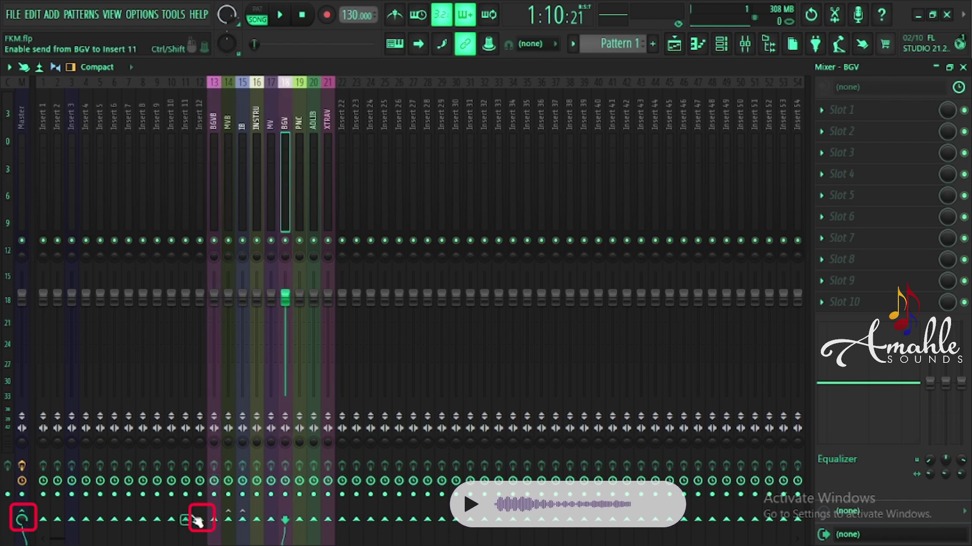
{"action": "left_click", "coordinate": [23, 516]}
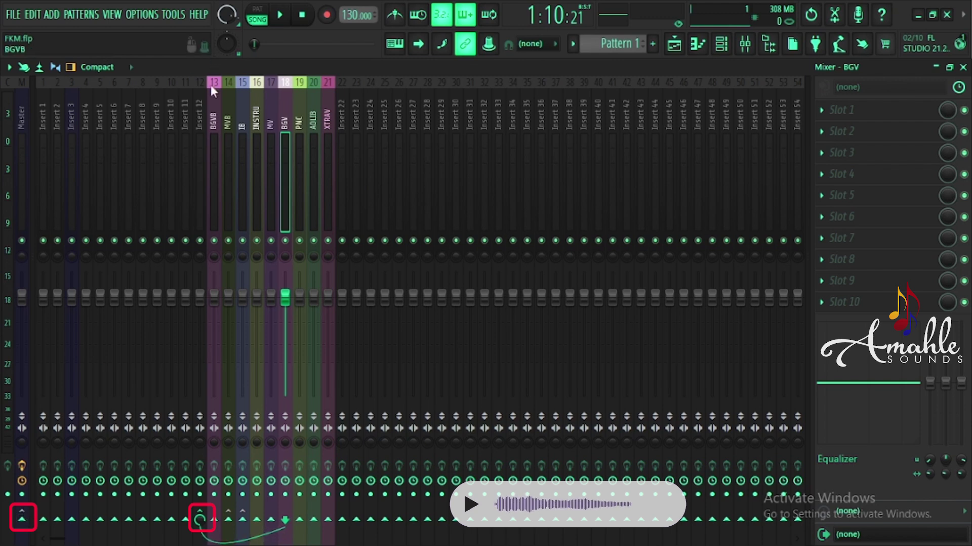
Name mixer track 12 PNCB and give it a cream colour
{"action": "left_click", "coordinate": [199, 104]}
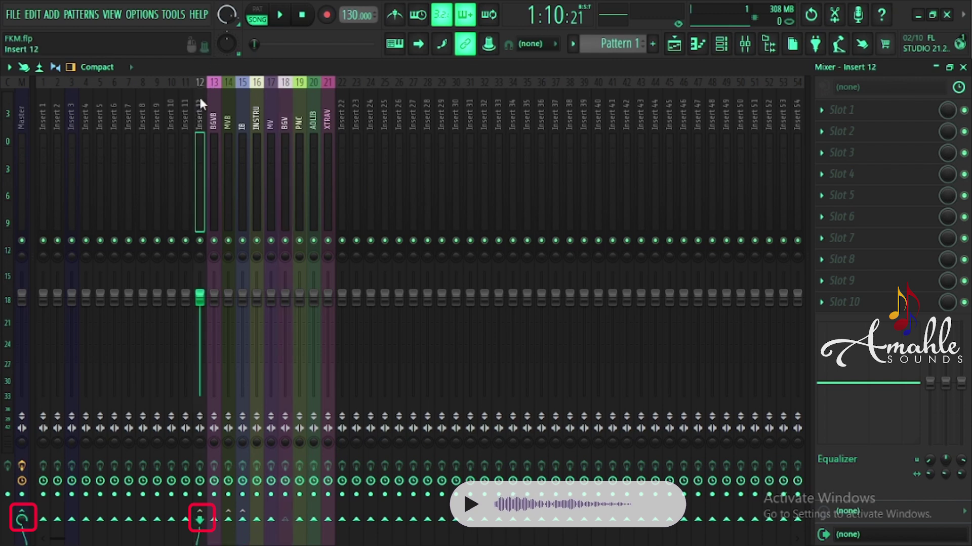
{"action": "double_click", "coordinate": [200, 101]}
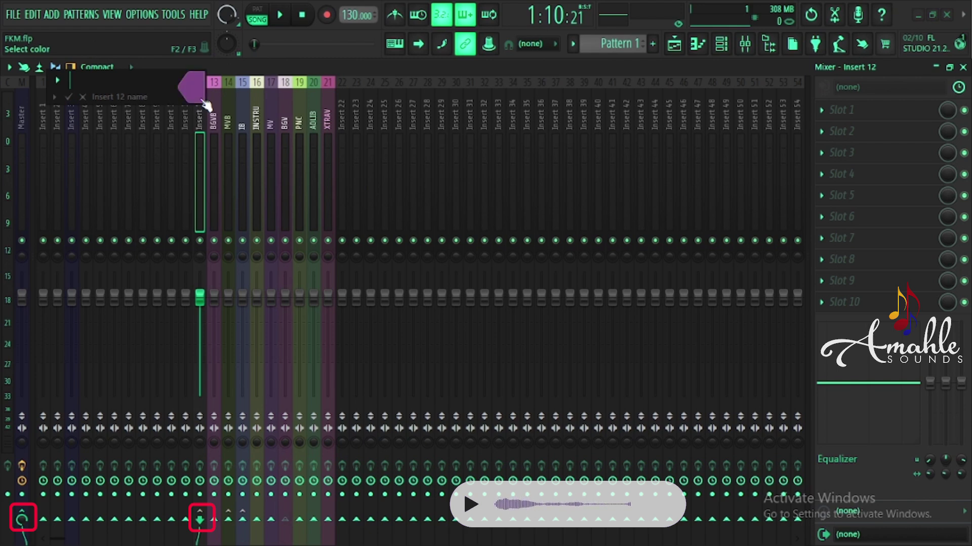
{"action": "key", "text": "F2"}
{"action": "type", "text": "PNCB"}
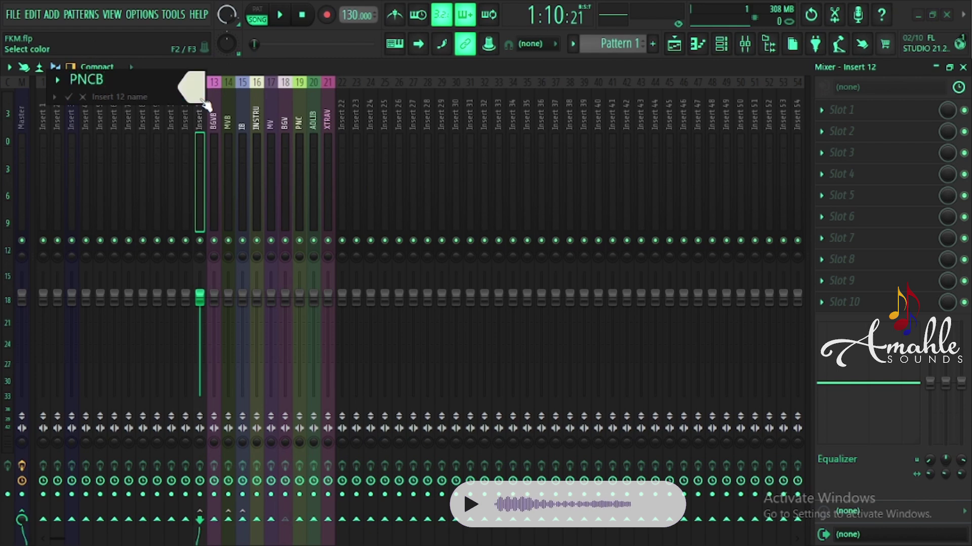
{"action": "key", "text": "Return"}
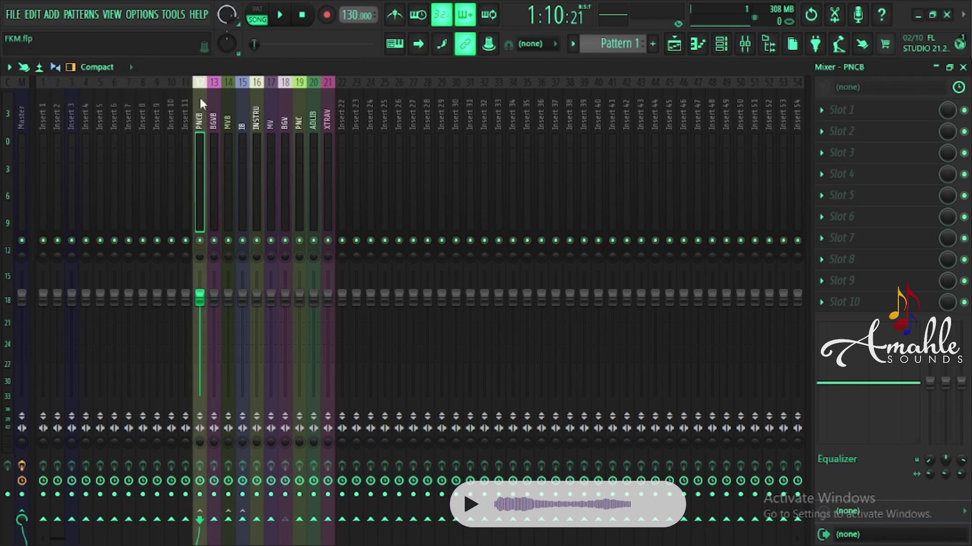
Route the PNC track to the PNCB bus and remove its send to the Master
{"action": "left_click", "coordinate": [301, 118]}
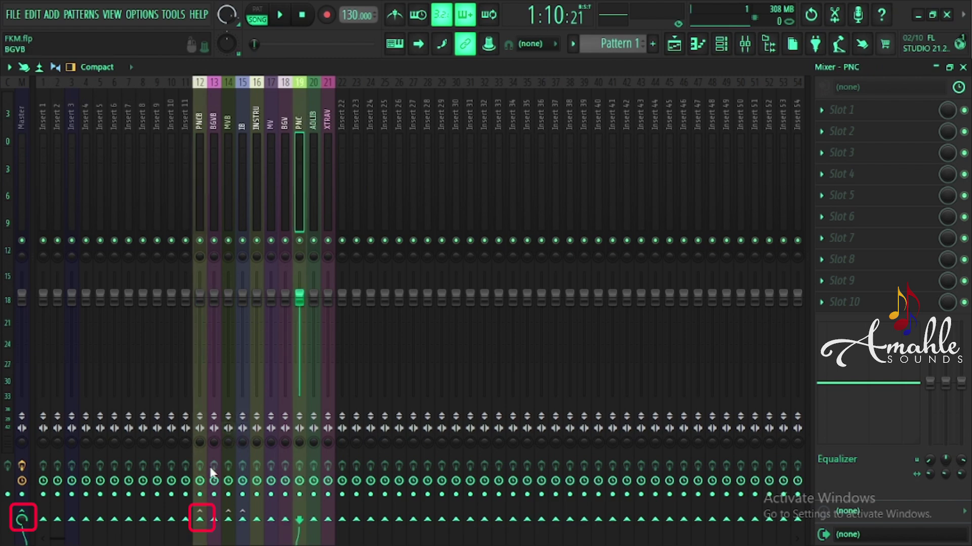
{"action": "left_click", "coordinate": [201, 521]}
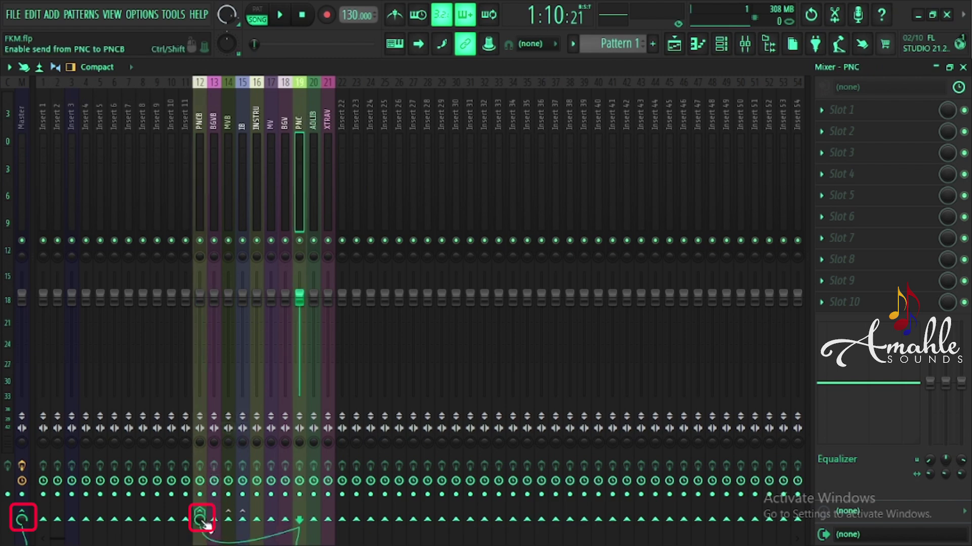
{"action": "left_click", "coordinate": [21, 519]}
Remove the BGV track's send to PNCB and route it to the BGVB bus instead
{"action": "left_click", "coordinate": [285, 123]}
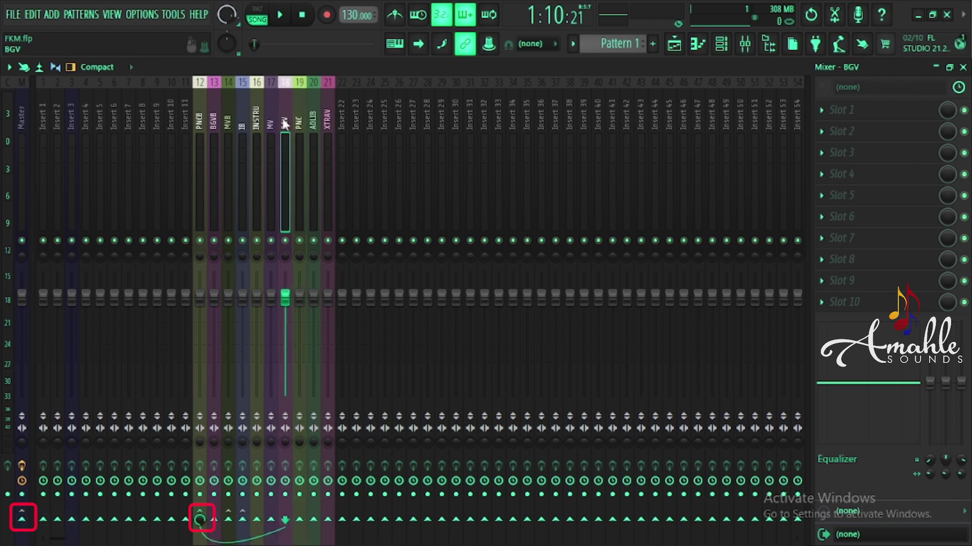
{"action": "left_click", "coordinate": [201, 520]}
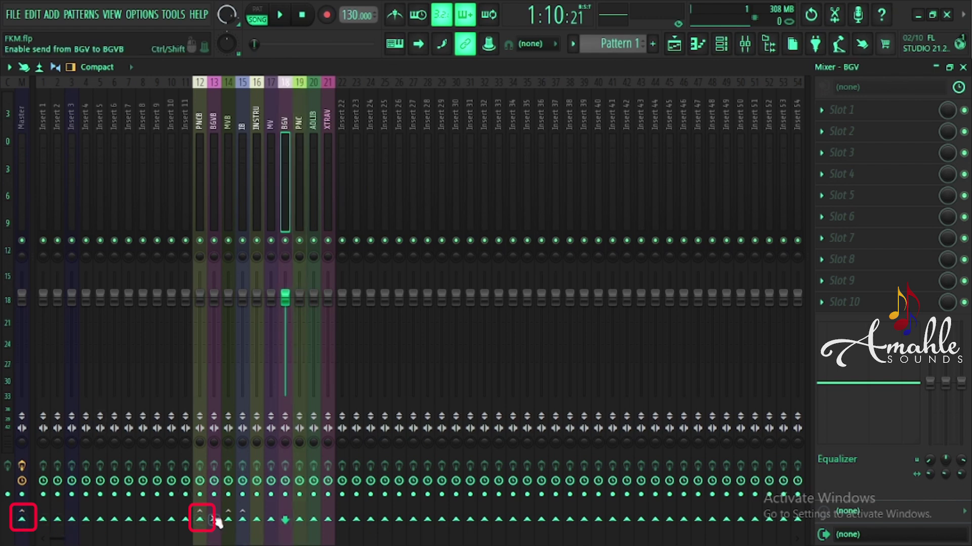
{"action": "left_click", "coordinate": [213, 520]}
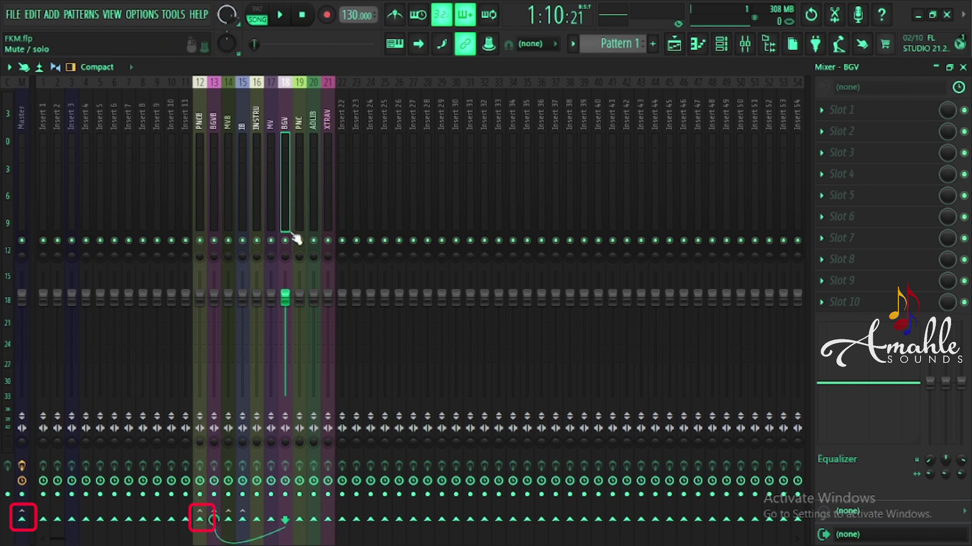
Name mixer track 11 ADB and give it a lavender colour
{"action": "left_click", "coordinate": [315, 105]}
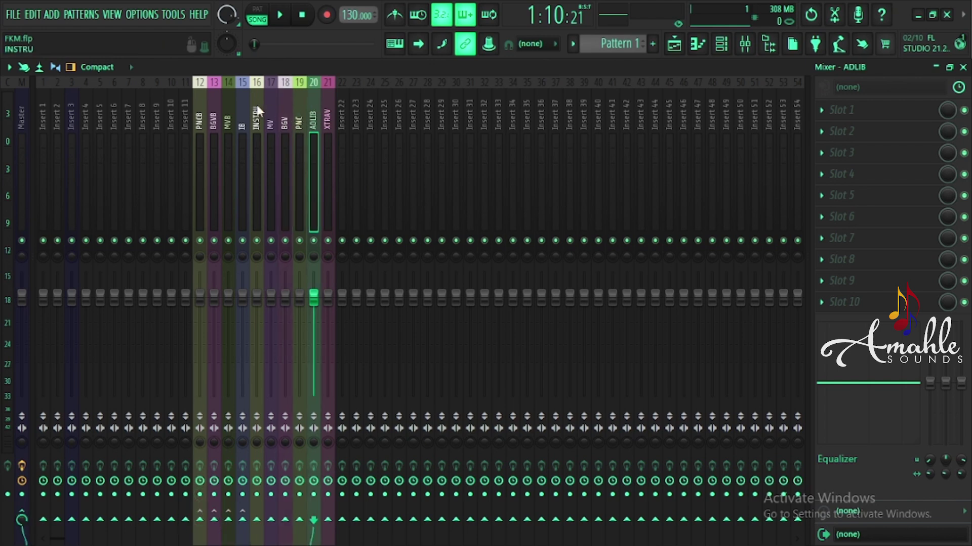
{"action": "left_click", "coordinate": [185, 105]}
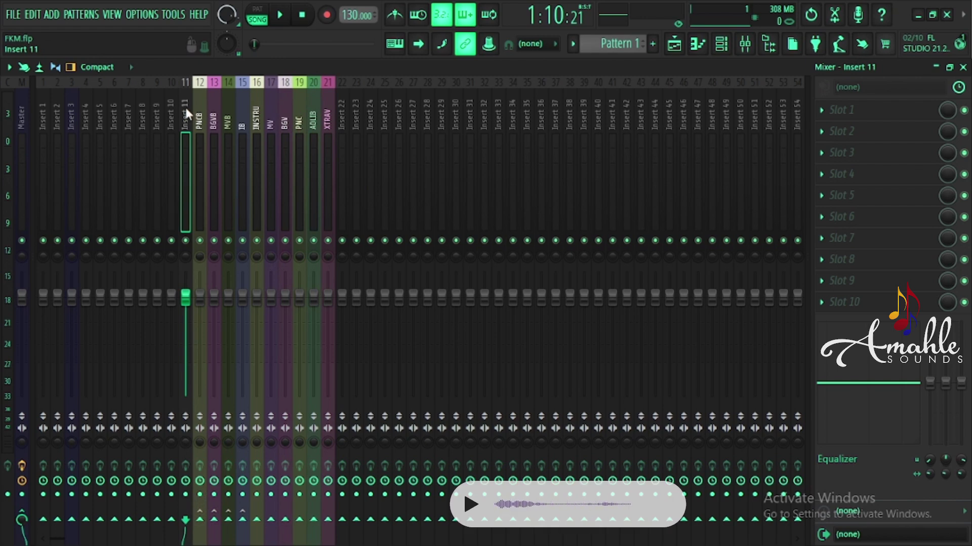
{"action": "double_click", "coordinate": [184, 105]}
{"action": "type", "text": "ADB"}
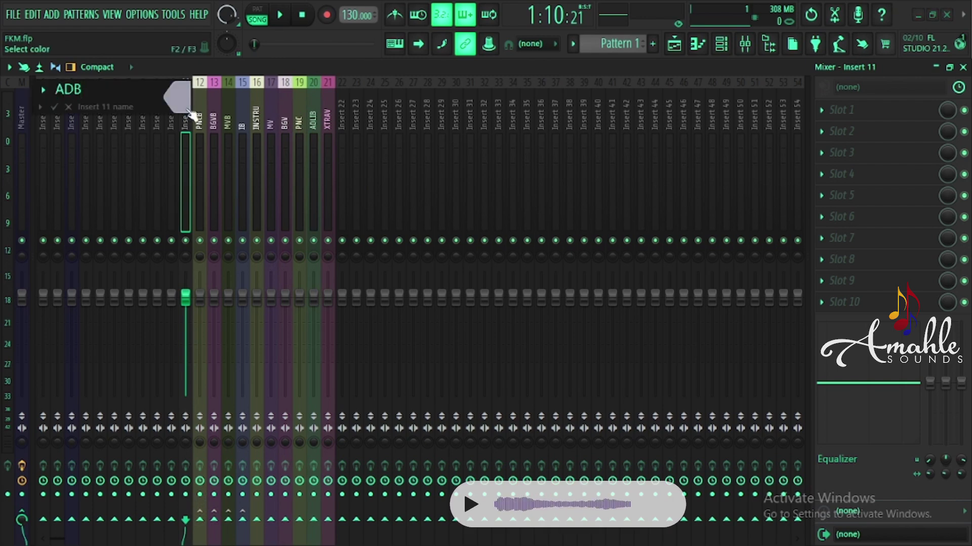
{"action": "key", "text": "Return"}
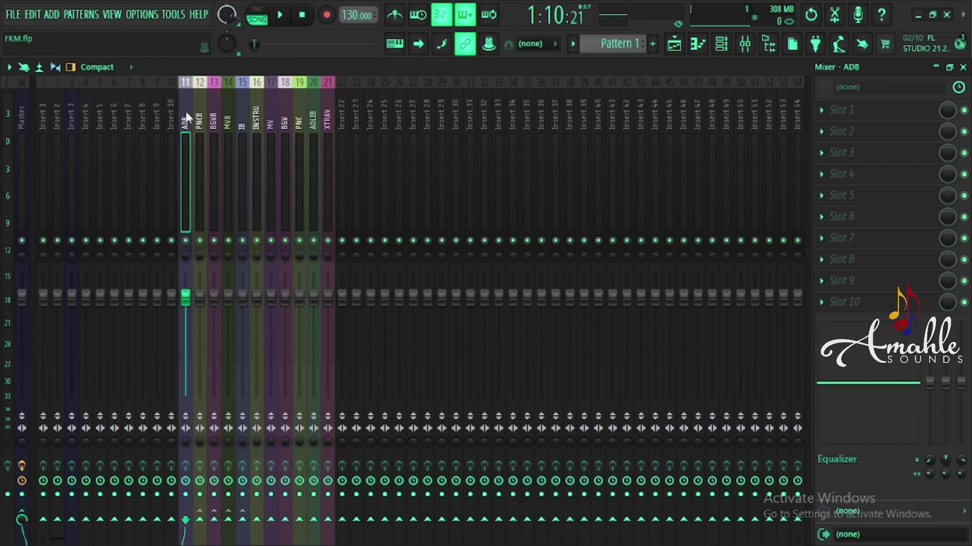
Route the ADLIB track to the ADB bus and remove its send to the Master
{"action": "left_click", "coordinate": [313, 126]}
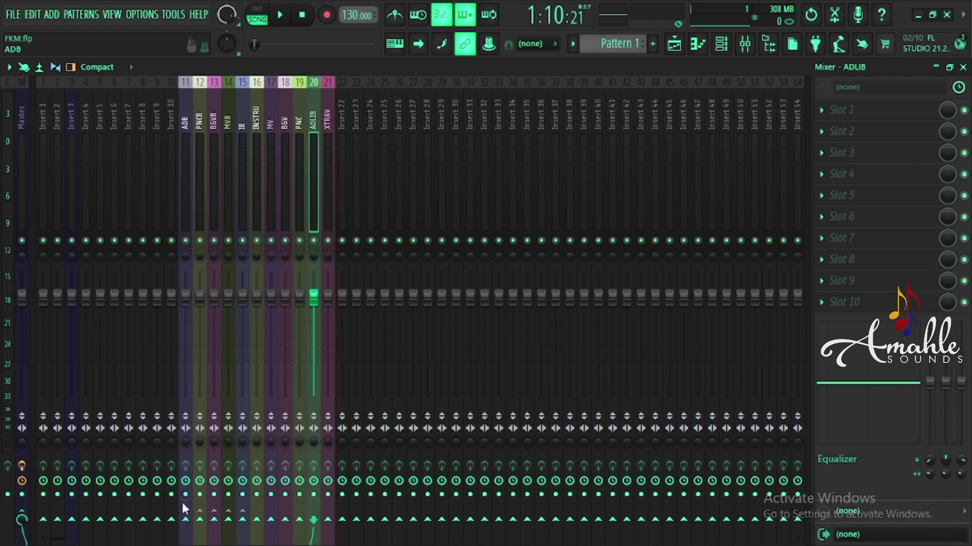
{"action": "right_click", "coordinate": [183, 521]}
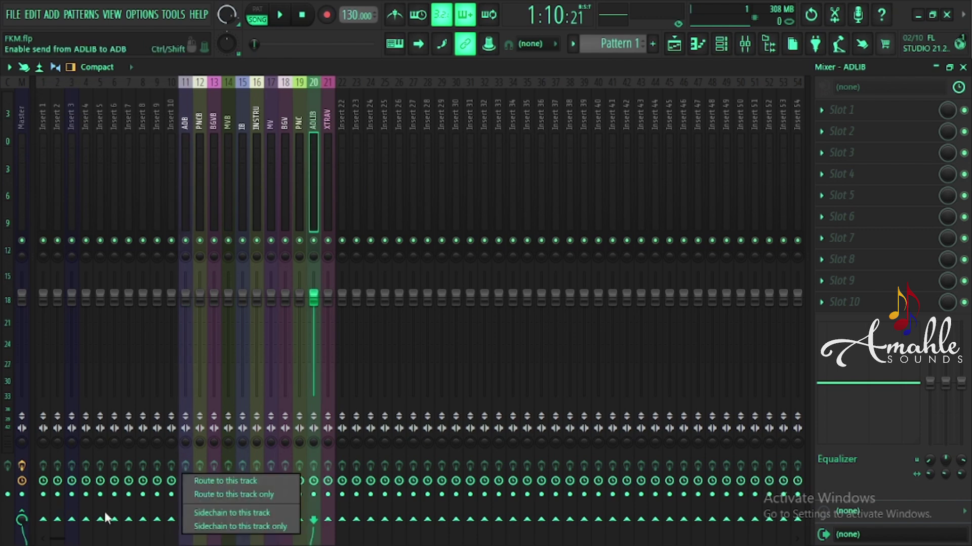
{"action": "left_click", "coordinate": [185, 520]}
{"action": "left_click", "coordinate": [184, 520]}
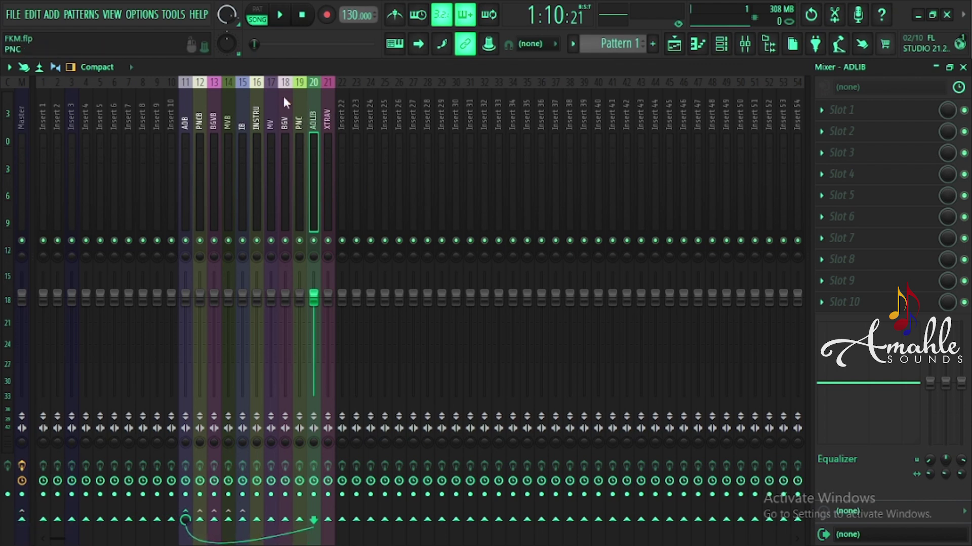
Name mixer track 10 XB with a green colour and route the XTRAV track to it instead of the Master
{"action": "left_click", "coordinate": [165, 119]}
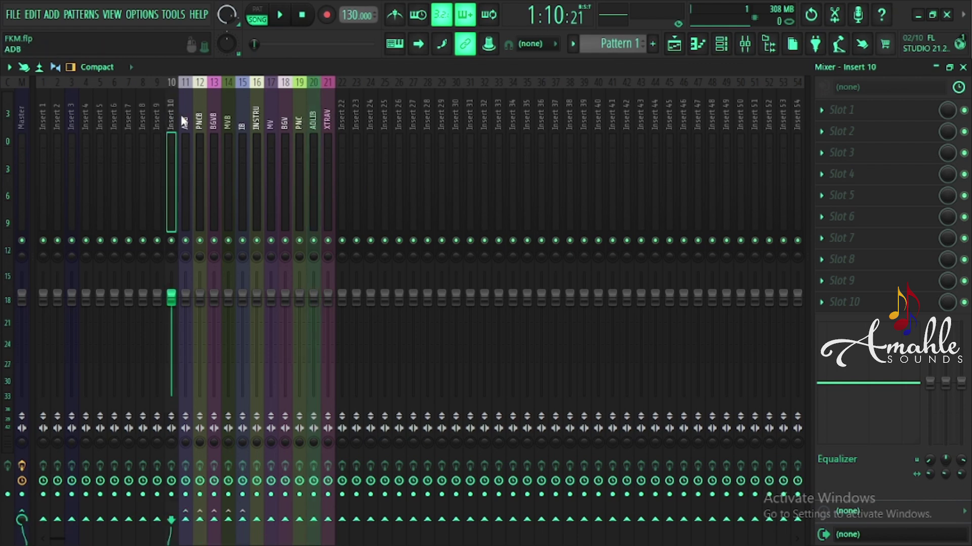
{"action": "key", "text": "F2"}
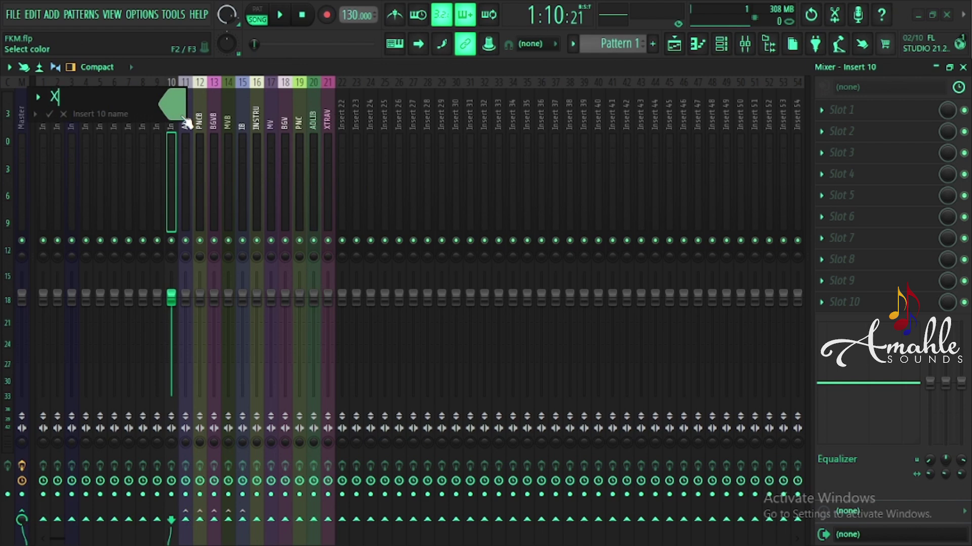
{"action": "type", "text": "XB"}
{"action": "key", "text": "Return"}
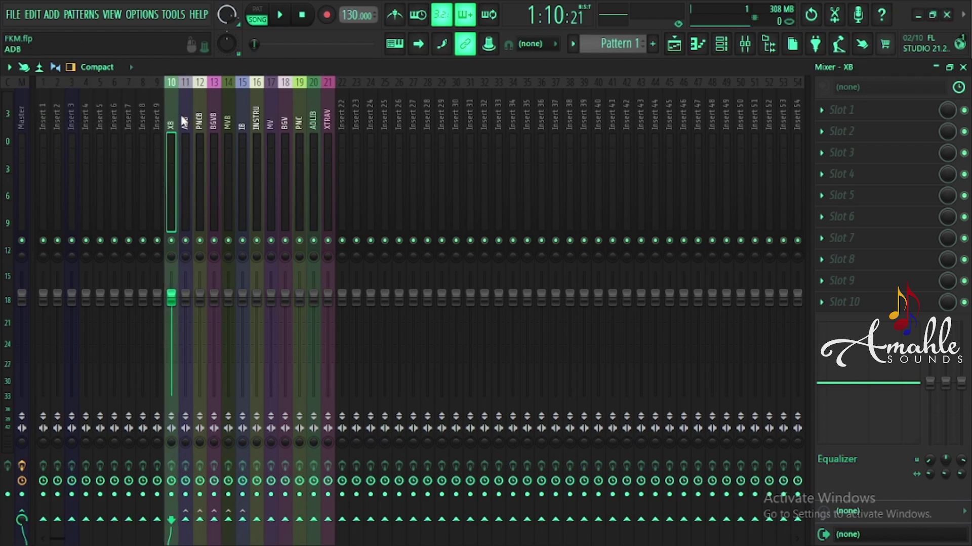
{"action": "left_click", "coordinate": [329, 117]}
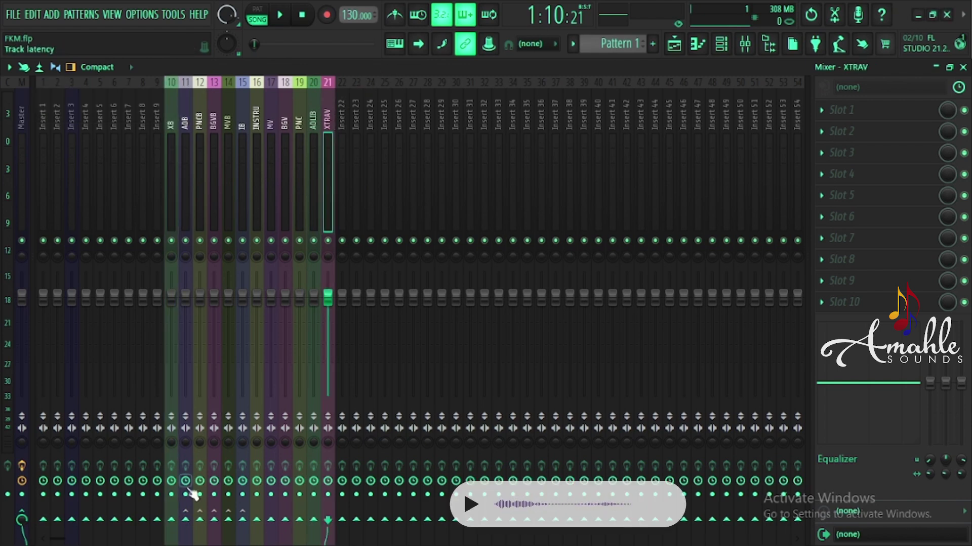
{"action": "left_click", "coordinate": [21, 520]}
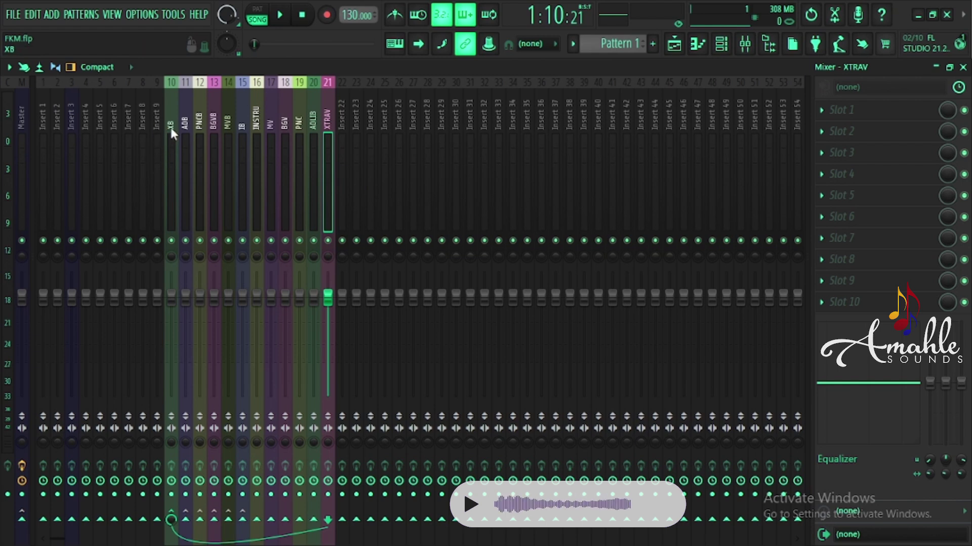
Shift the bus tracks XB through IB down one slot so an empty track separates IB from INSTRU
{"action": "key", "text": "Up"}
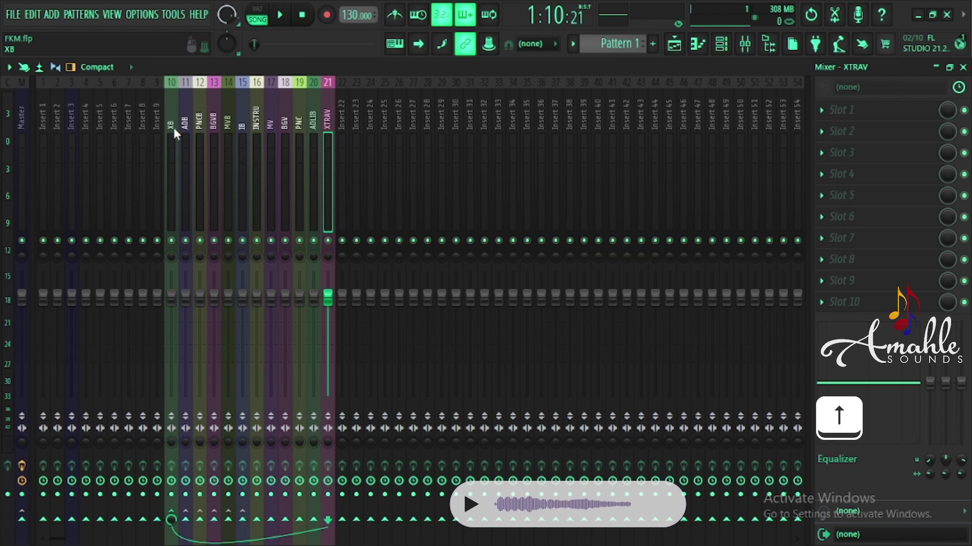
{"action": "double_click", "coordinate": [172, 123]}
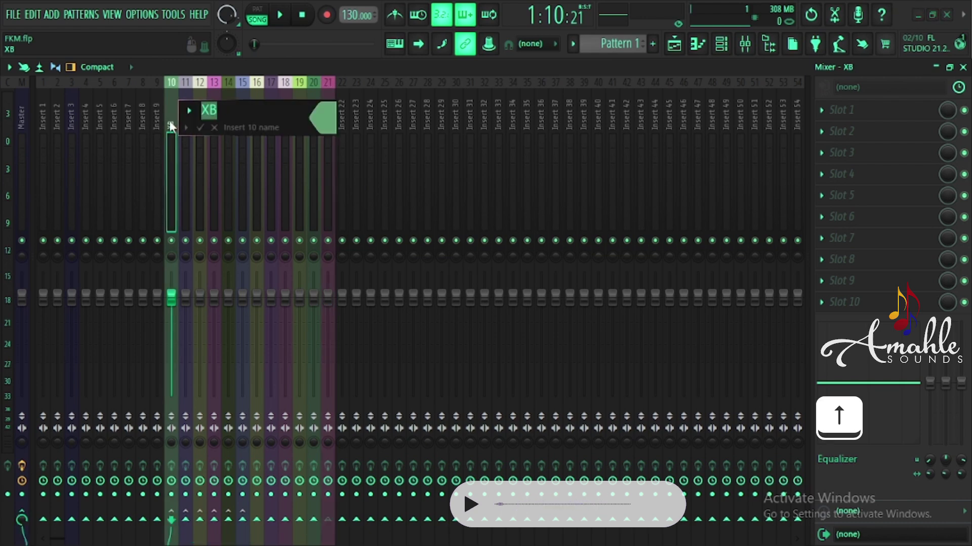
{"action": "key", "text": "Return"}
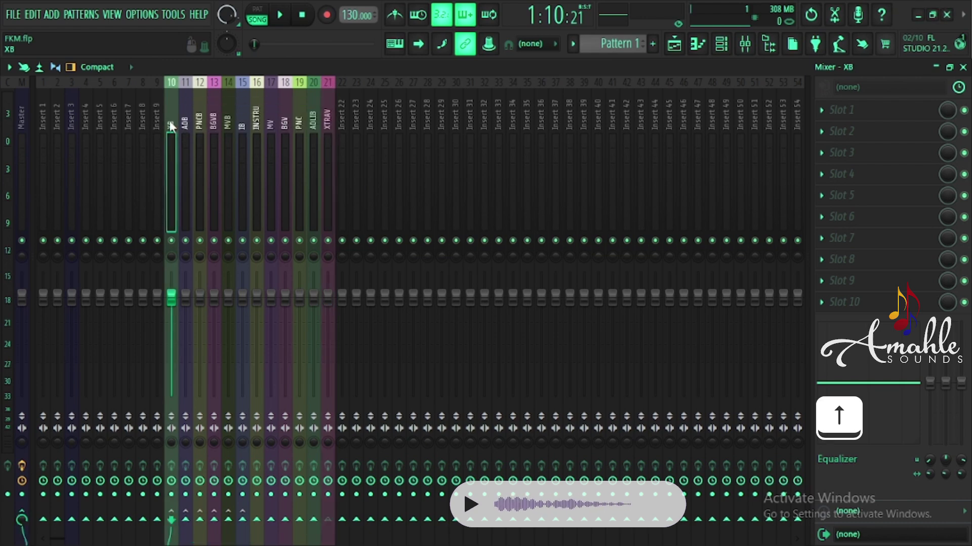
{"action": "left_click_drag", "start_coordinate": [171, 125], "coordinate": [227, 117]}
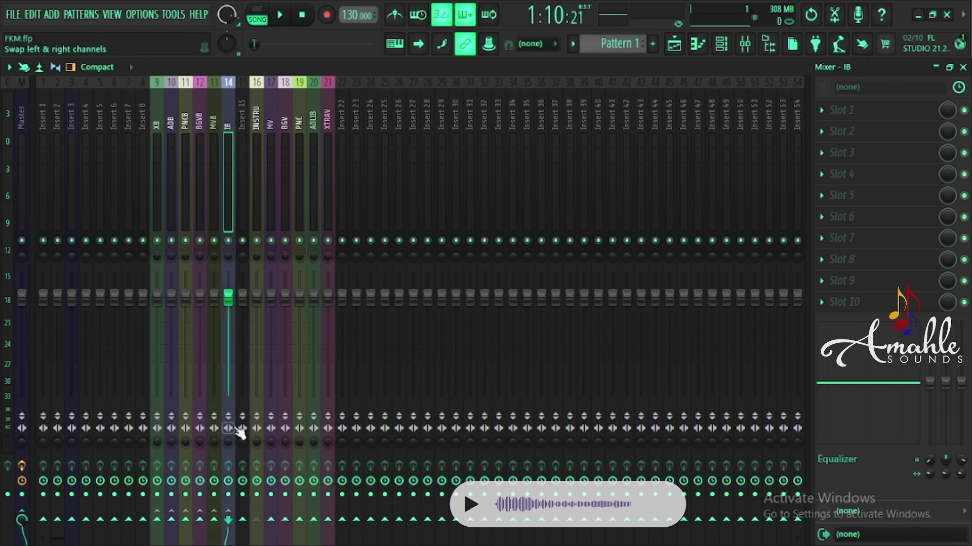
Play the song and stop it to check the signal levels on the mixer tracks and their buses
{"action": "left_click", "coordinate": [344, 203]}
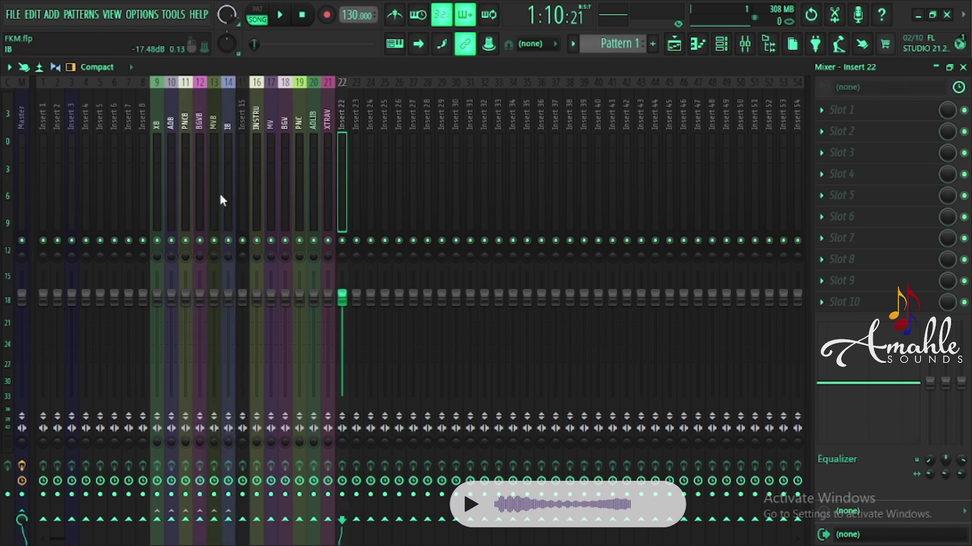
{"action": "left_click", "coordinate": [283, 17]}
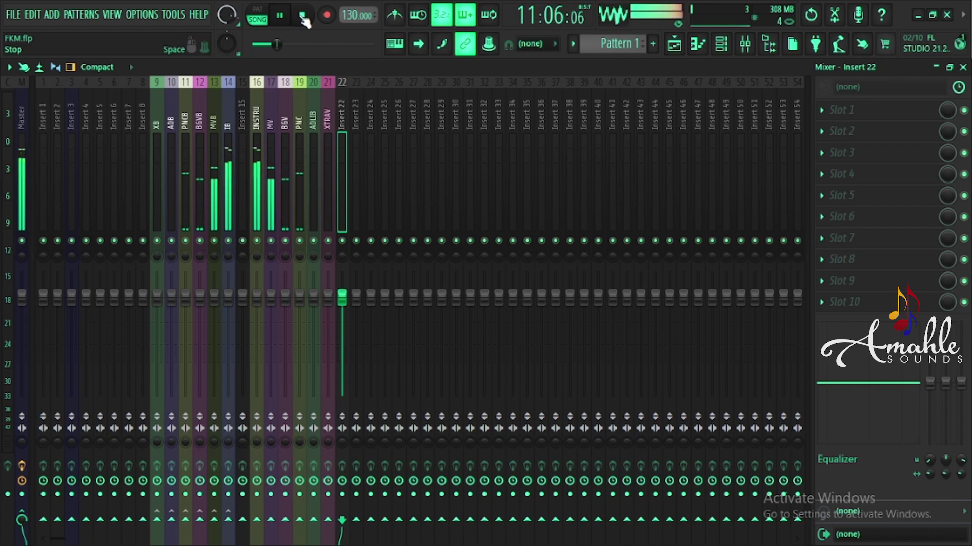
{"action": "key", "text": "space"}
Examine the sends of the INSTRU track and the IB bus, and look over the clips in the playlist
{"action": "left_click", "coordinate": [257, 108]}
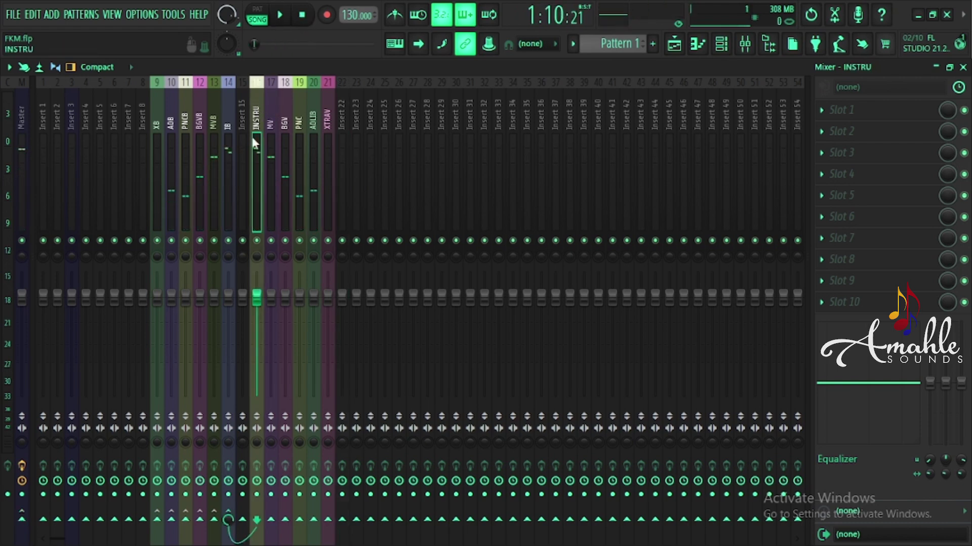
{"action": "left_click", "coordinate": [229, 114]}
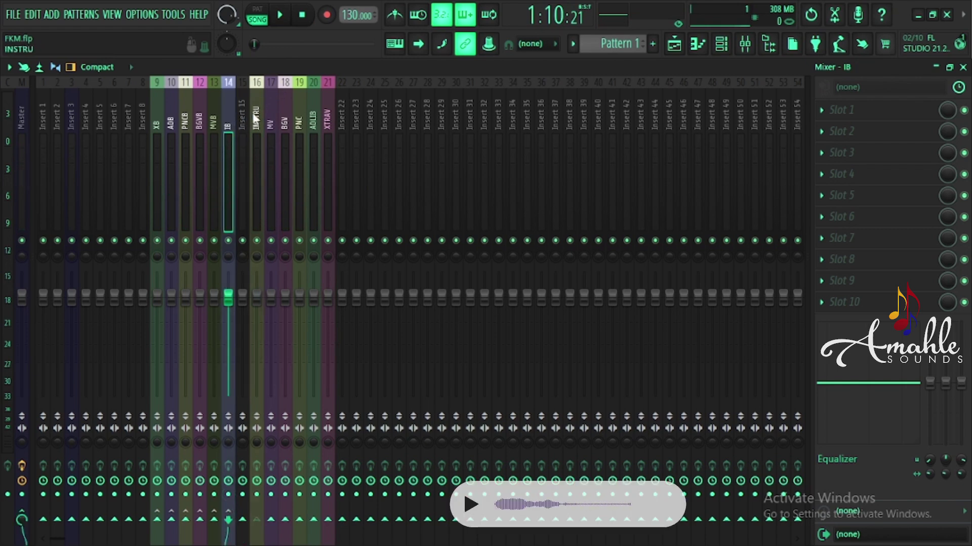
{"action": "left_click", "coordinate": [256, 117]}
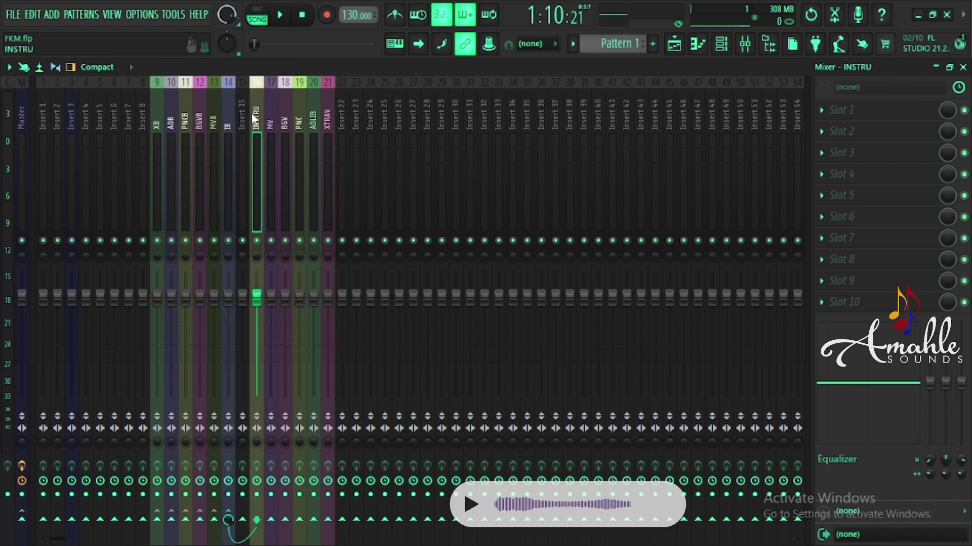
{"action": "left_click", "coordinate": [228, 120]}
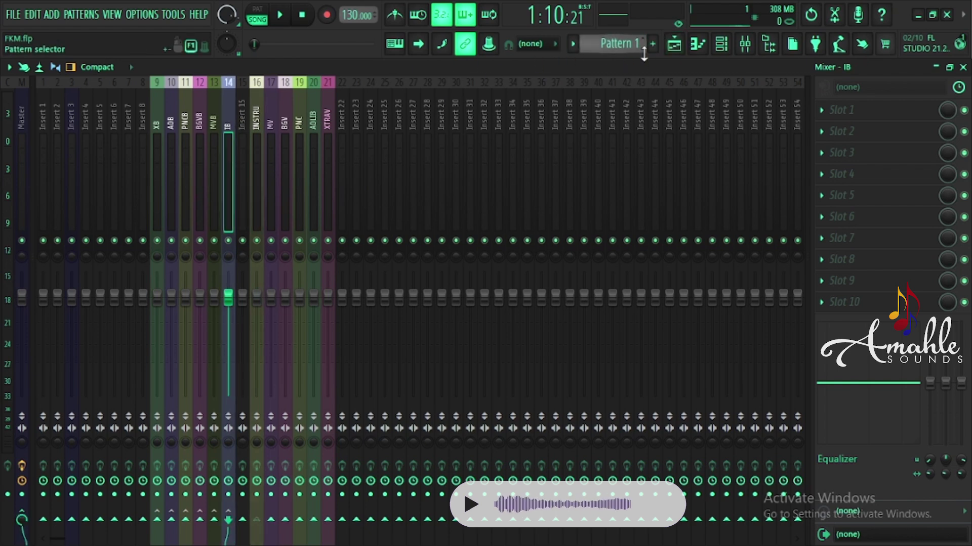
{"action": "left_click", "coordinate": [674, 44]}
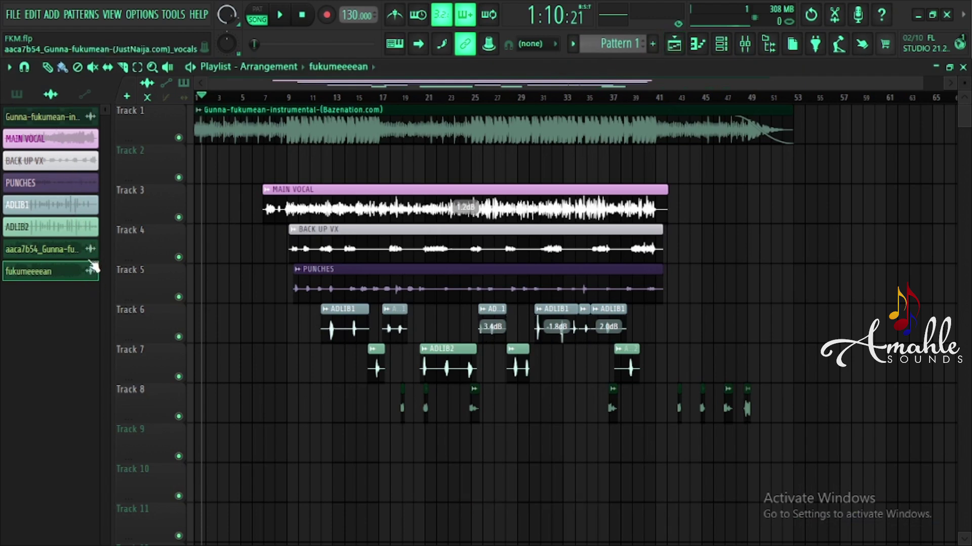
{"action": "left_click", "coordinate": [745, 44]}
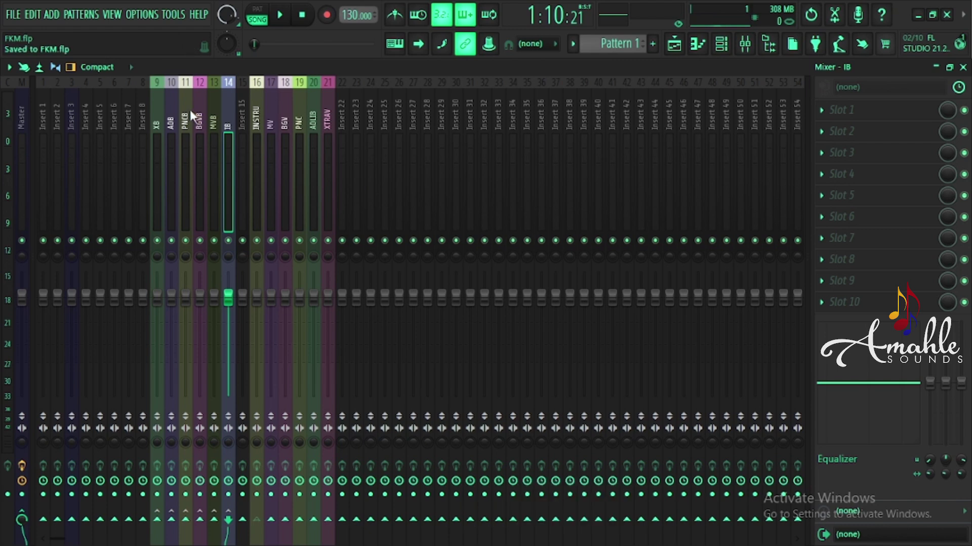
{"action": "left_click", "coordinate": [917, 15]}
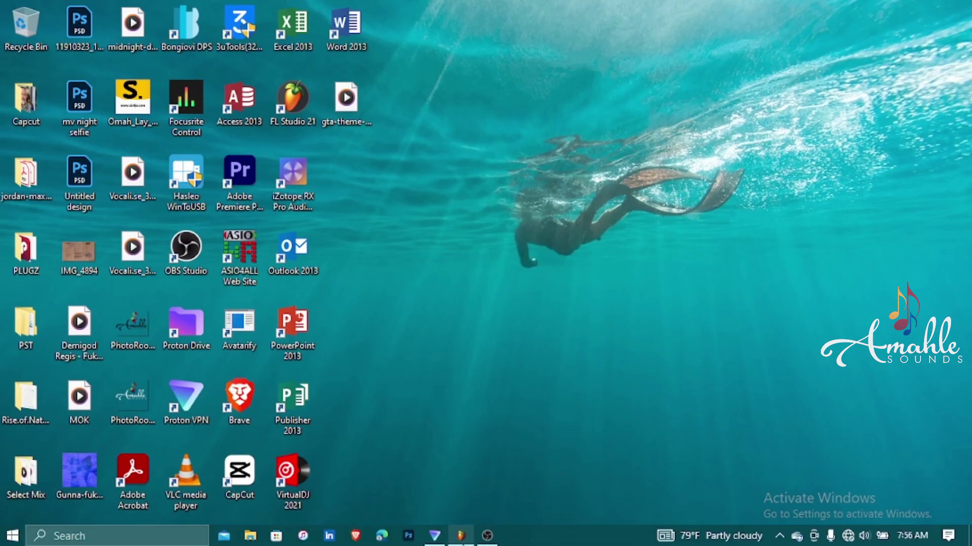
{"action": "left_click", "coordinate": [461, 535]}
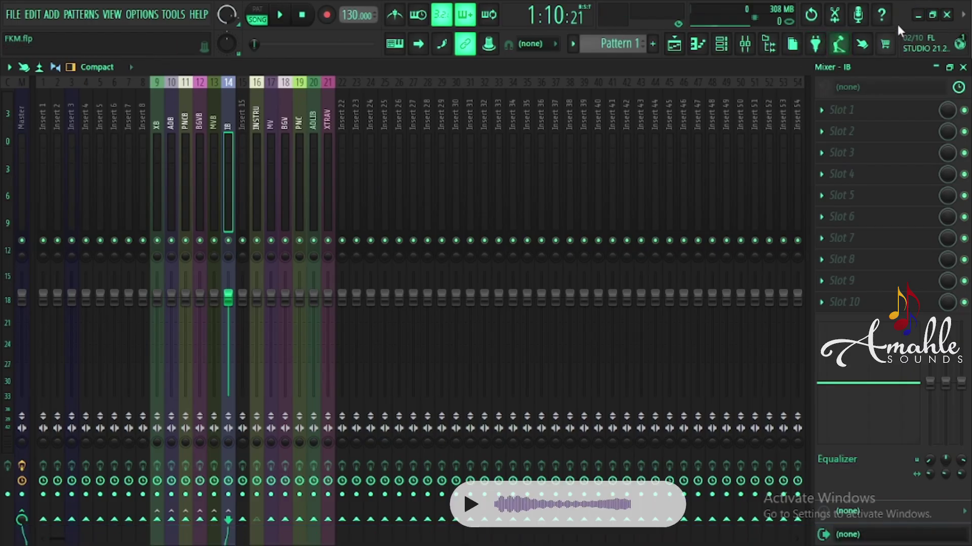
{"action": "left_click", "coordinate": [918, 15]}
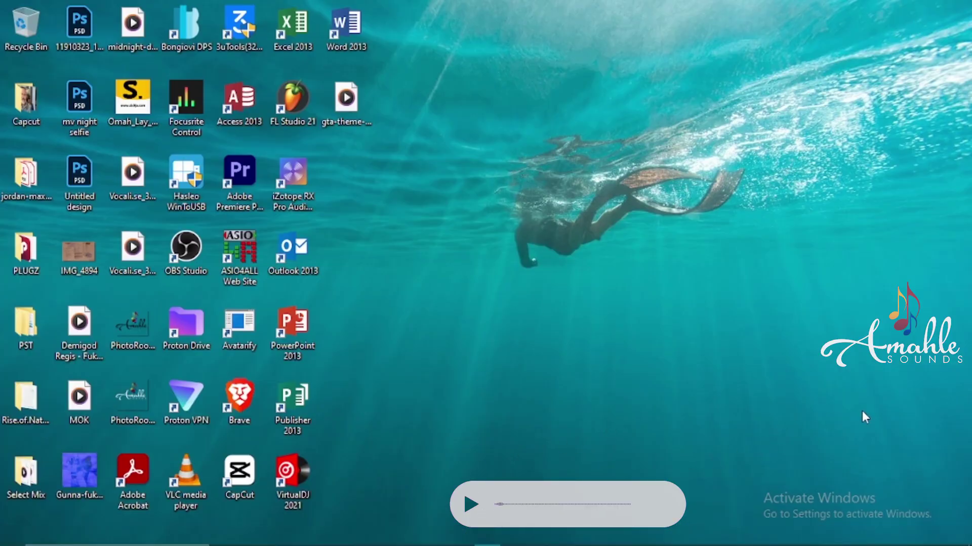
{"action": "key", "text": "alt+Tab"}
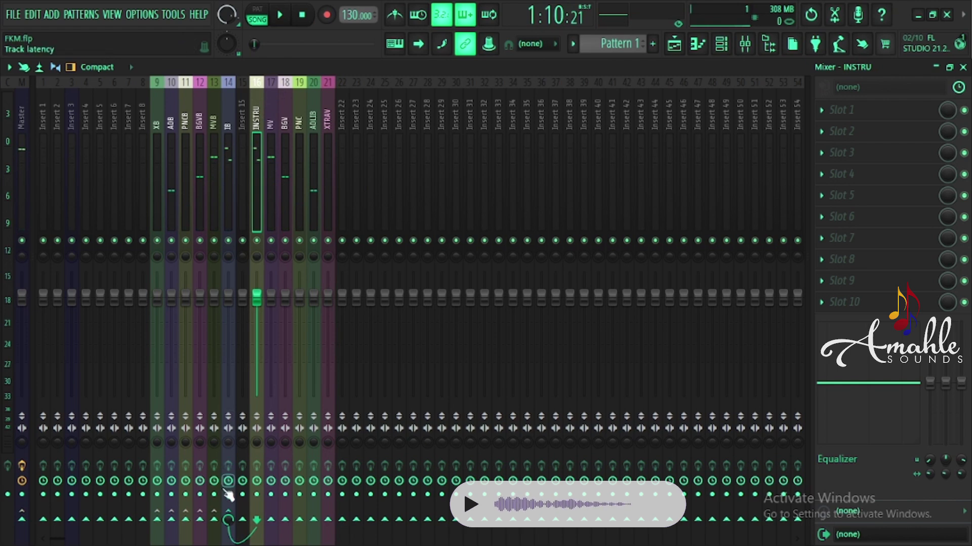
Compare where the IB bus and the INSTRU track are routed in the mixer
{"action": "left_click", "coordinate": [229, 114]}
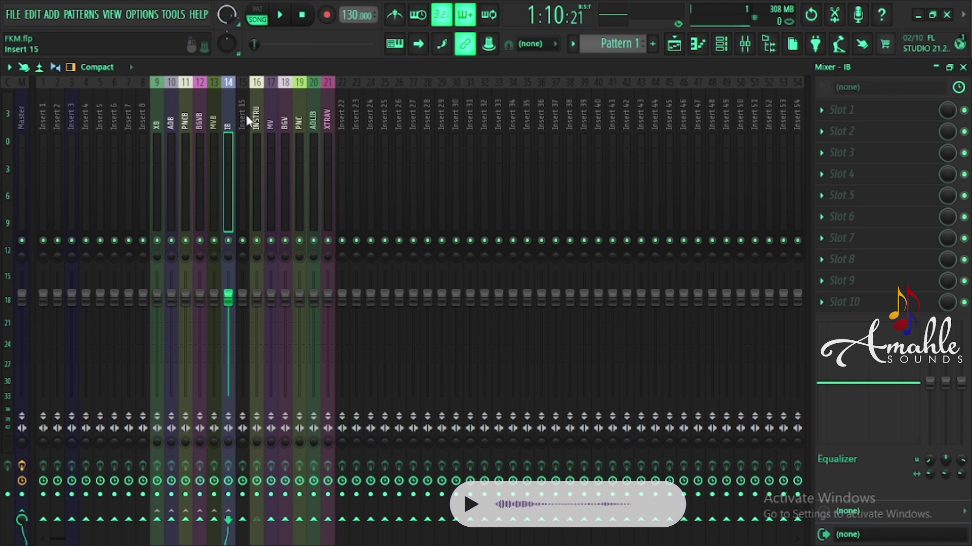
{"action": "left_click", "coordinate": [255, 118]}
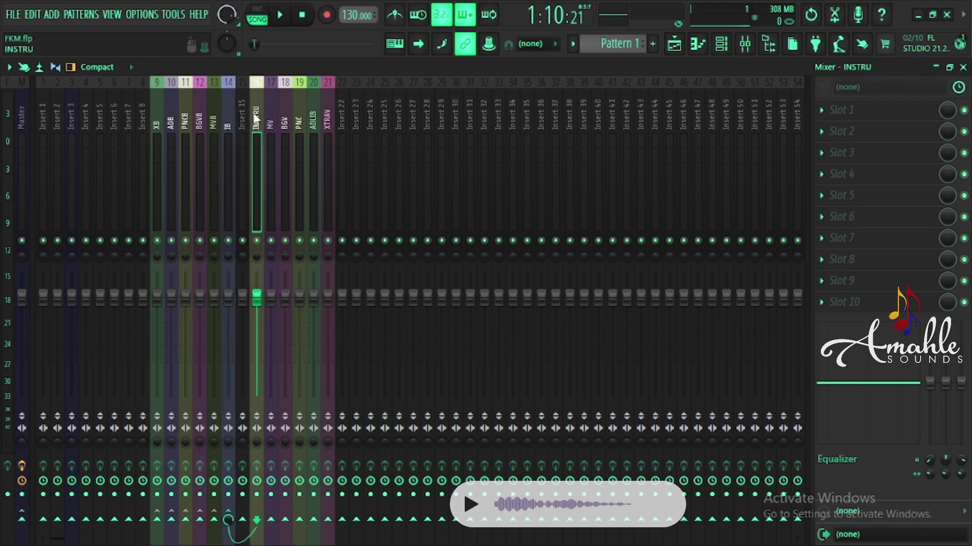
{"action": "left_click", "coordinate": [227, 120]}
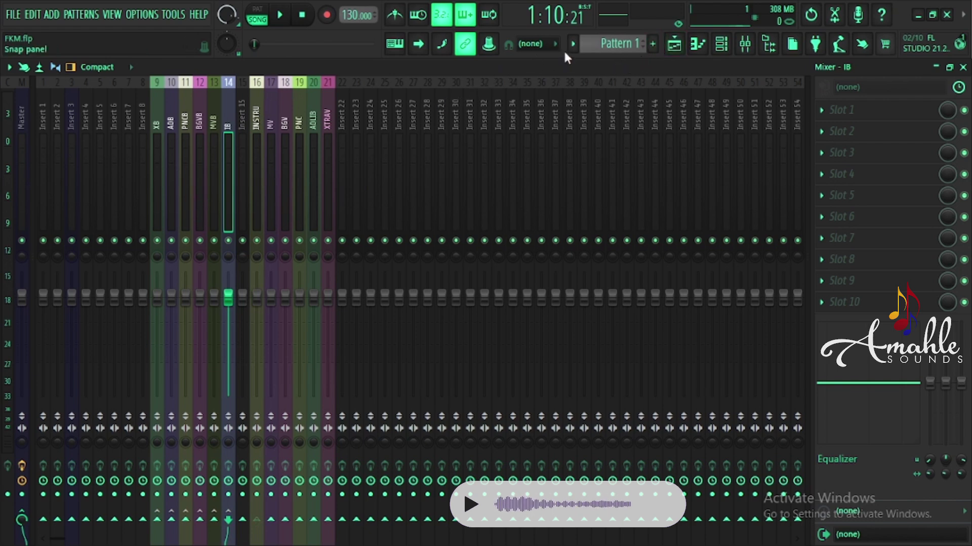
Review the playlist arrangement, return to the mixer and save the project
{"action": "left_click", "coordinate": [674, 47]}
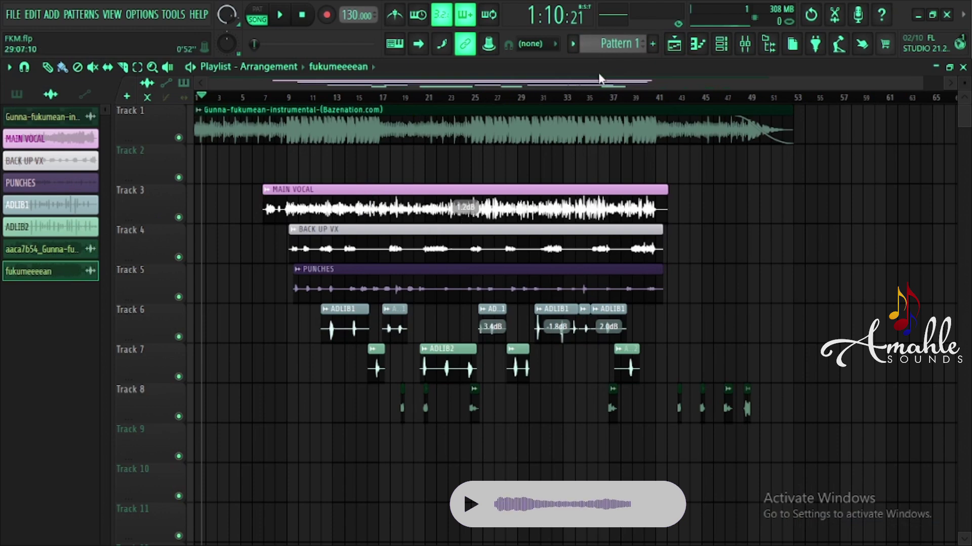
{"action": "left_click", "coordinate": [745, 44]}
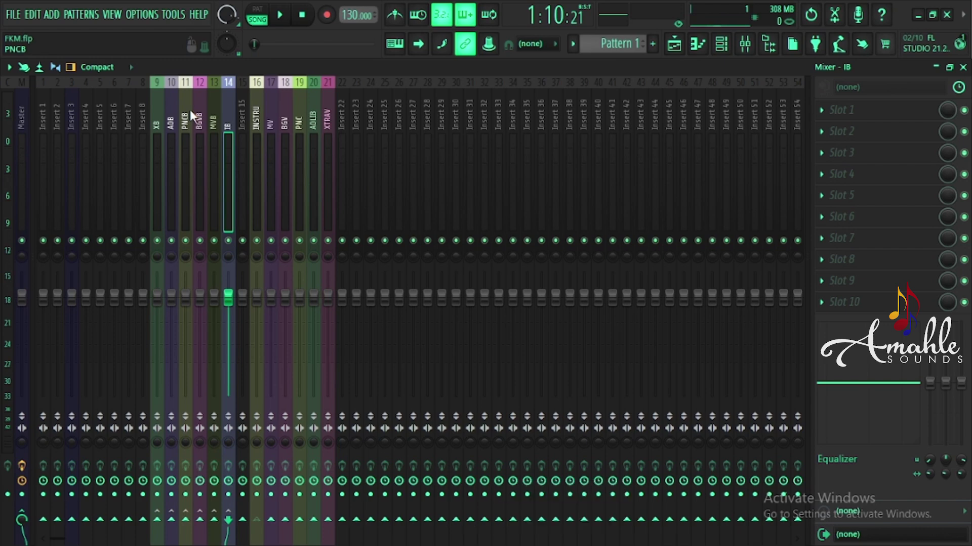
{"action": "key", "text": "ctrl+s"}
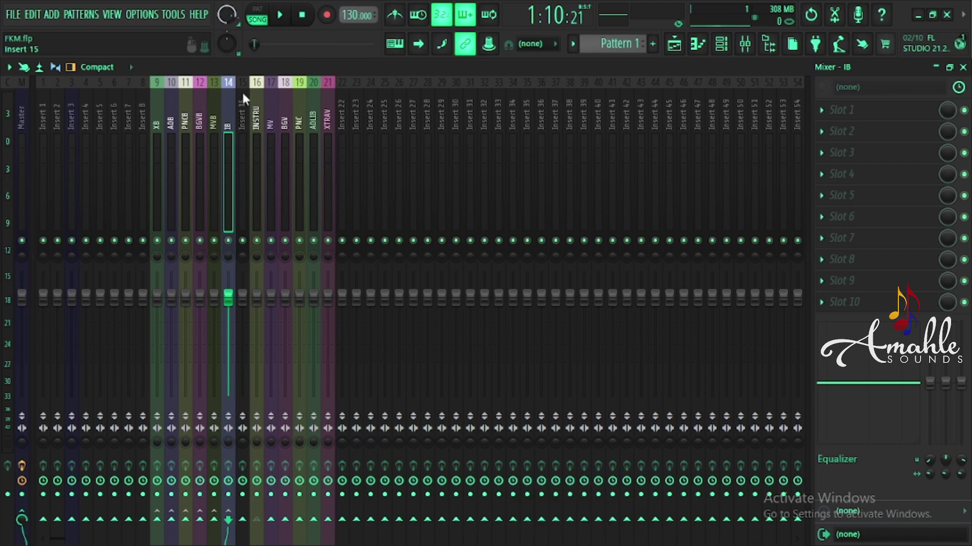